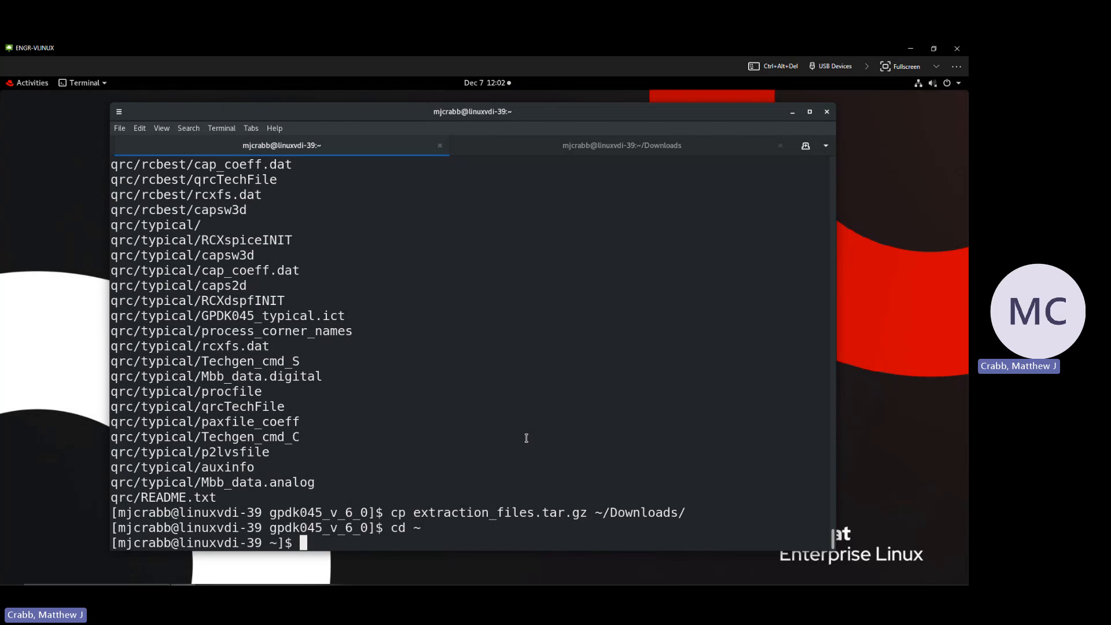
Change to the ~/Downloads directory and list its contents.
text(cd ~/Dow)
key(Tab)
key(Return)
text(ls)
key(Return)
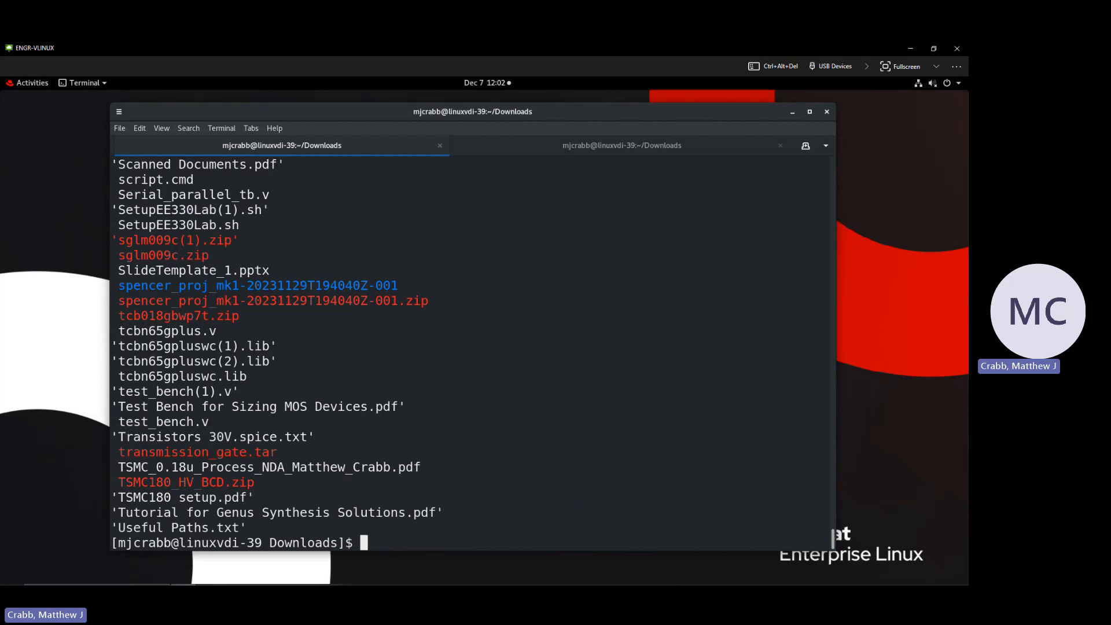
scroll(327, 398, up, 5)
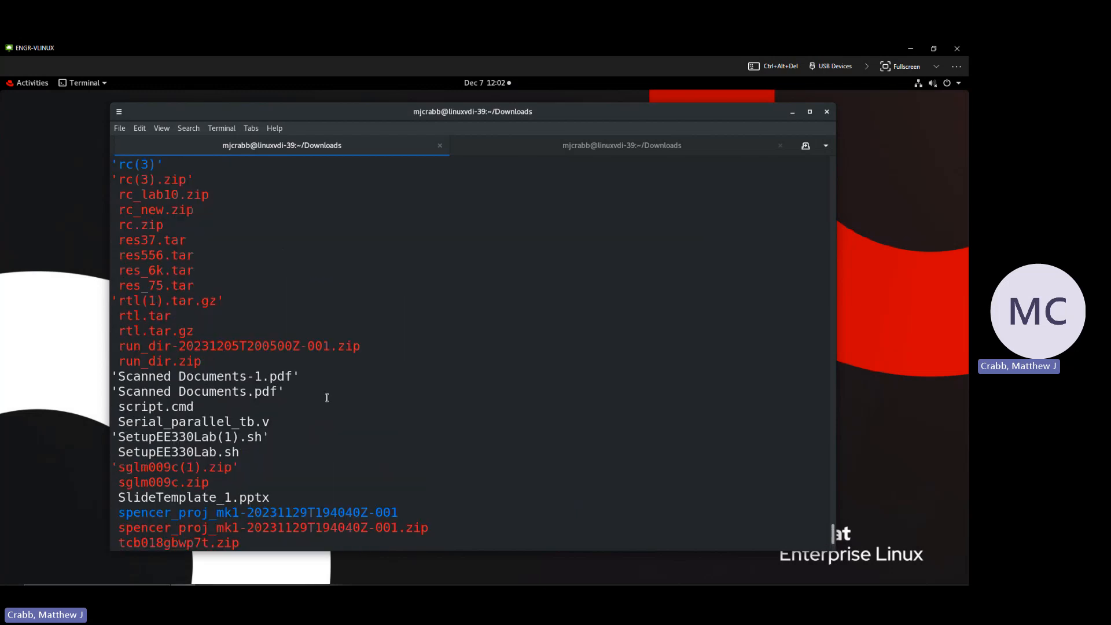
scroll(327, 397, down, 5)
List only the files in Downloads whose names start with "extr" to locate the extraction archive.
text(ls)
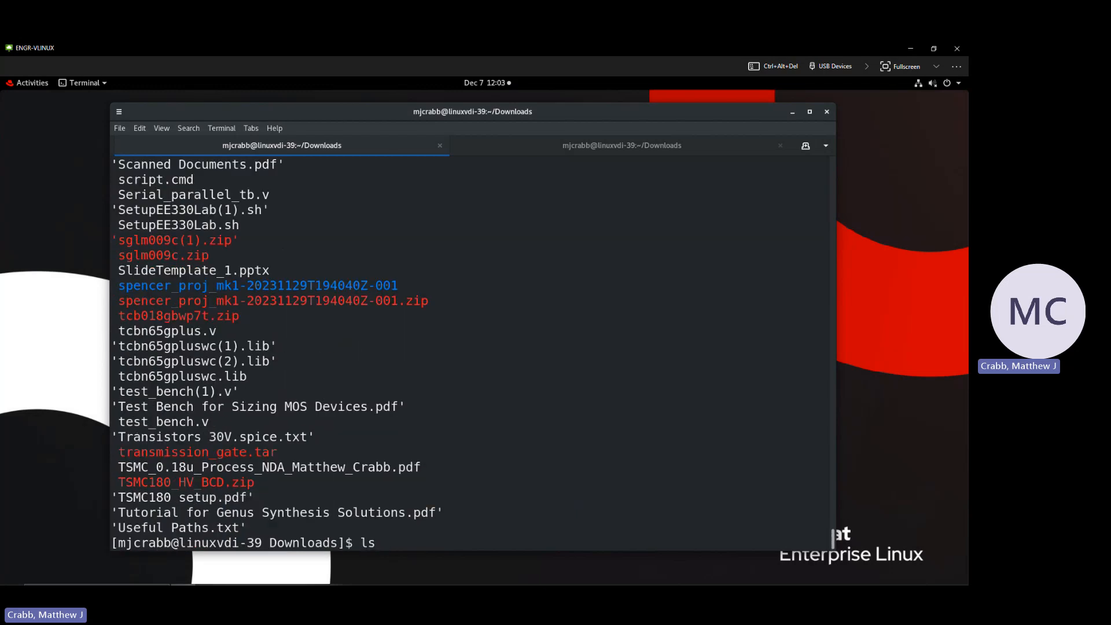
text( extr)
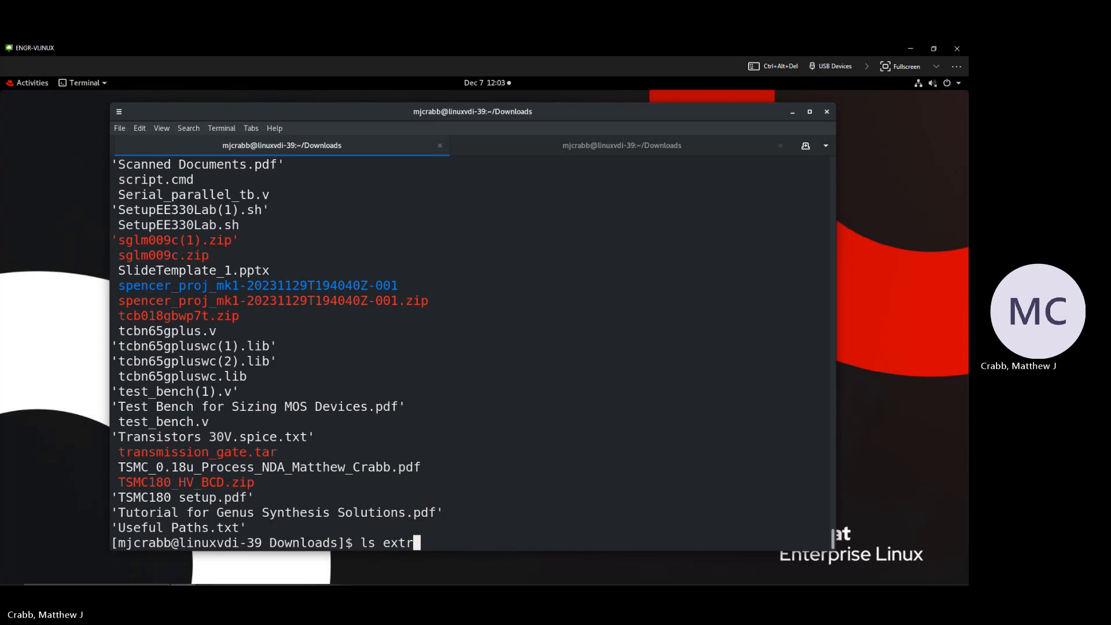
text(*)
key(Return)
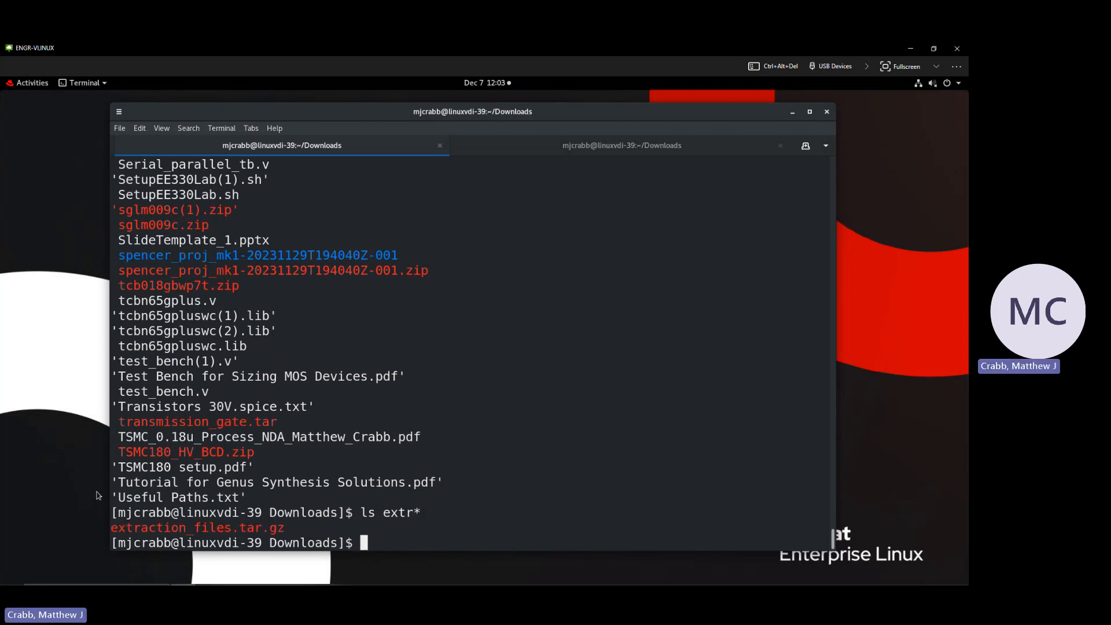
drag(110, 527, 284, 527)
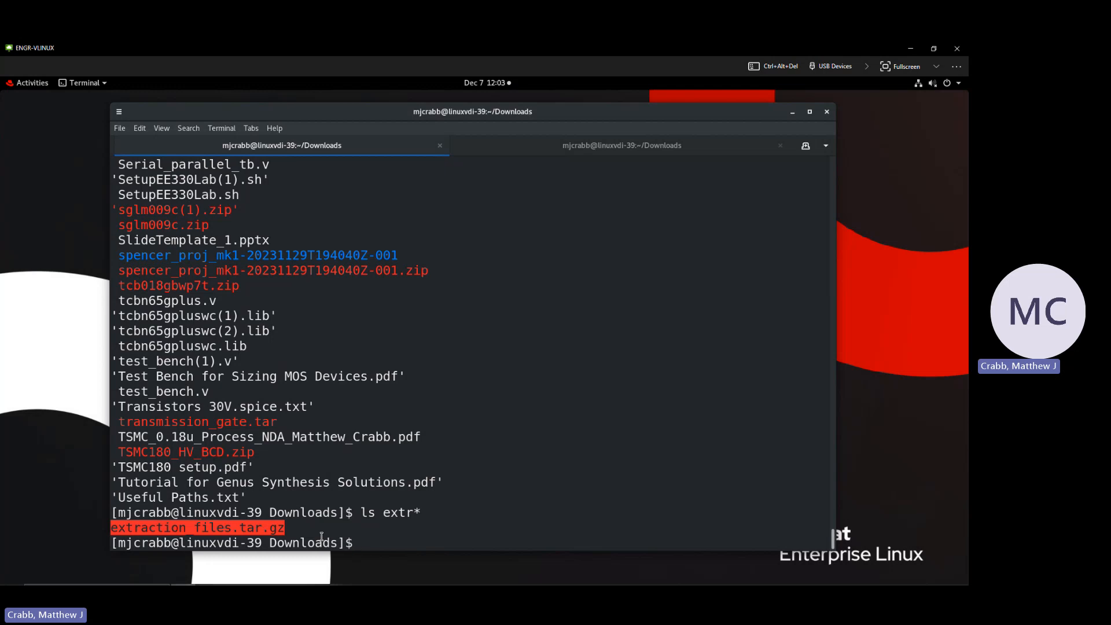
click(371, 543)
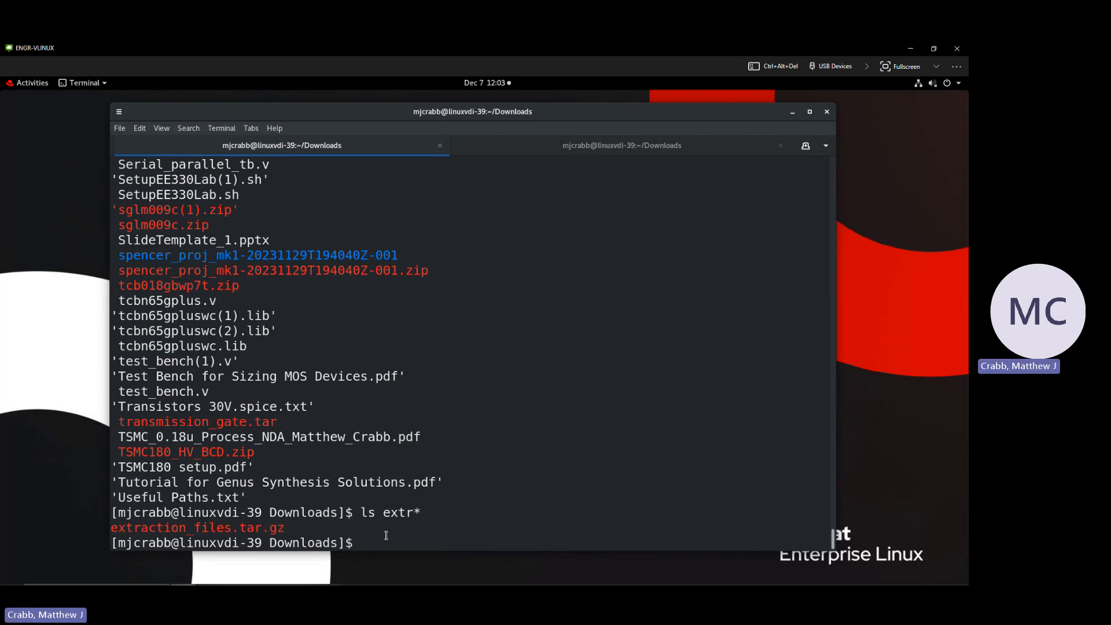
Move extraction_files.tar.gz from Downloads to the ~/gpdk45 directory.
text(mv)
text(ext)
key(Tab)
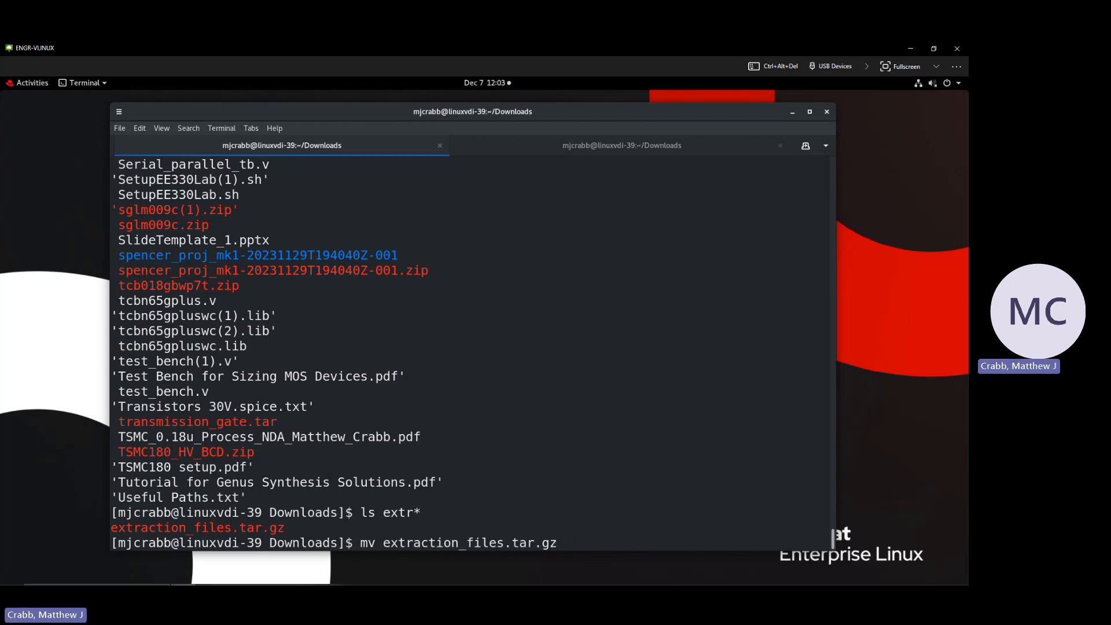
text(~/gpdk45)
key(Return)
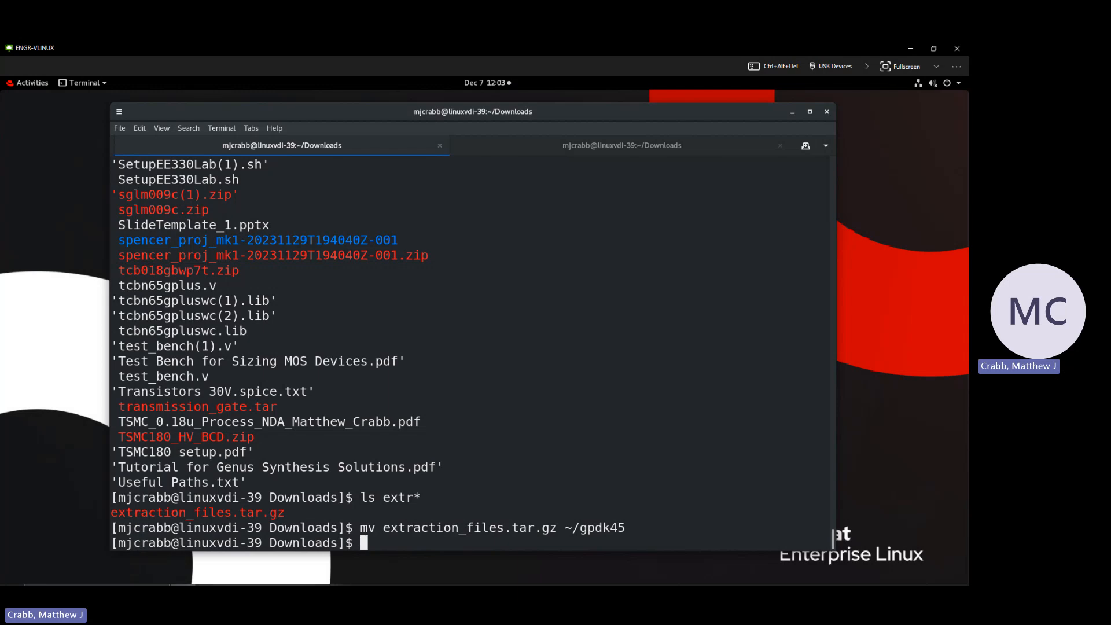
Change to the ~/gpdk45 directory and list its contents in long format to check for the archive.
text(cd ~/gpdk45)
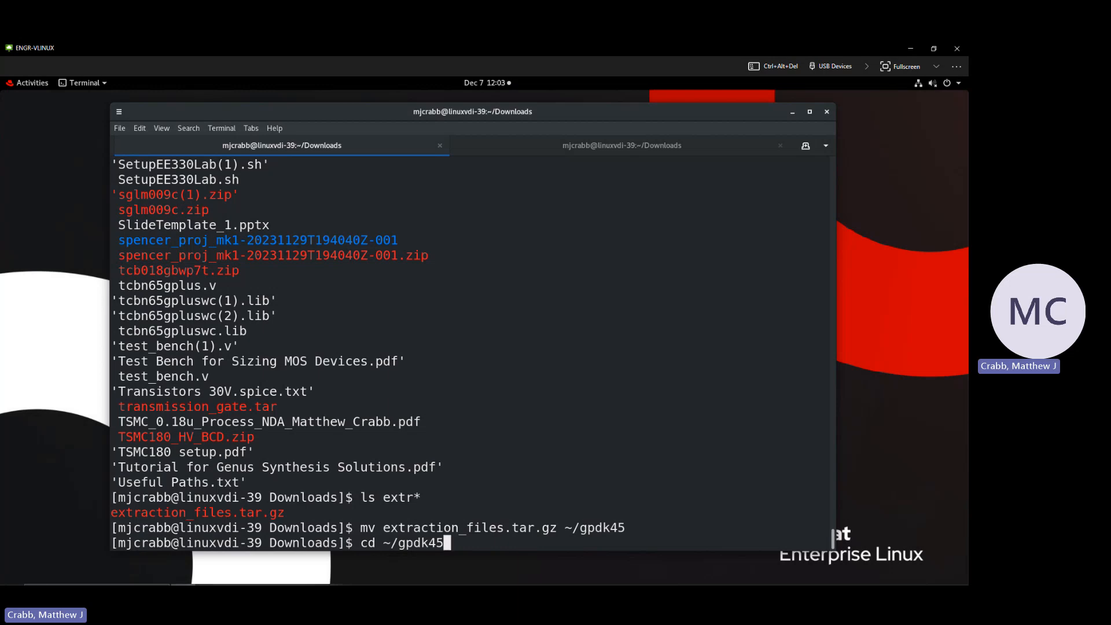
key(Return)
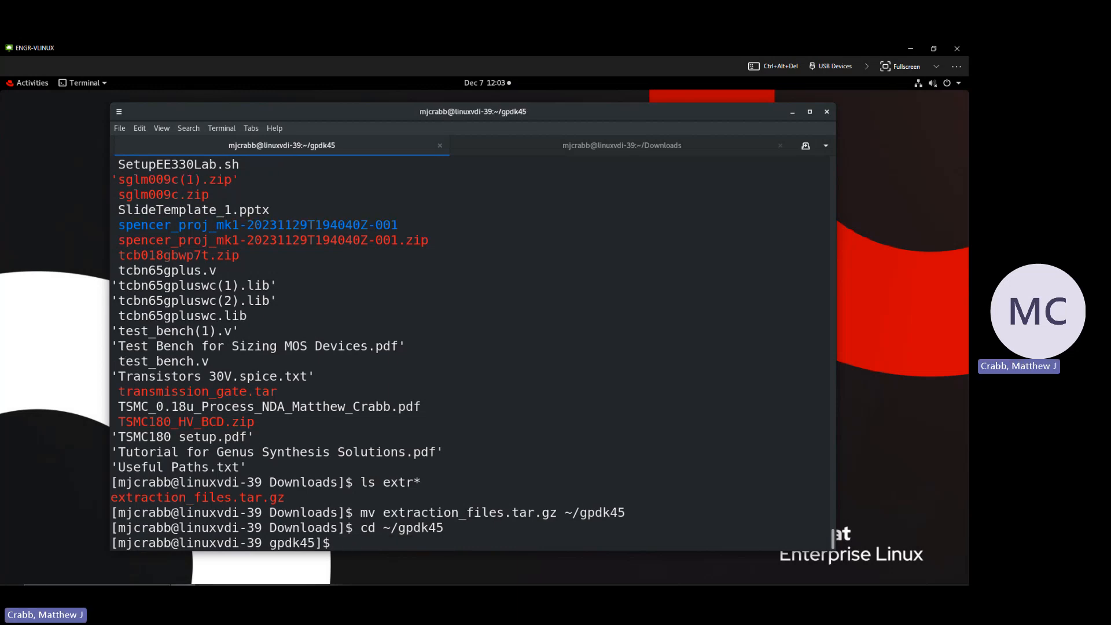
text(ls -l)
key(Return)
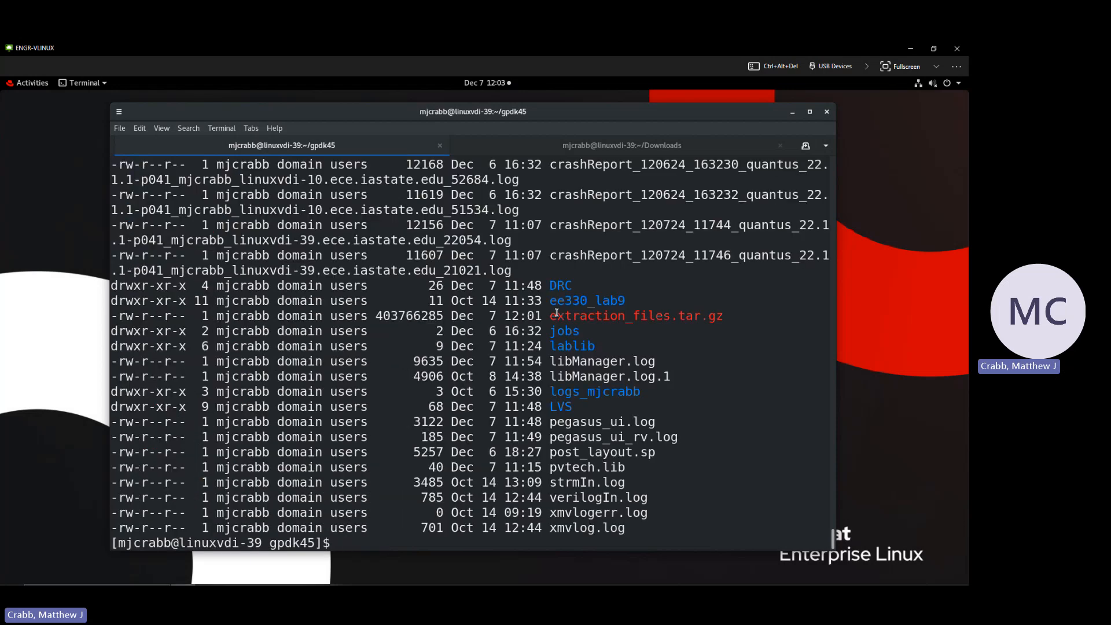
drag(550, 316, 721, 316)
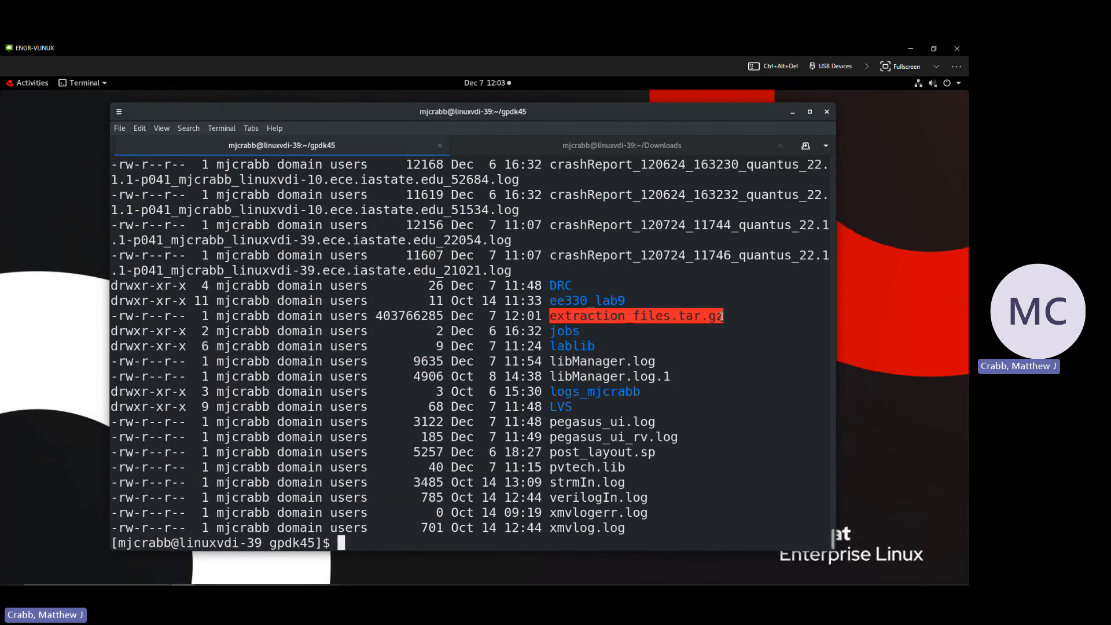
click(625, 534)
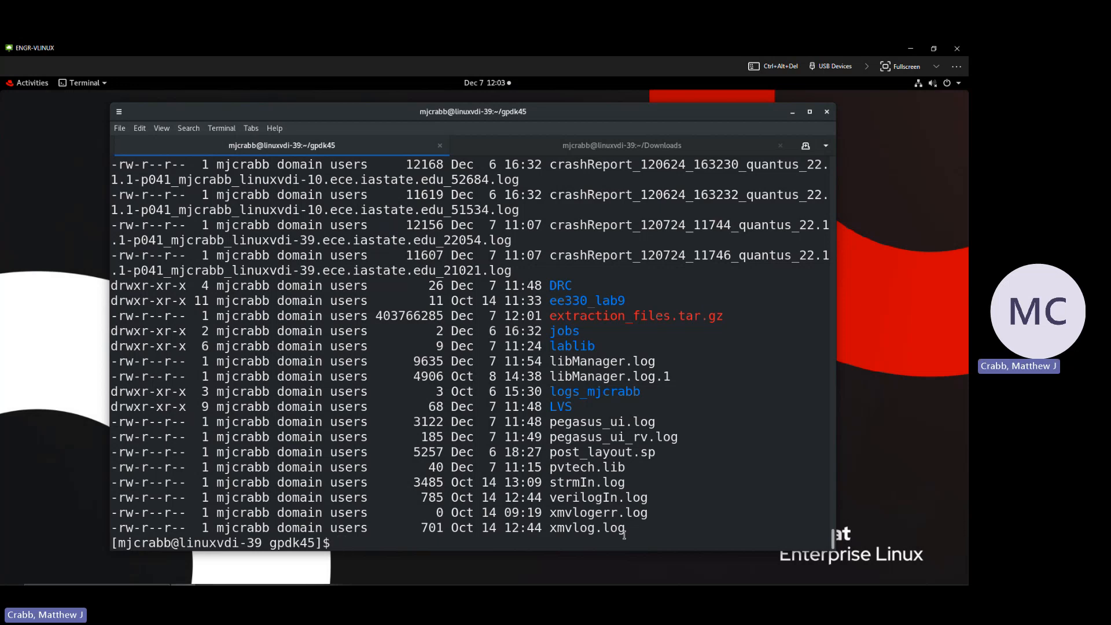
Unpack extraction_files.tar.gz into the gpdk45 directory using tar with the -xvf options.
text(tar -xvf ex)
key(Tab)
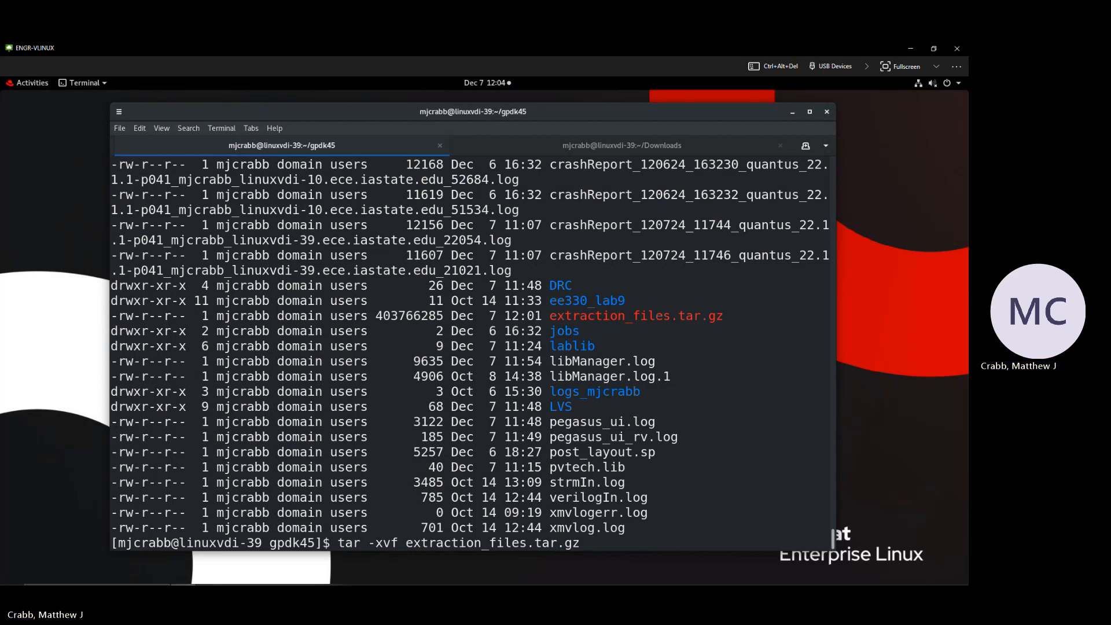
key(Return)
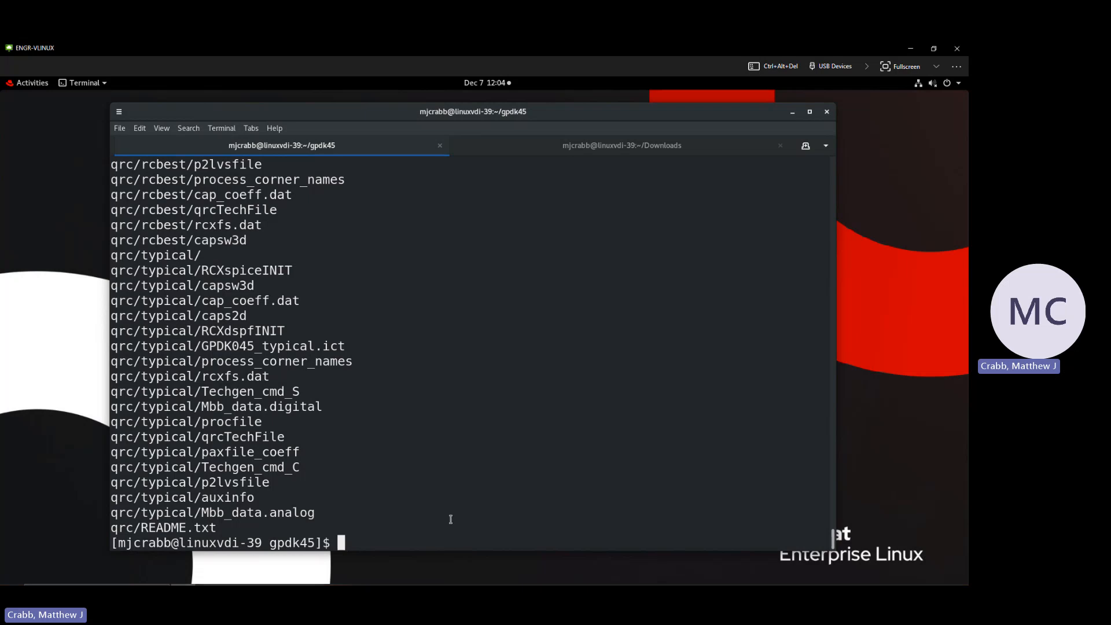
List the gpdk45 directory in long format and examine the pvs, qrc and pvtech.lib entries.
text(ls -l)
key(Return)
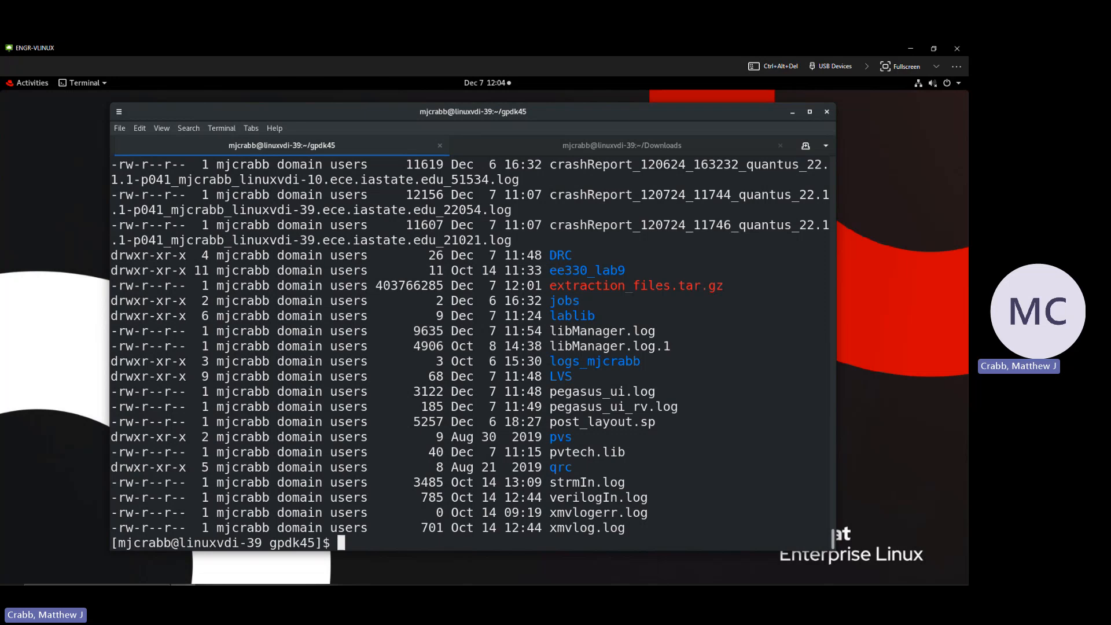
double_click(566, 438)
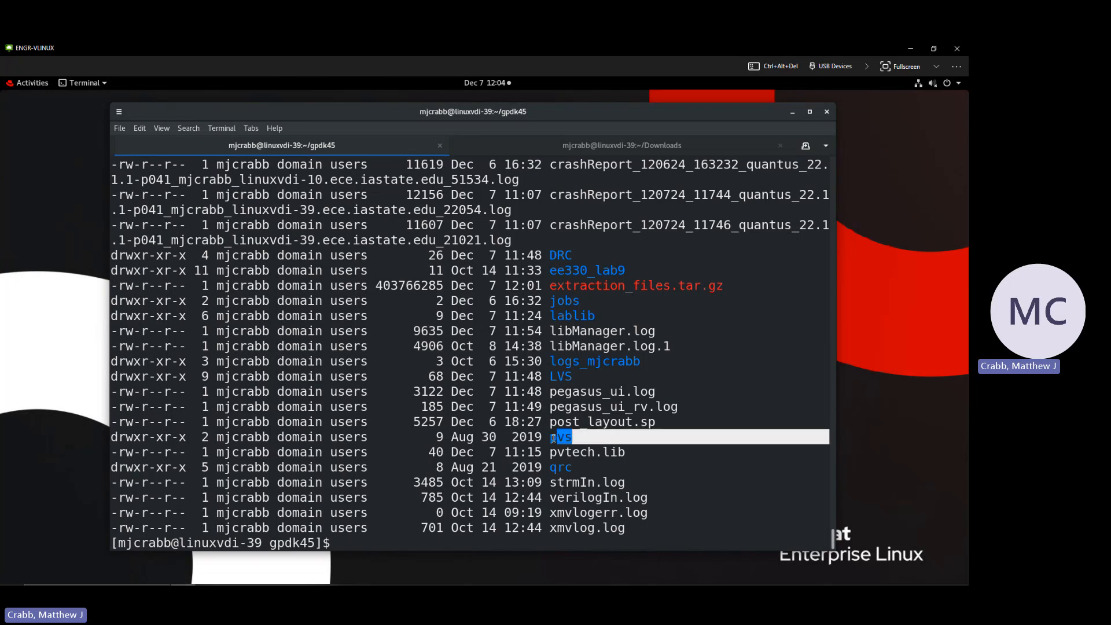
double_click(575, 467)
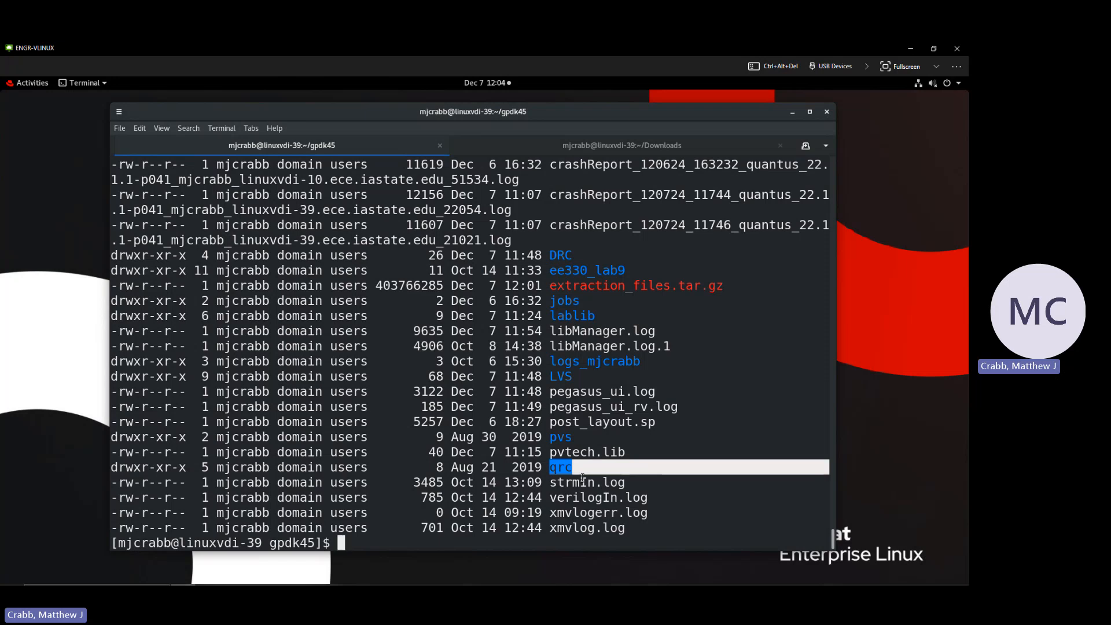
drag(575, 437, 551, 466)
click(573, 467)
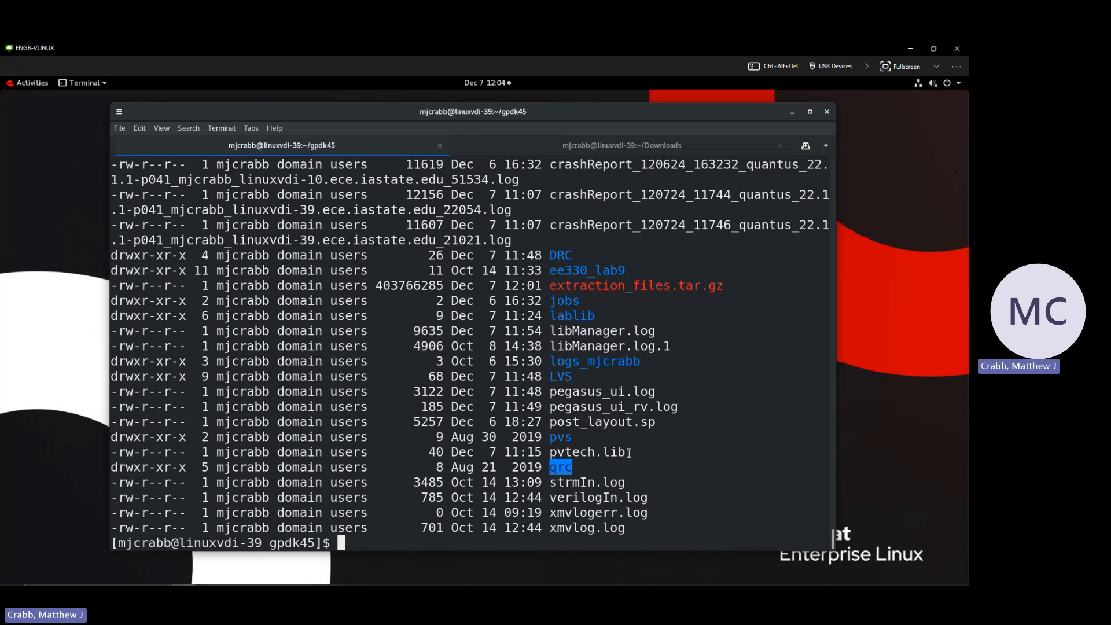
drag(629, 452, 551, 453)
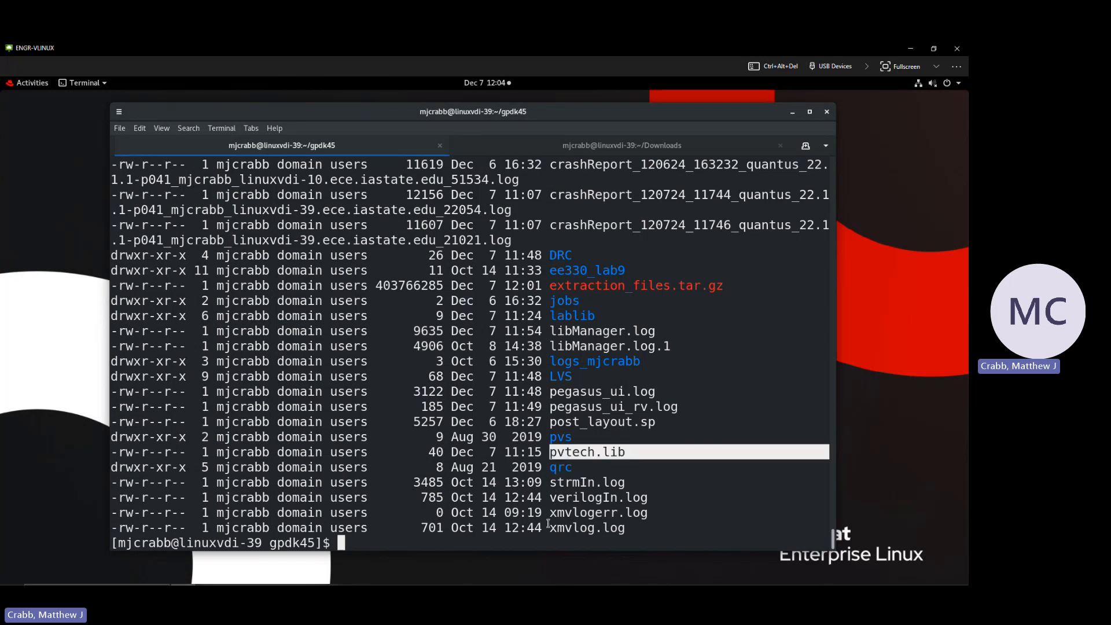
click(432, 541)
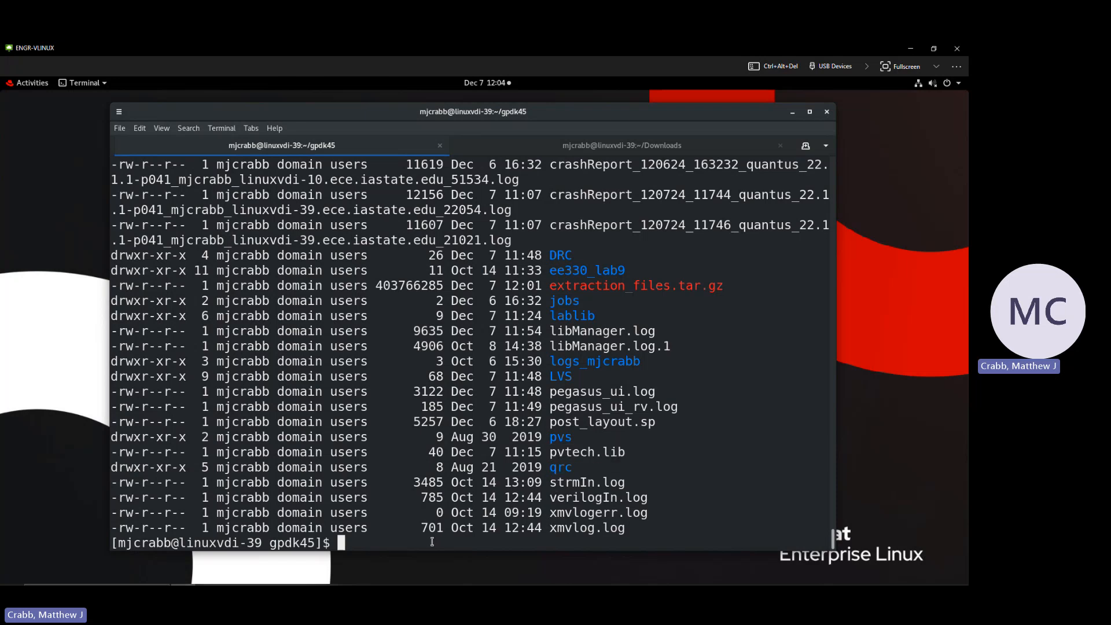
Open pvtech.lib in gedit as a background process and review the library name and path in its DEFINE line.
text(gedit pvt)
key(Tab)
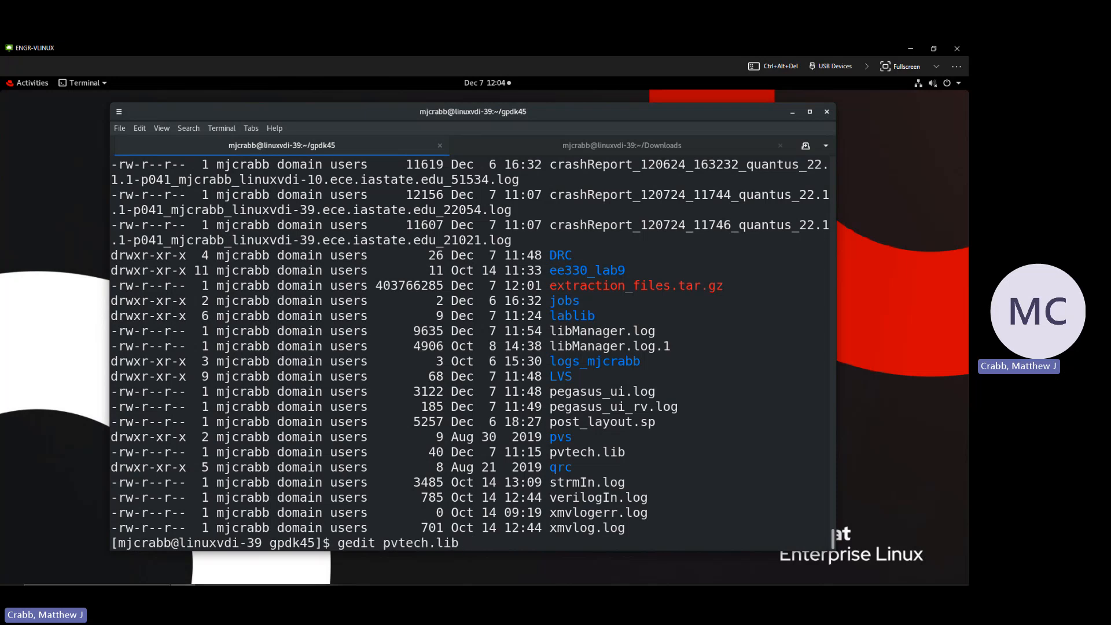
text(&)
key(Return)
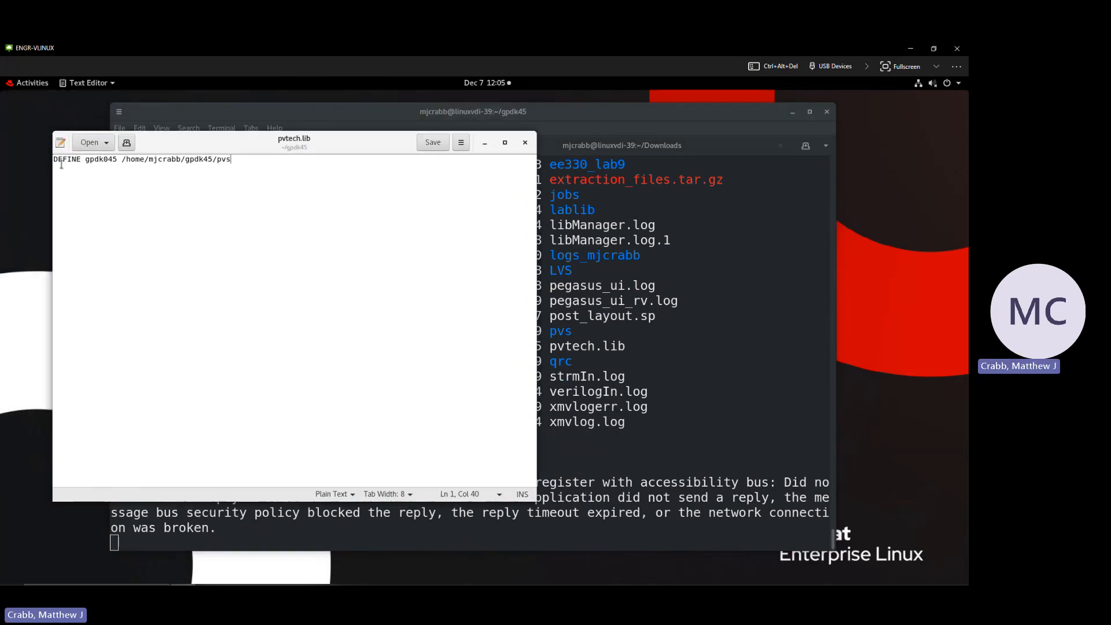
drag(54, 163, 233, 164)
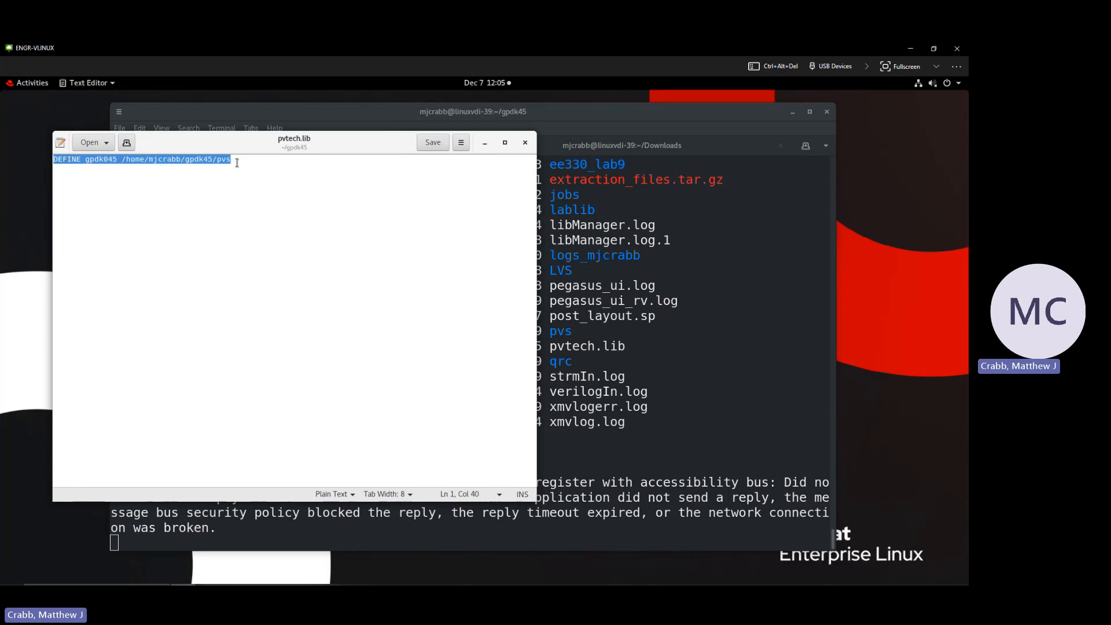
drag(85, 161, 117, 161)
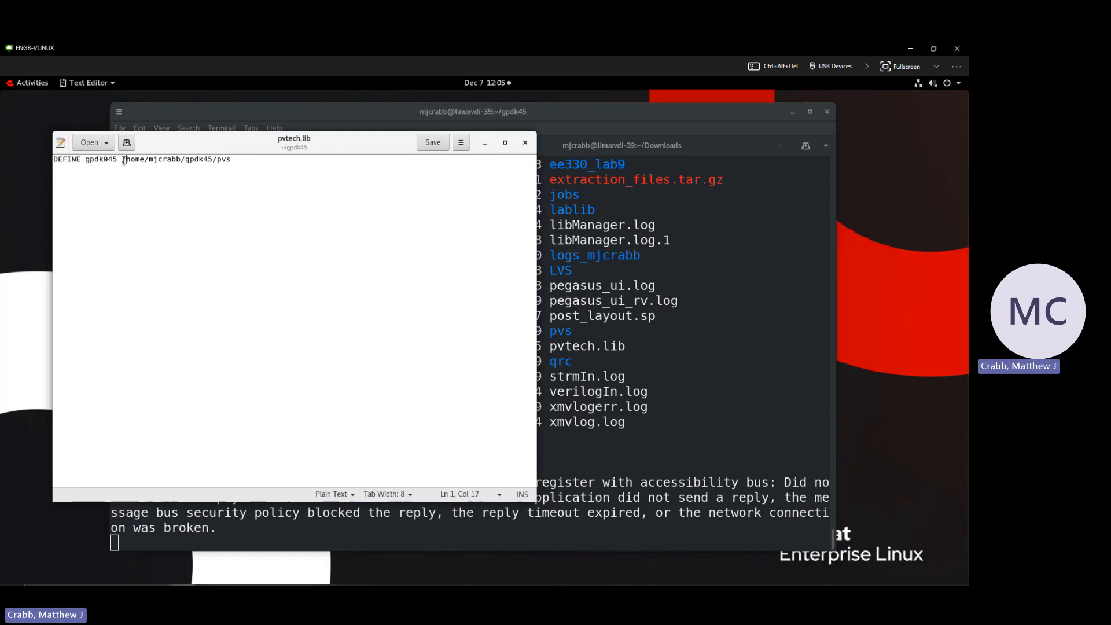
click(122, 160)
drag(122, 160, 236, 160)
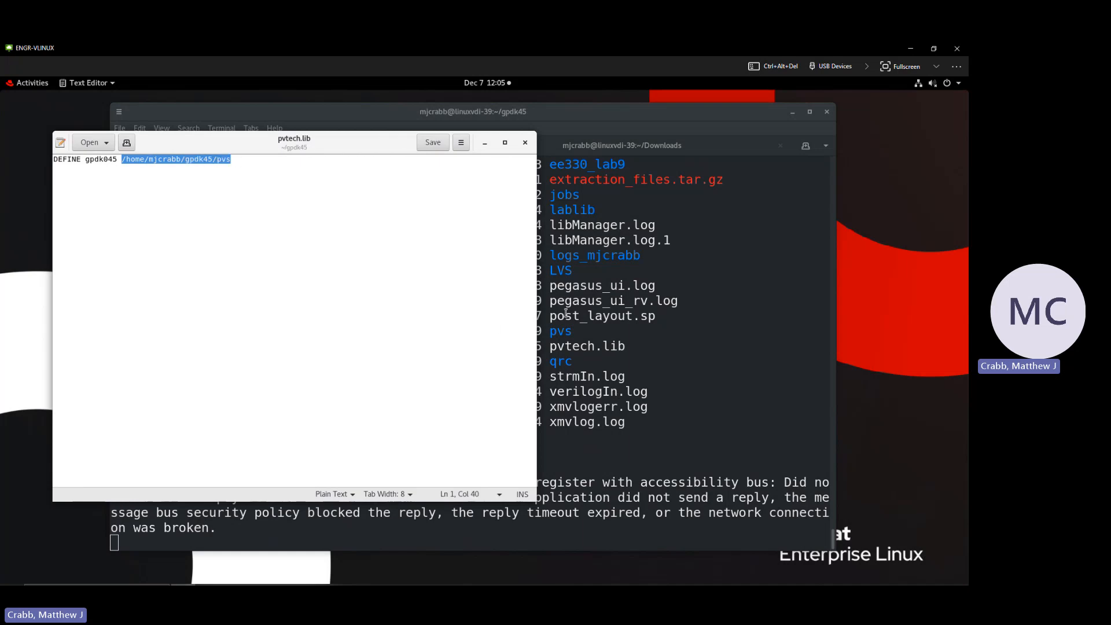
Return to the terminal, change to the pvs directory and print its full path.
click(566, 339)
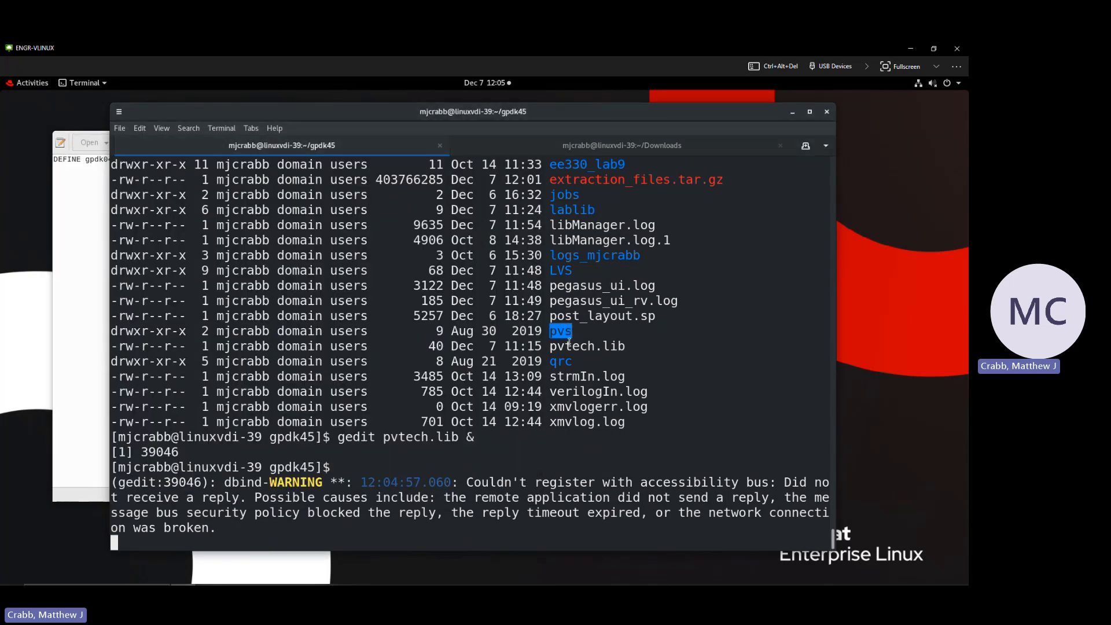
text(cd p)
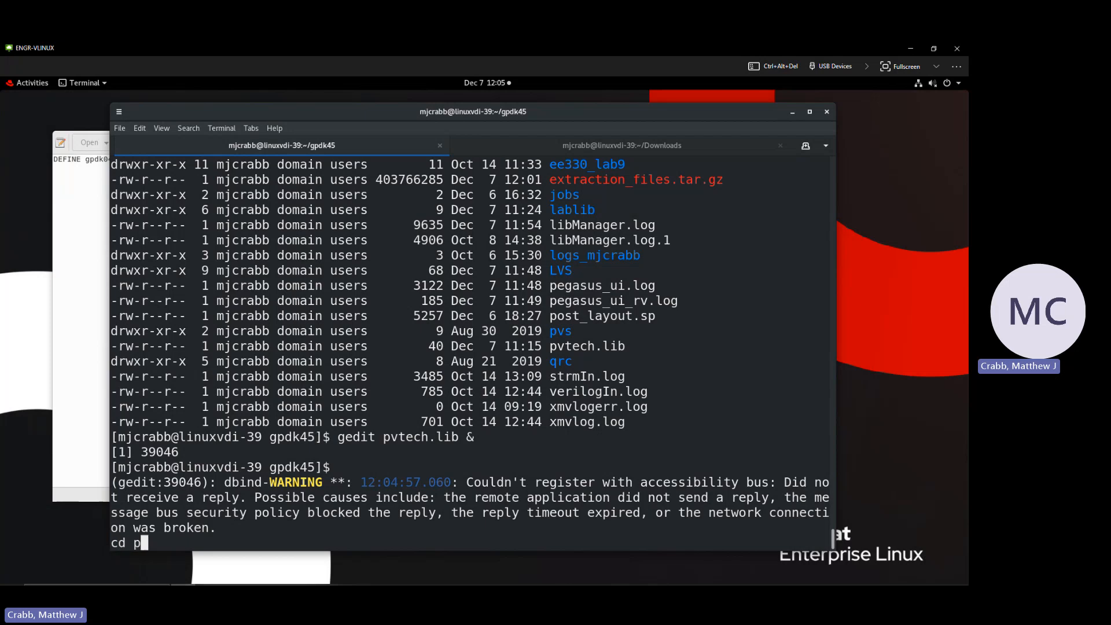
text(vs)
key(Return)
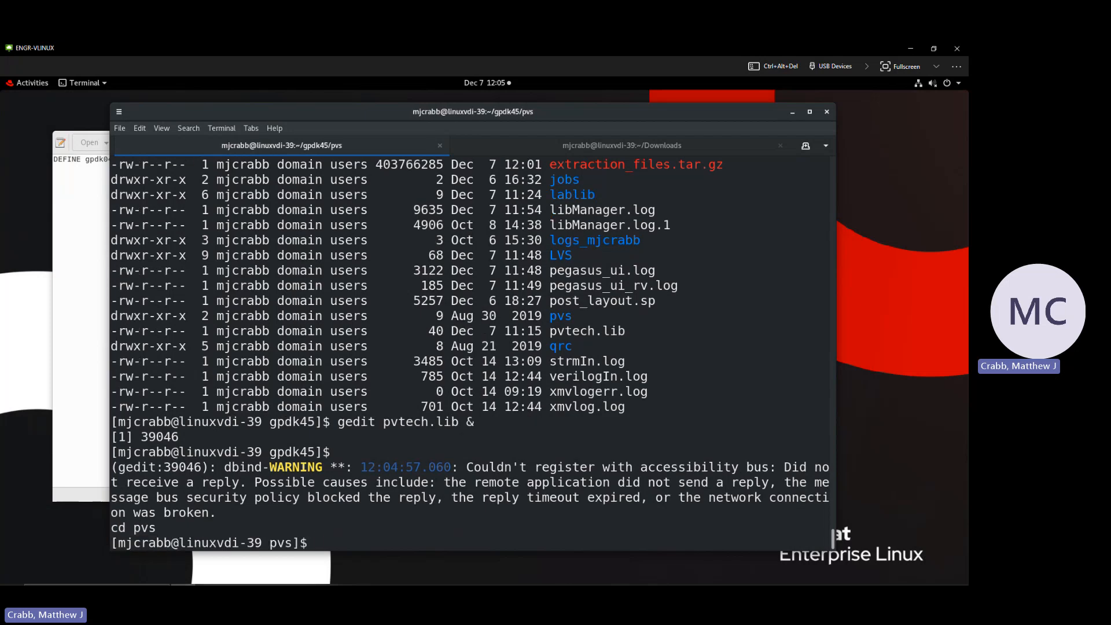
text(pwd)
key(Return)
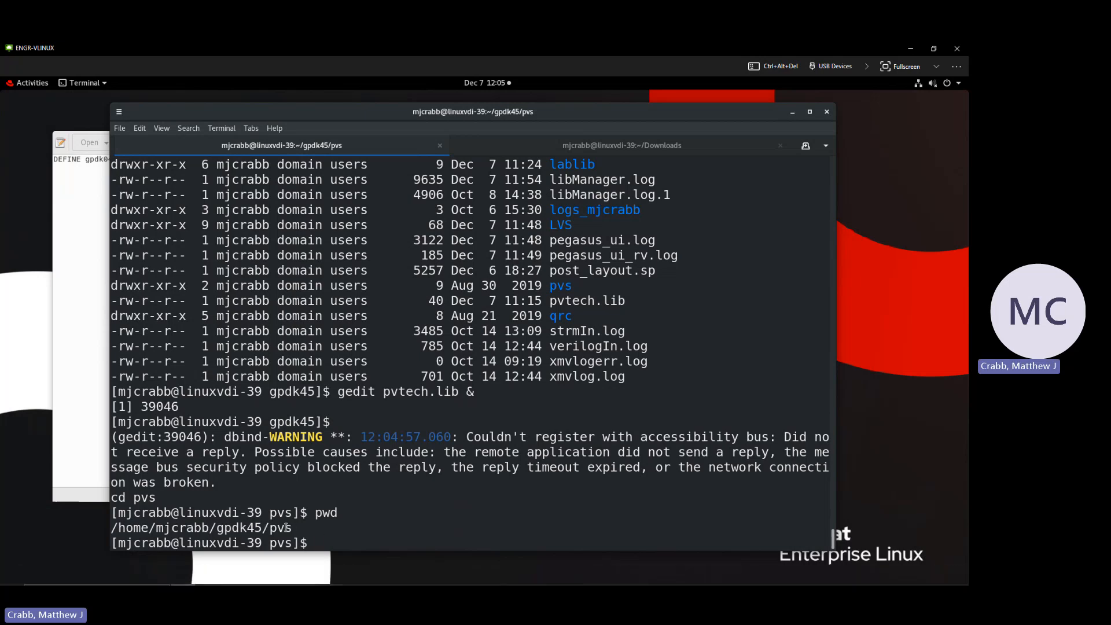
Copy the printed pvs directory path and paste it over the path in the DEFINE gpdk045 line of pvtech.lib.
drag(293, 527, 112, 530)
right_click(123, 532)
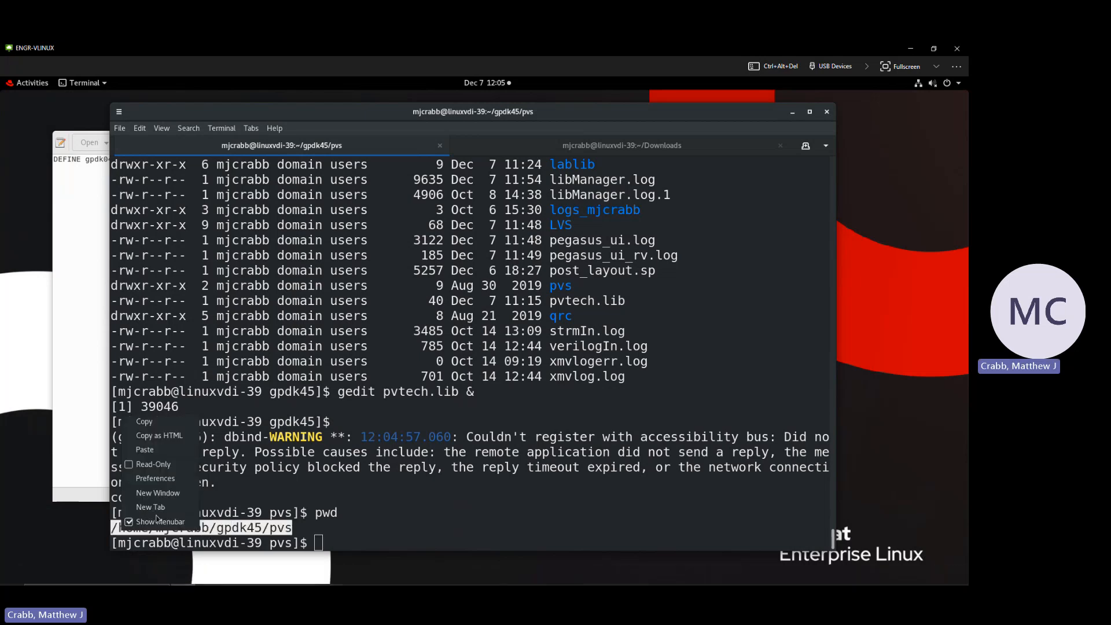
click(166, 421)
click(82, 354)
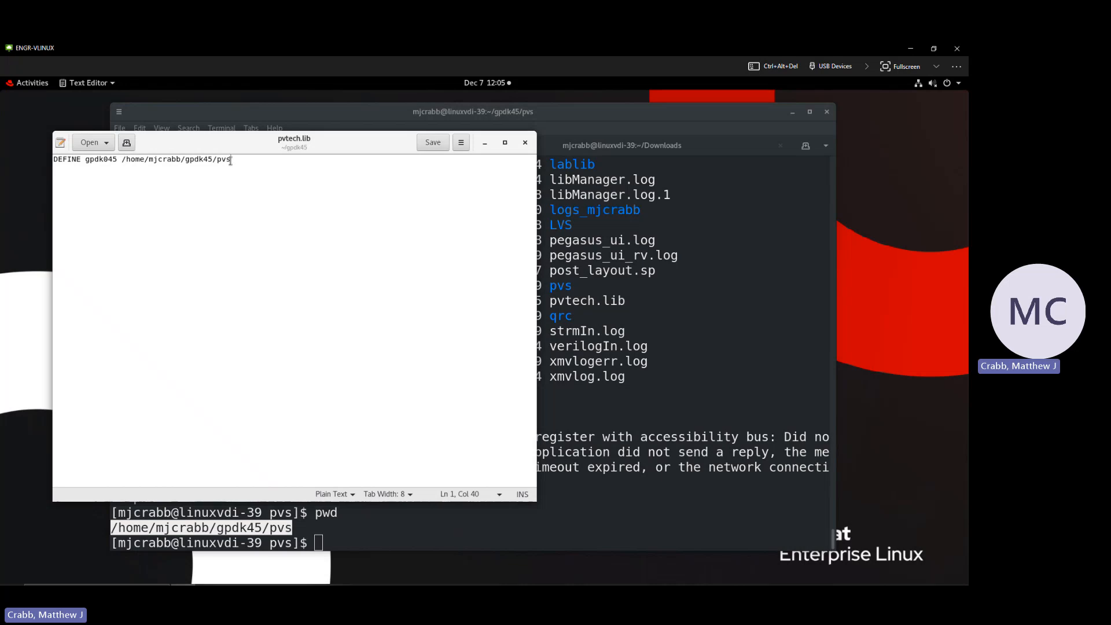
drag(231, 160, 121, 159)
right_click(133, 162)
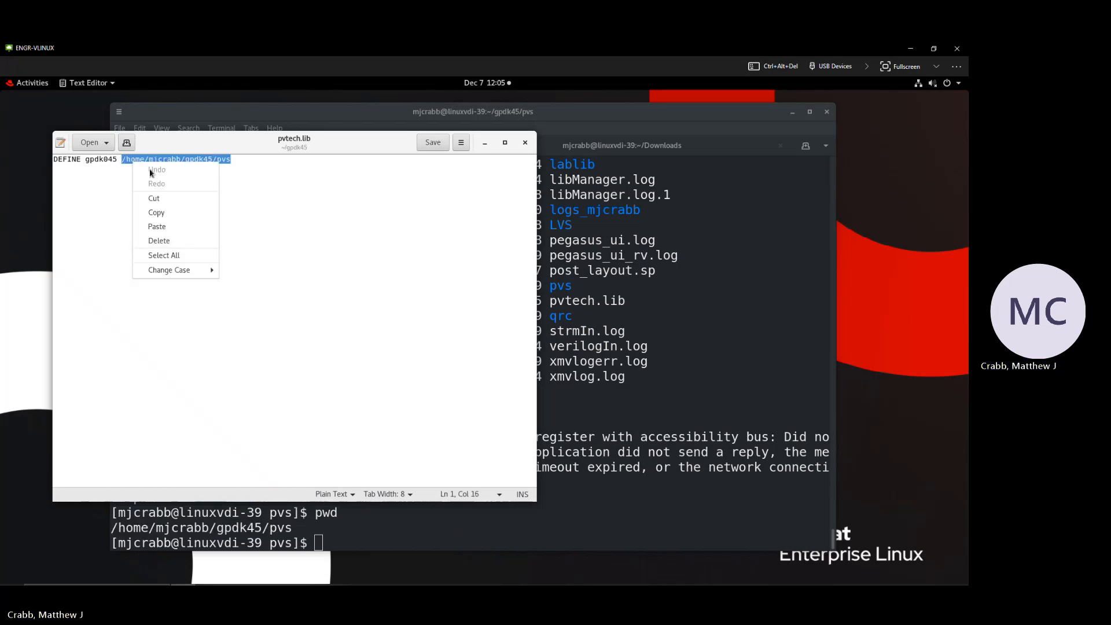
click(162, 227)
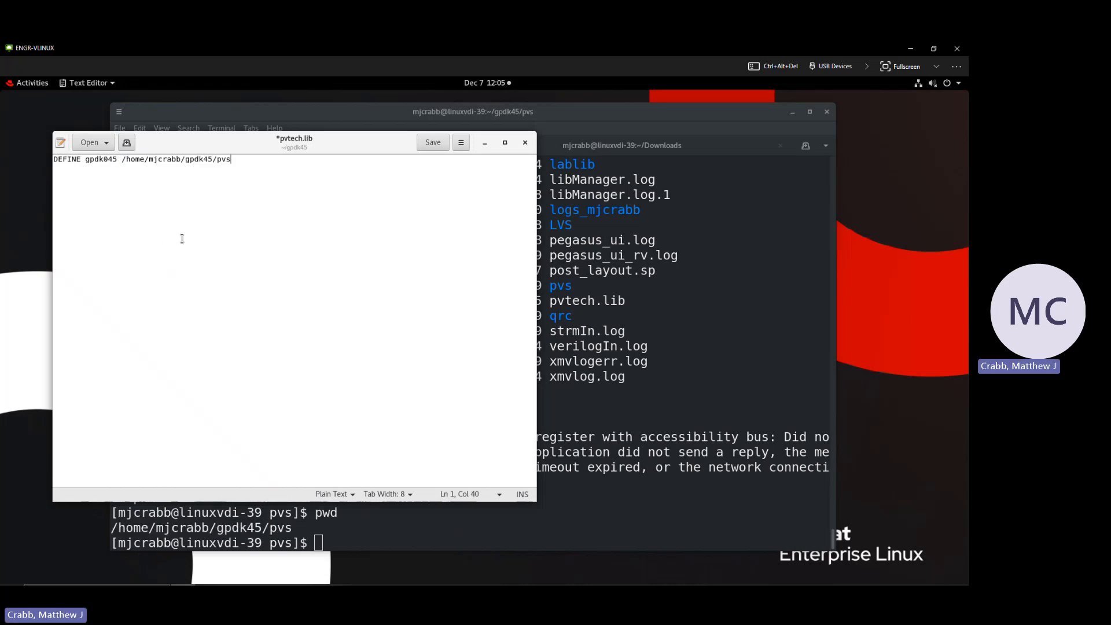
Save the edited pvtech.lib file and close the text editor.
key(ctrl+s)
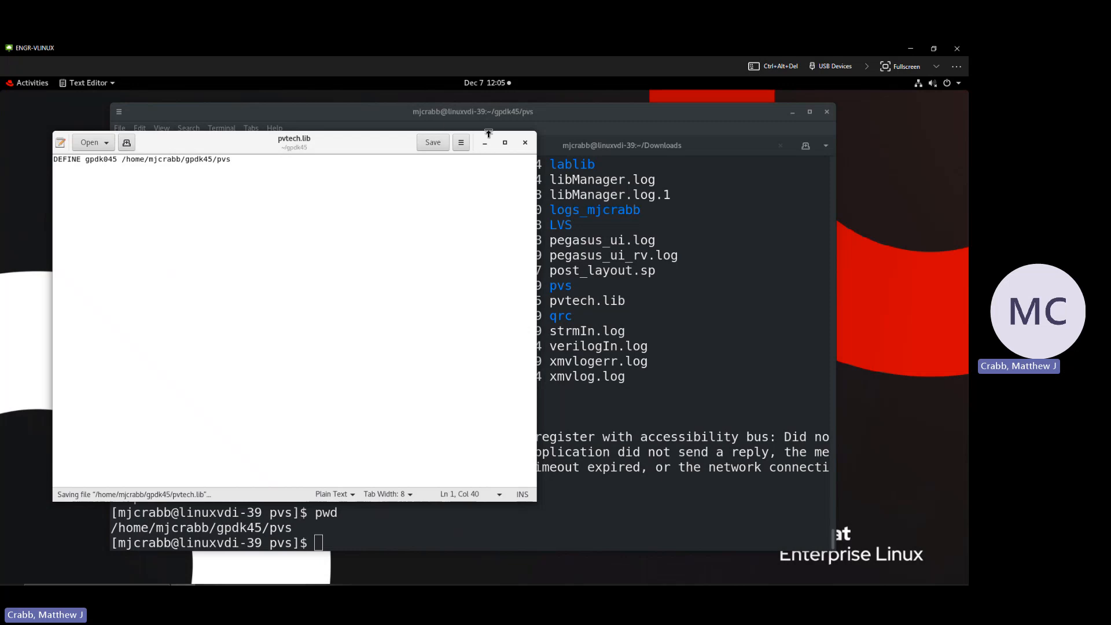
click(525, 142)
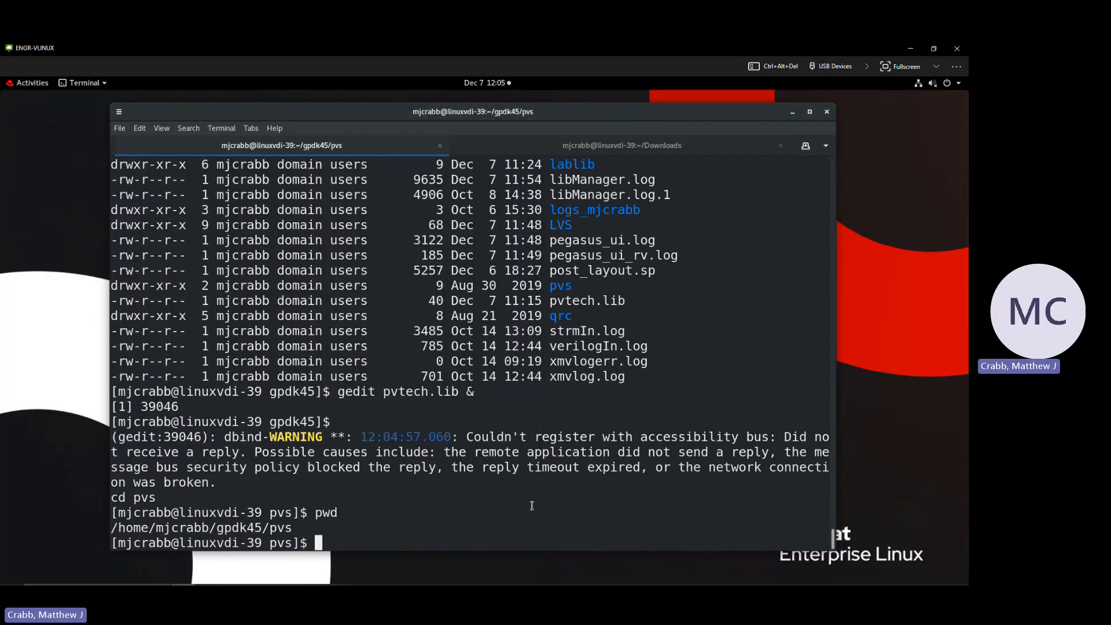
Go back up to the gpdk45 directory and launch virtuoso from there as a background process.
text(cd ..)
key(Return)
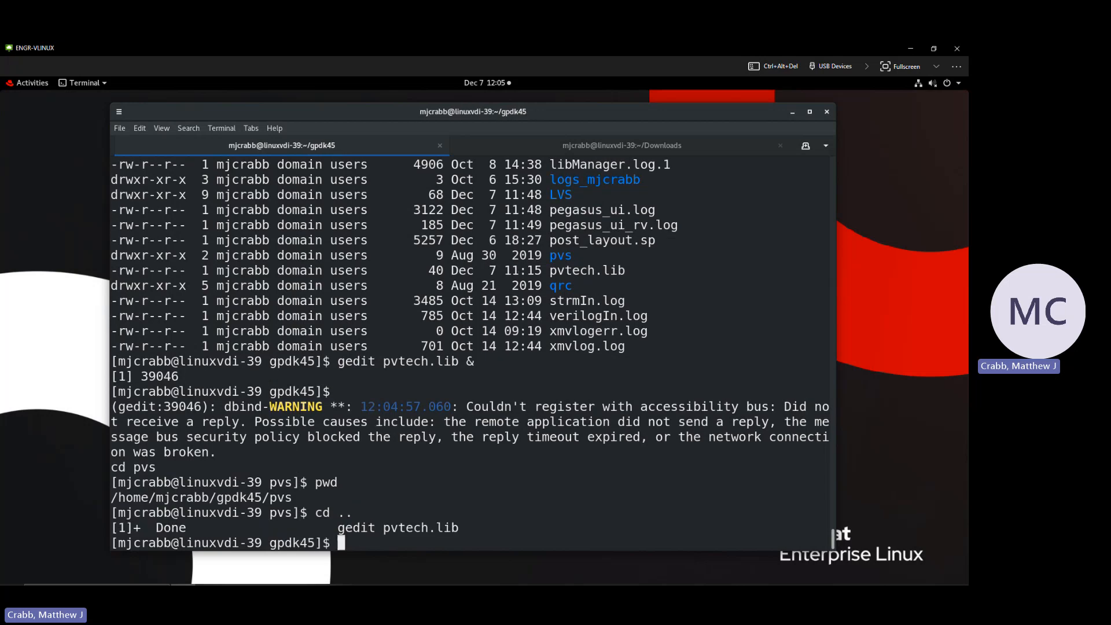
text(virtuoso &)
key(Return)
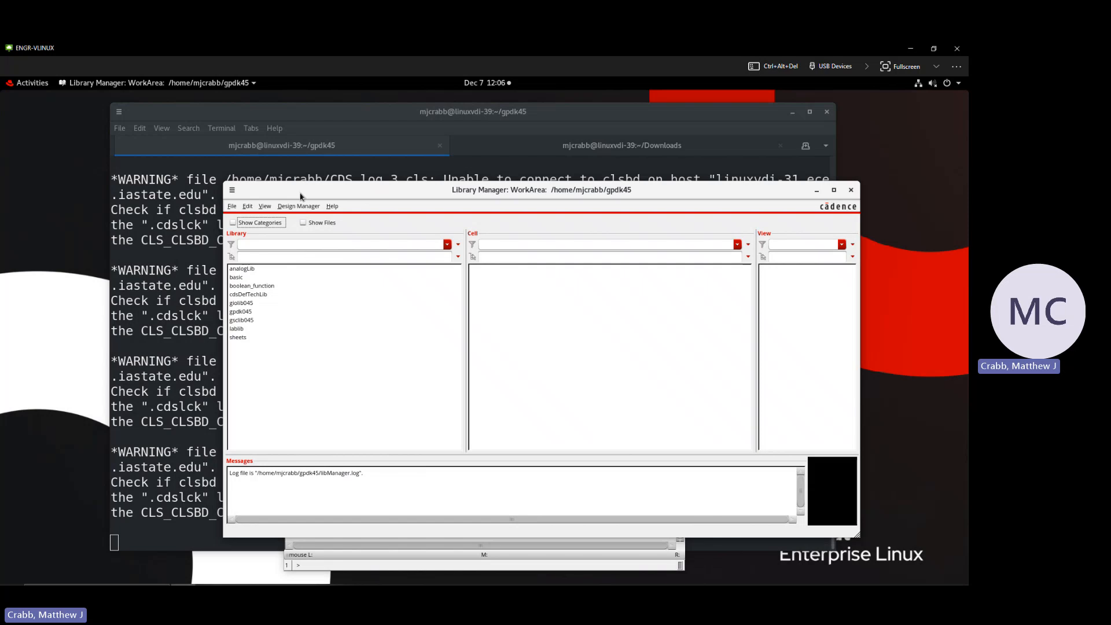
Open the schematic view of the post_layout cell in lablib, examine the fitted circuit in a maximized window, and close it.
click(237, 328)
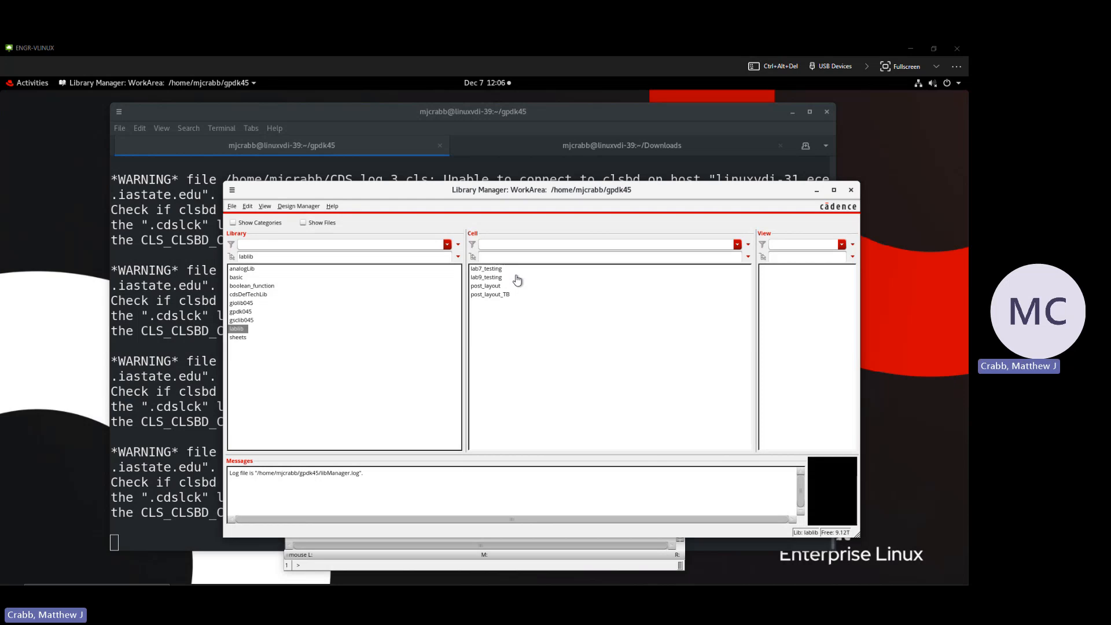
click(491, 287)
double_click(801, 287)
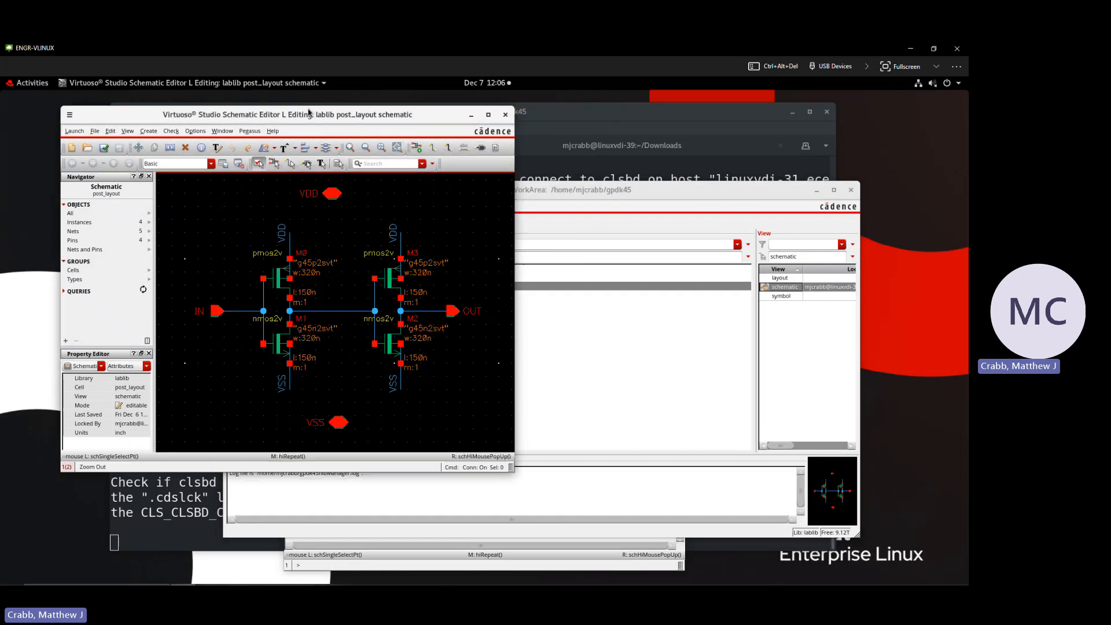
double_click(339, 121)
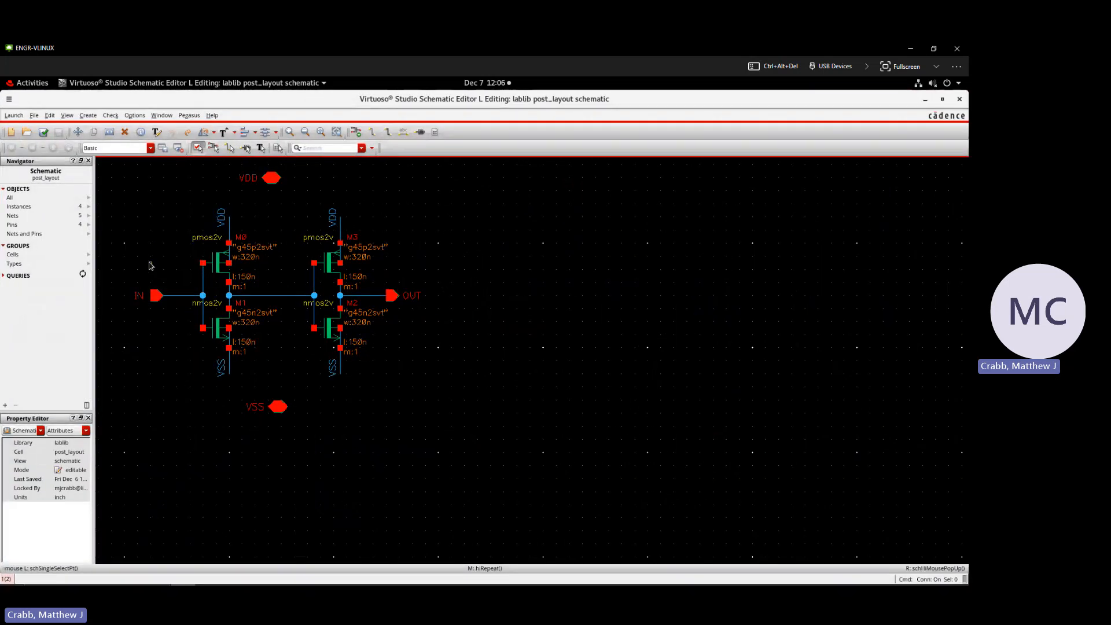
scroll(149, 264, up, 1)
key(f)
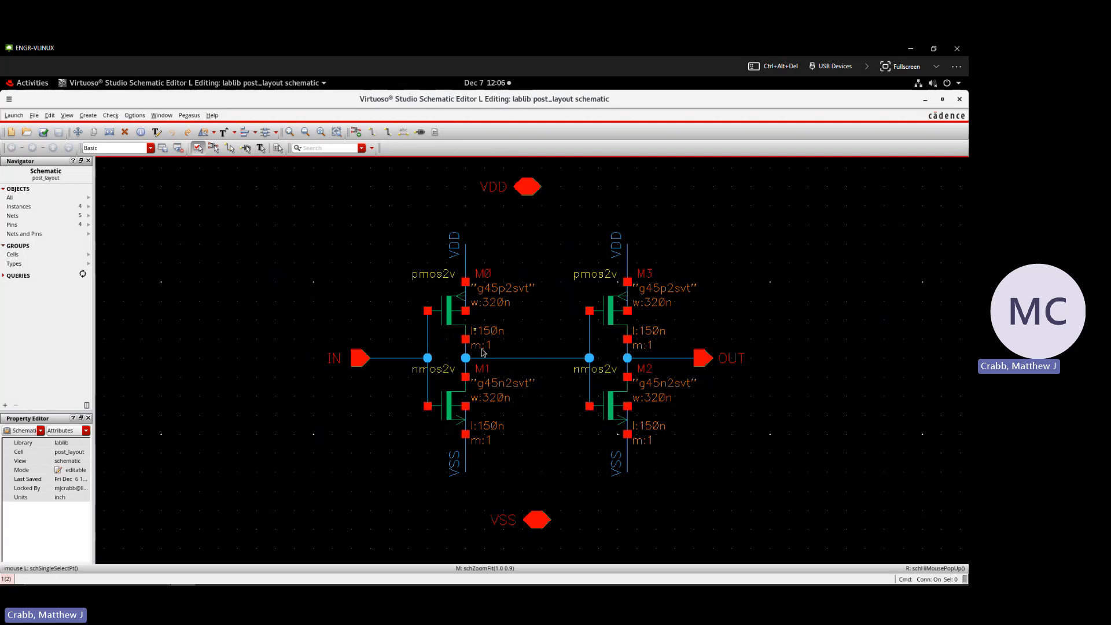
click(958, 100)
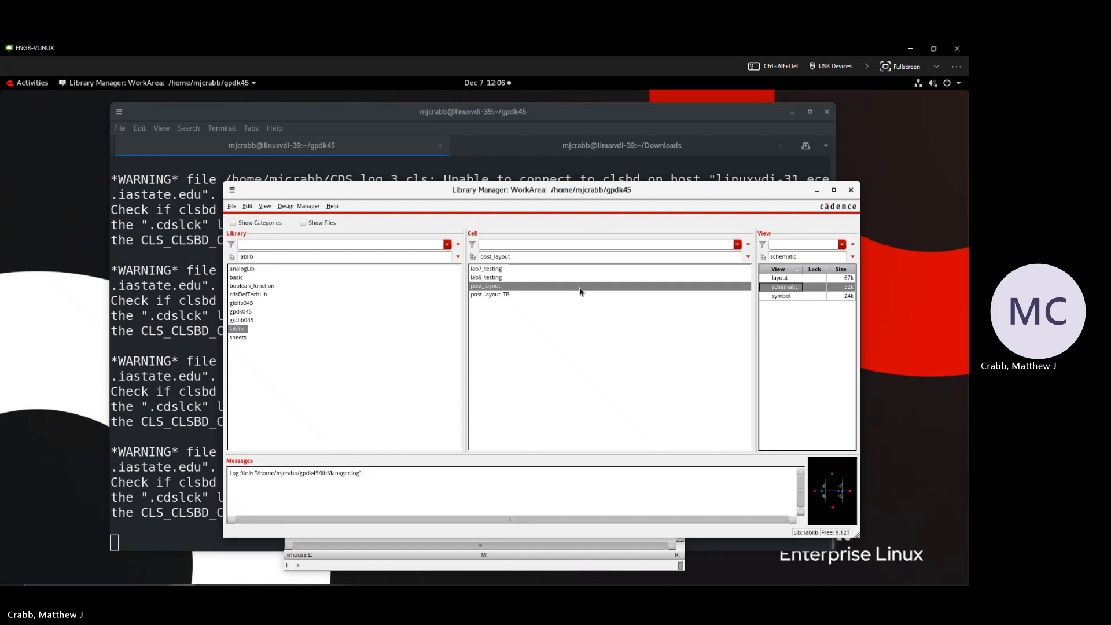
Open the layout view of post_layout in a maximized window and inspect its poly routing, metal areas and net labels.
click(781, 278)
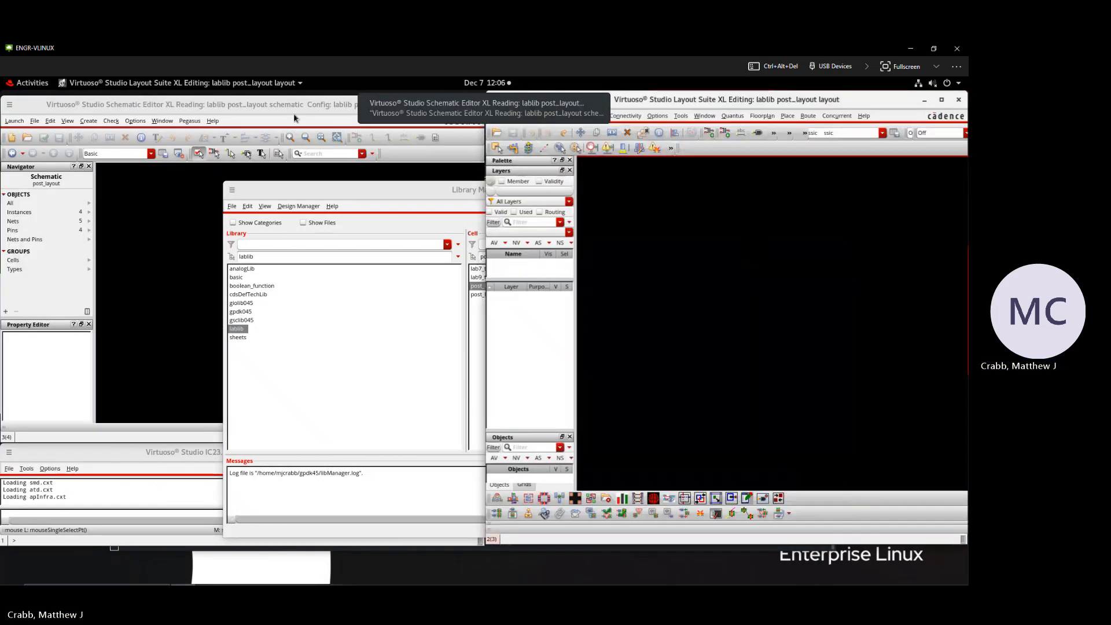
double_click(636, 103)
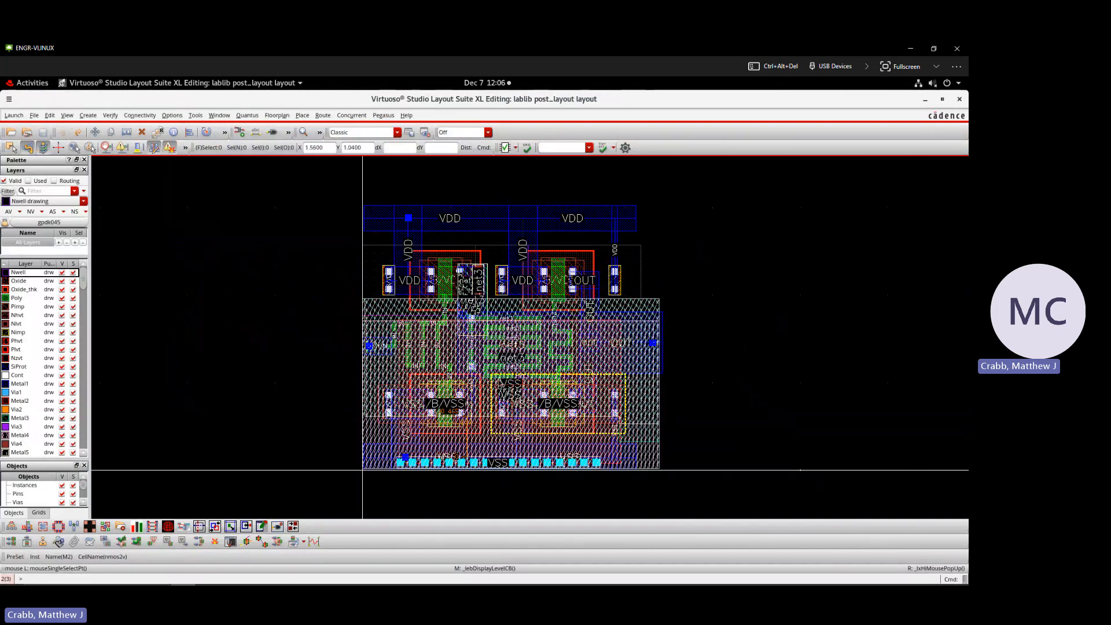
scroll(499, 379, up, 1)
scroll(466, 367, up, 1)
scroll(464, 363, down, 2)
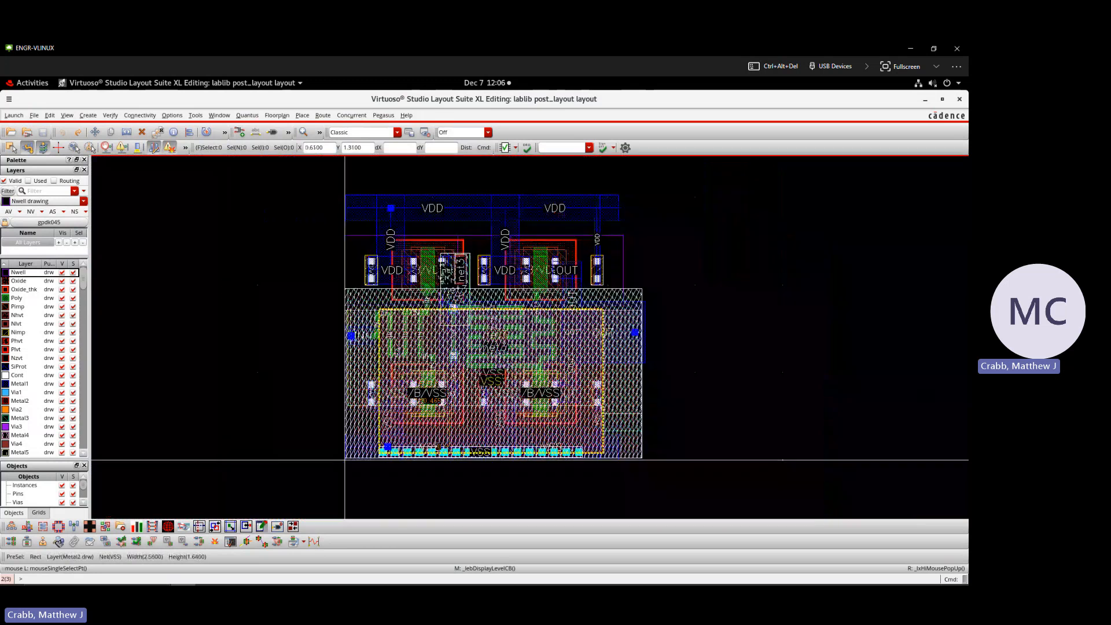
scroll(394, 345, up, 1)
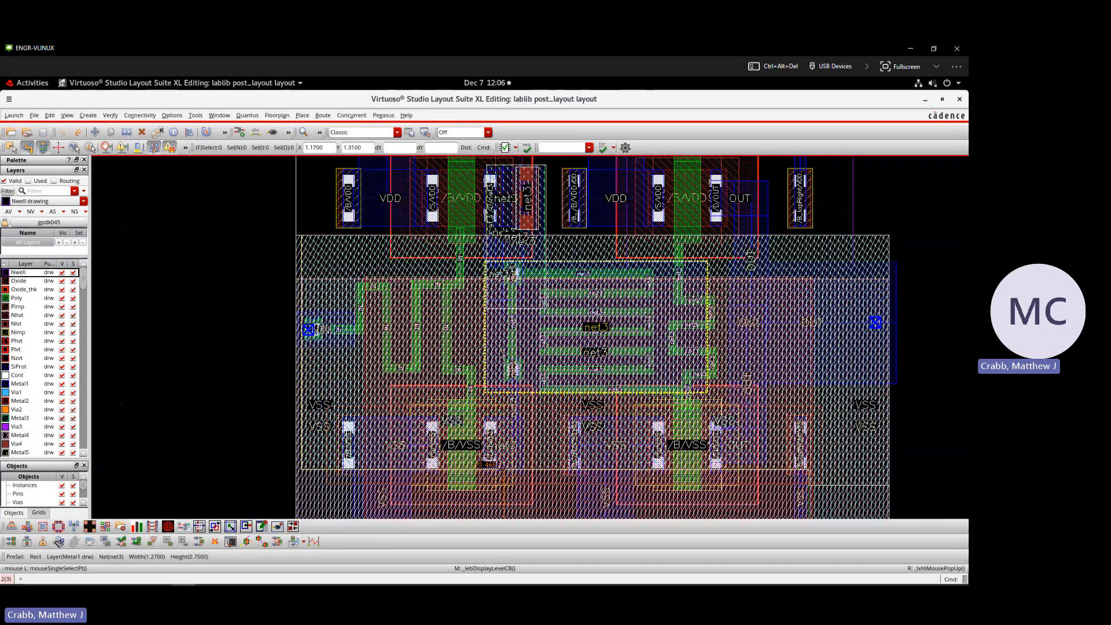
scroll(499, 351, down, 1)
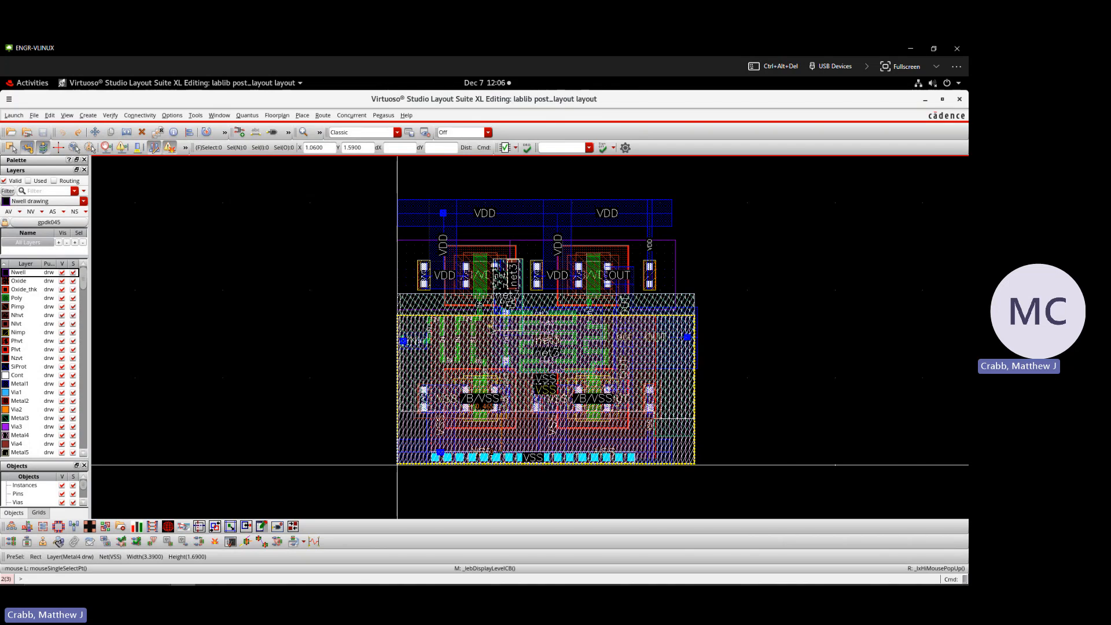
scroll(489, 326, up, 1)
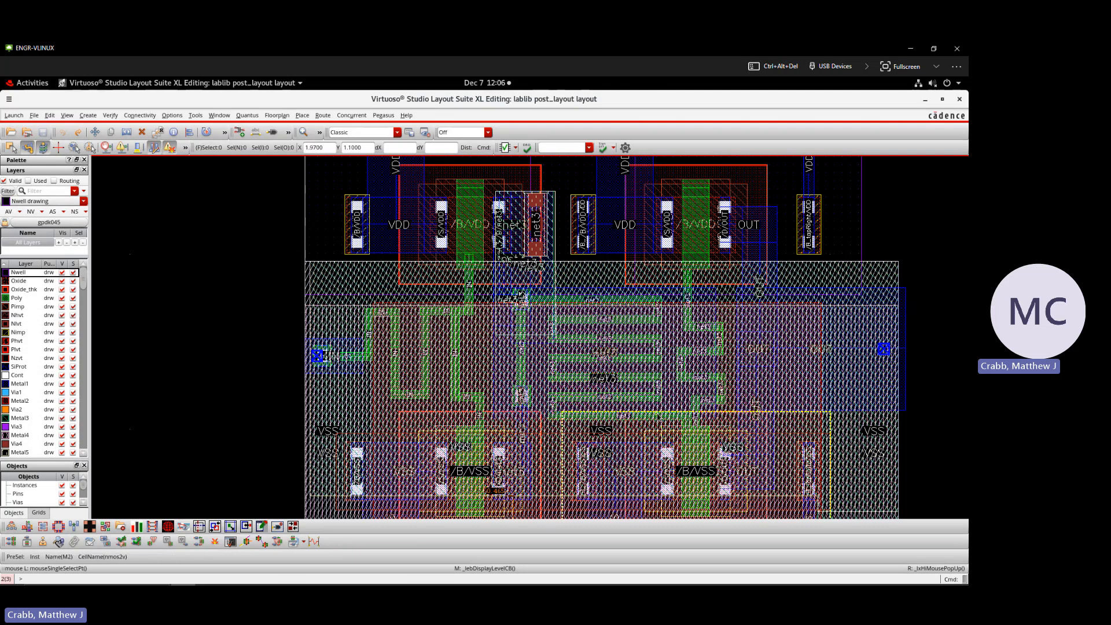
scroll(635, 405, down, 1)
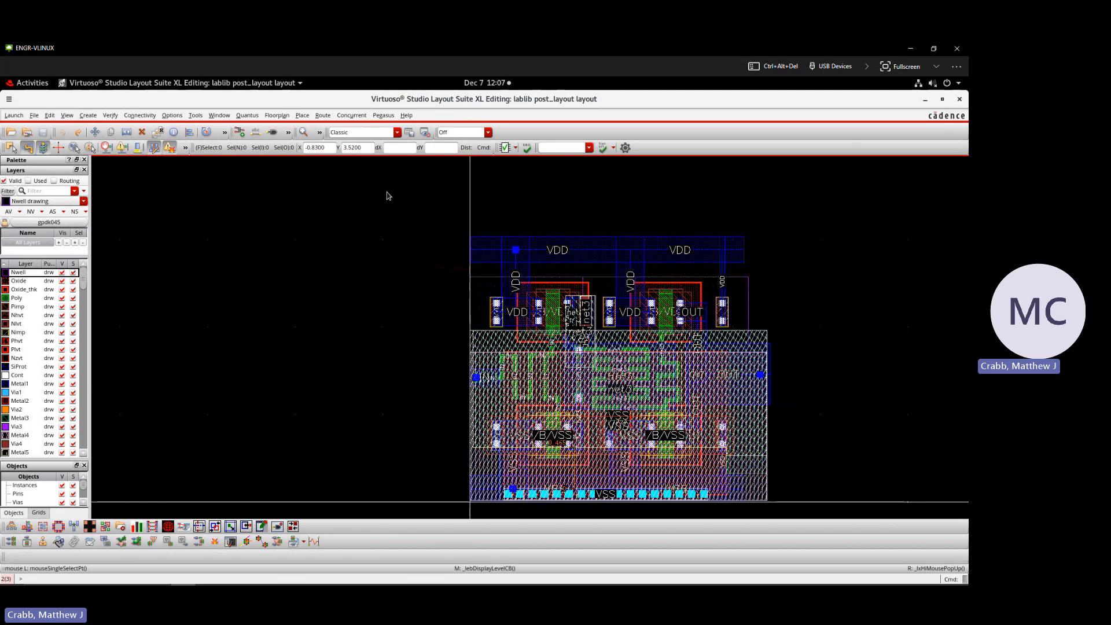
Start a Pegasus LVS run for the post_layout layout with ./LVS as the run directory.
click(381, 116)
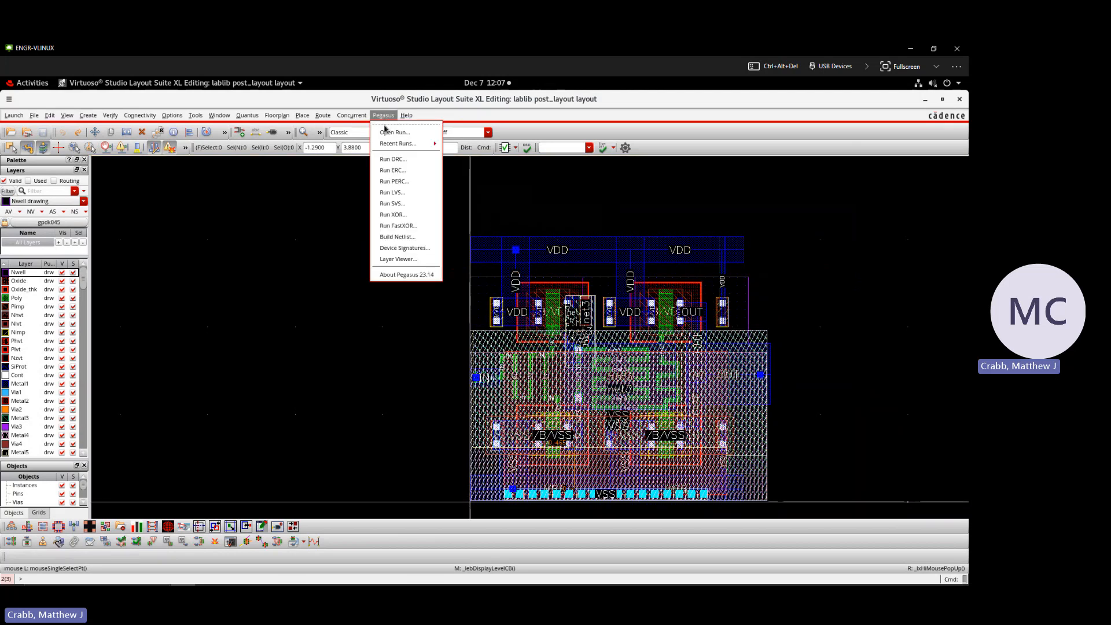
click(395, 194)
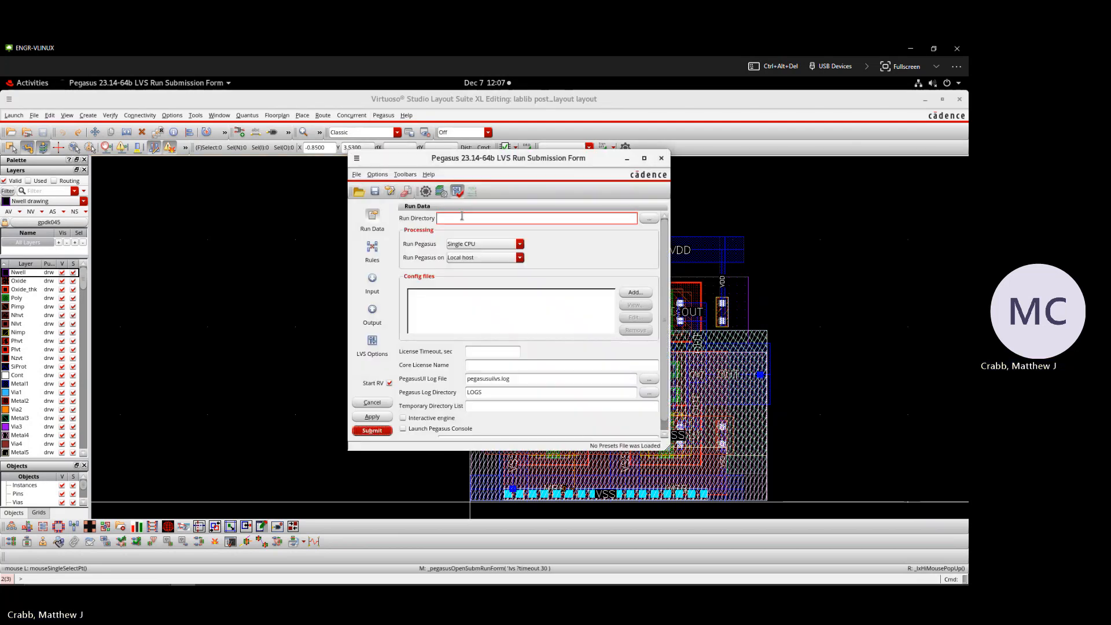
click(459, 217)
text(./LVS)
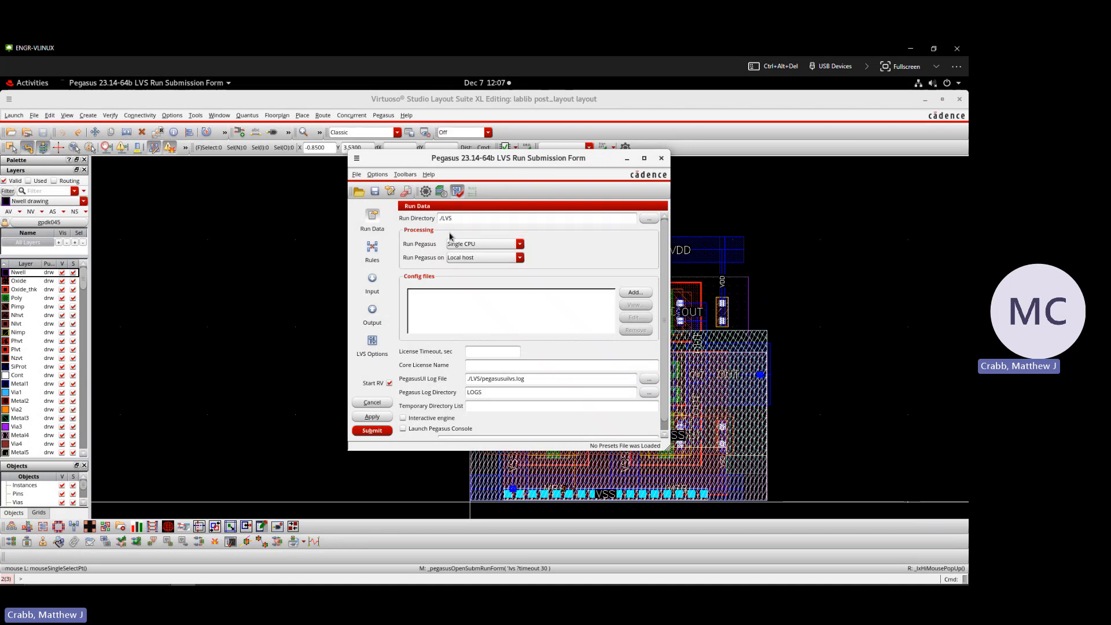
In the LVS rules, choose the gpdk045 technology with the default rule set.
click(372, 248)
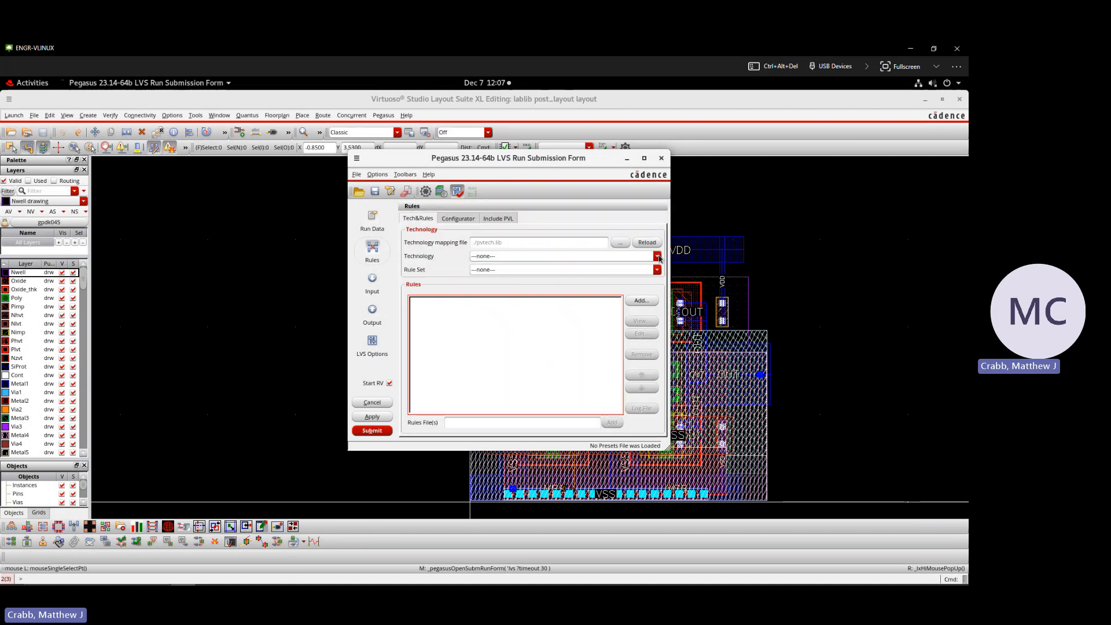
click(658, 256)
click(626, 275)
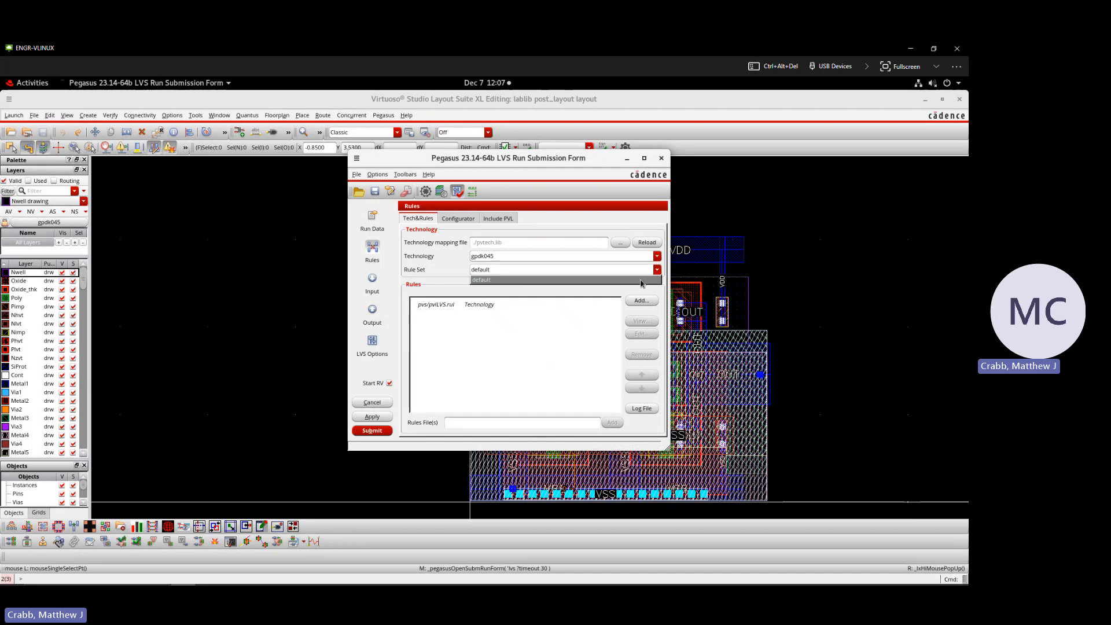
Review the LVS input settings and enable Create Quantus Input Data in the output settings, keeping svdb as the data directory.
click(372, 282)
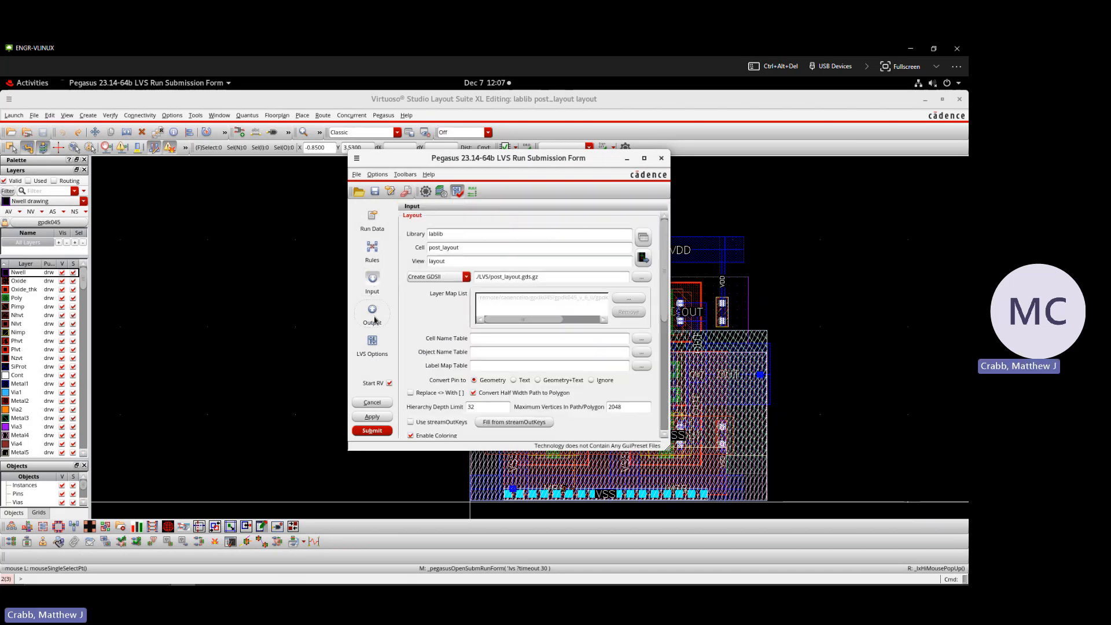
click(374, 320)
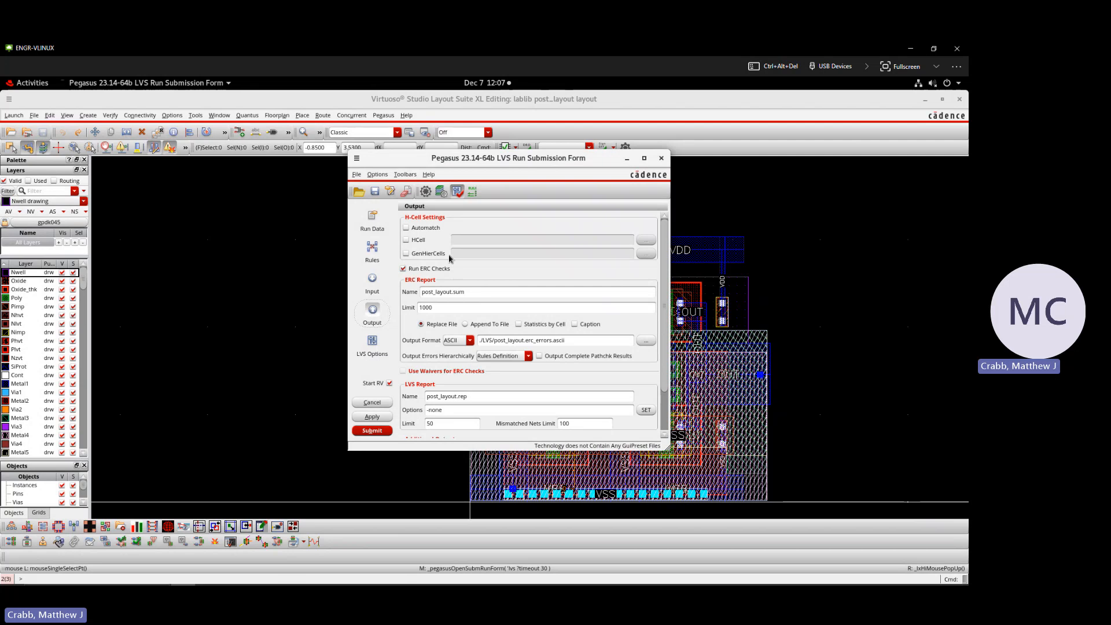
scroll(449, 259, down, 3)
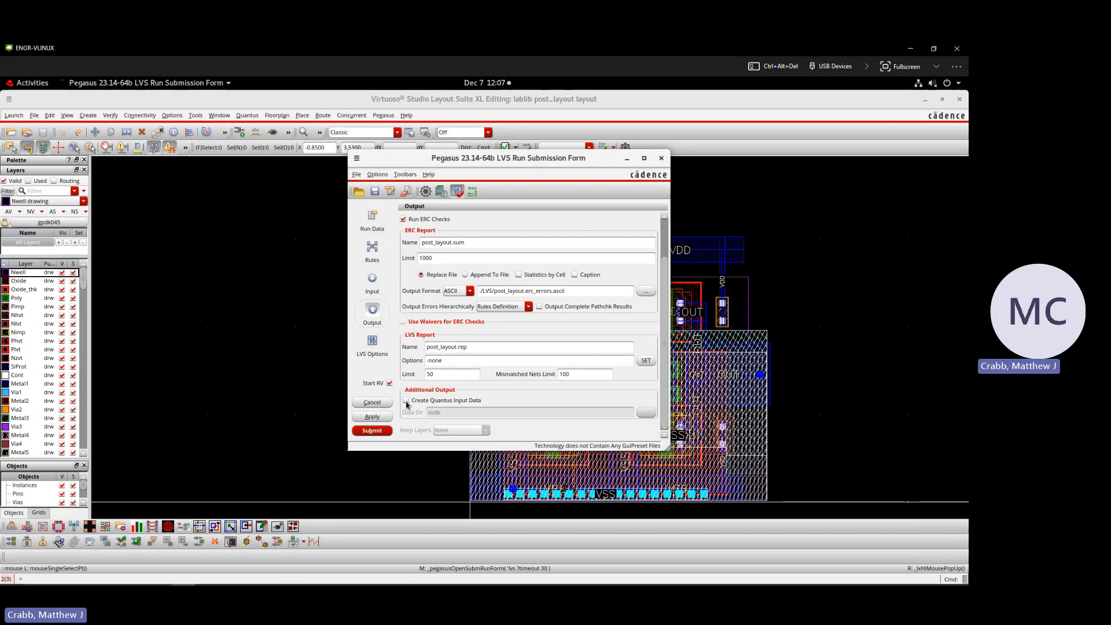
click(445, 401)
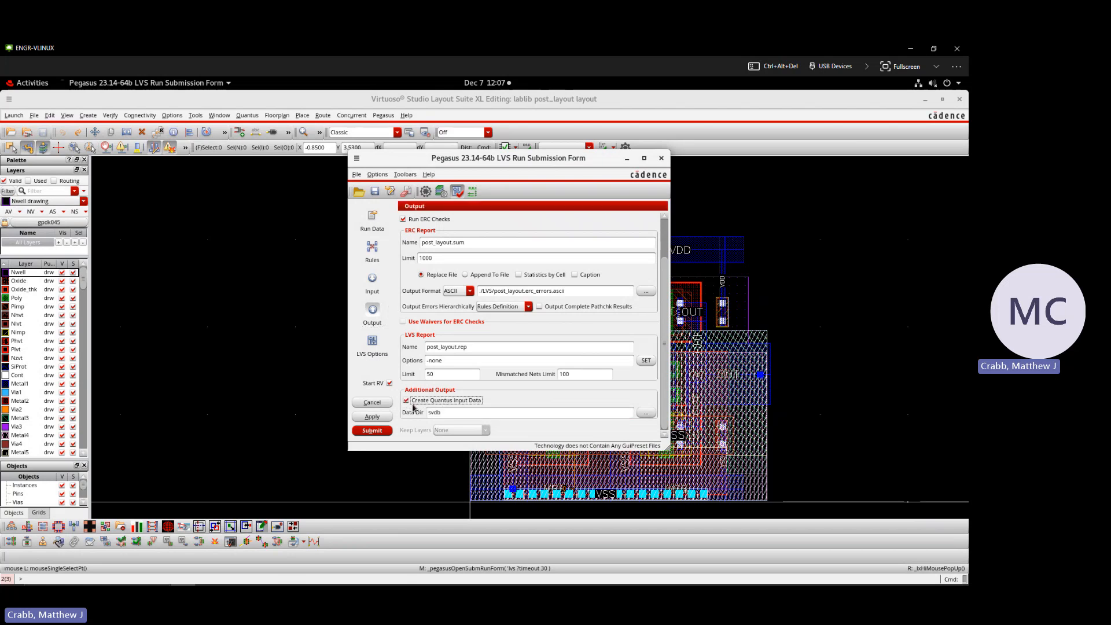
drag(443, 412, 424, 412)
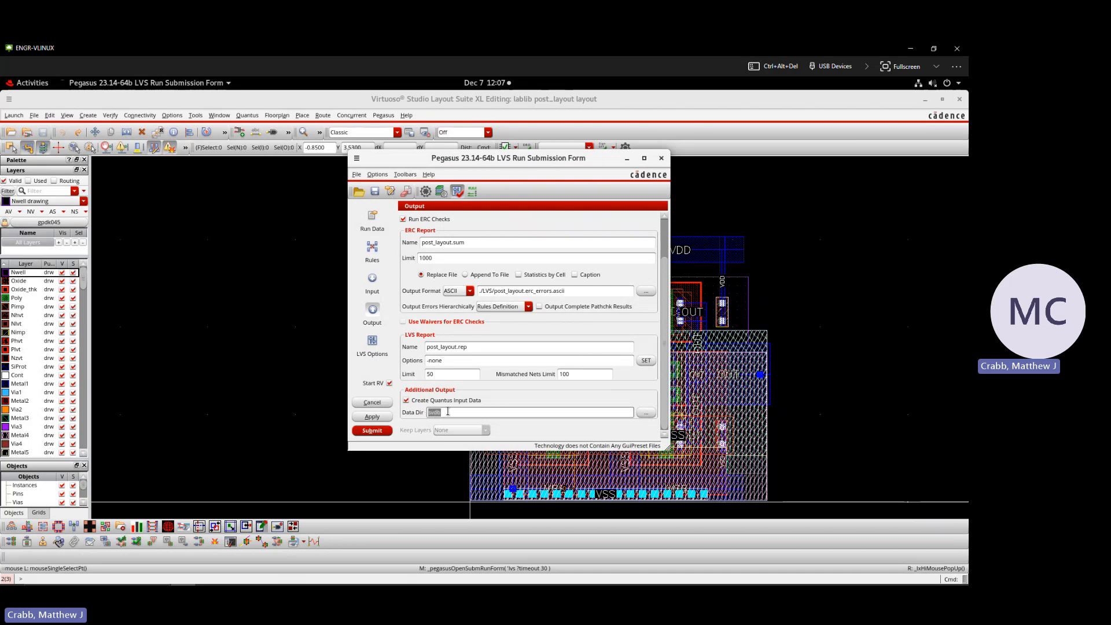
click(456, 402)
key(space)
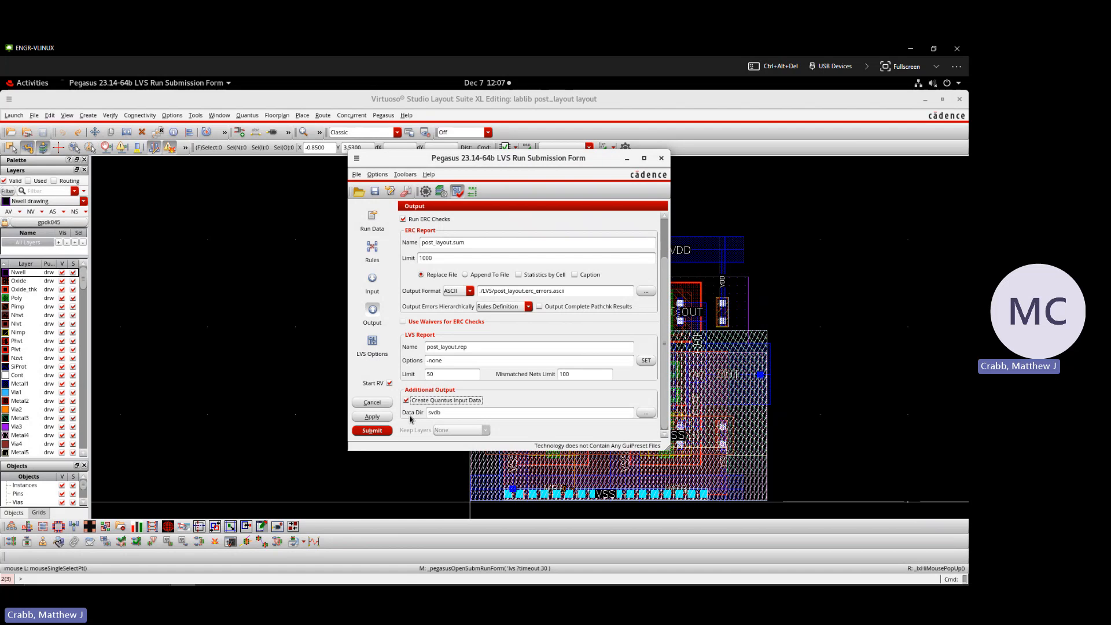
Submit the LVS run, check the result summary, and close the results viewer and the run report.
click(372, 431)
click(464, 327)
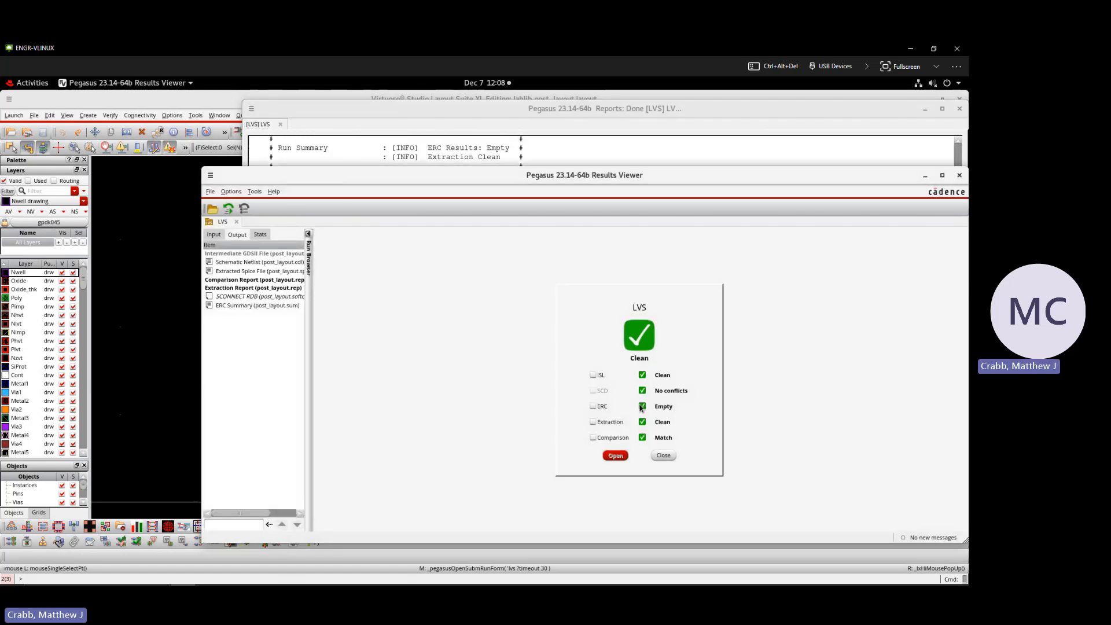
click(659, 457)
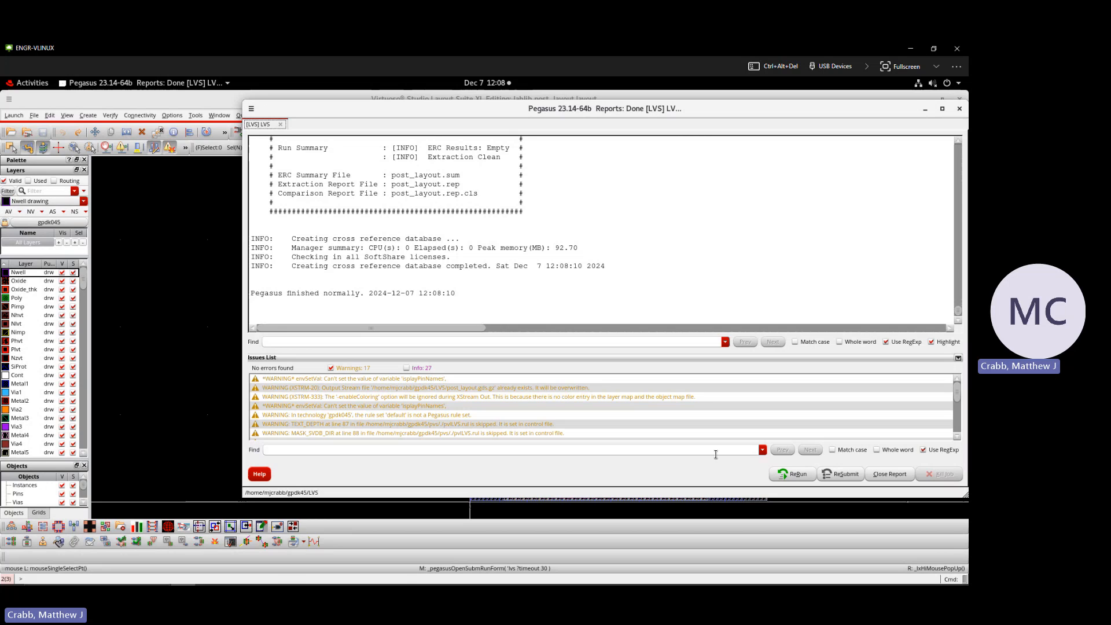
click(879, 476)
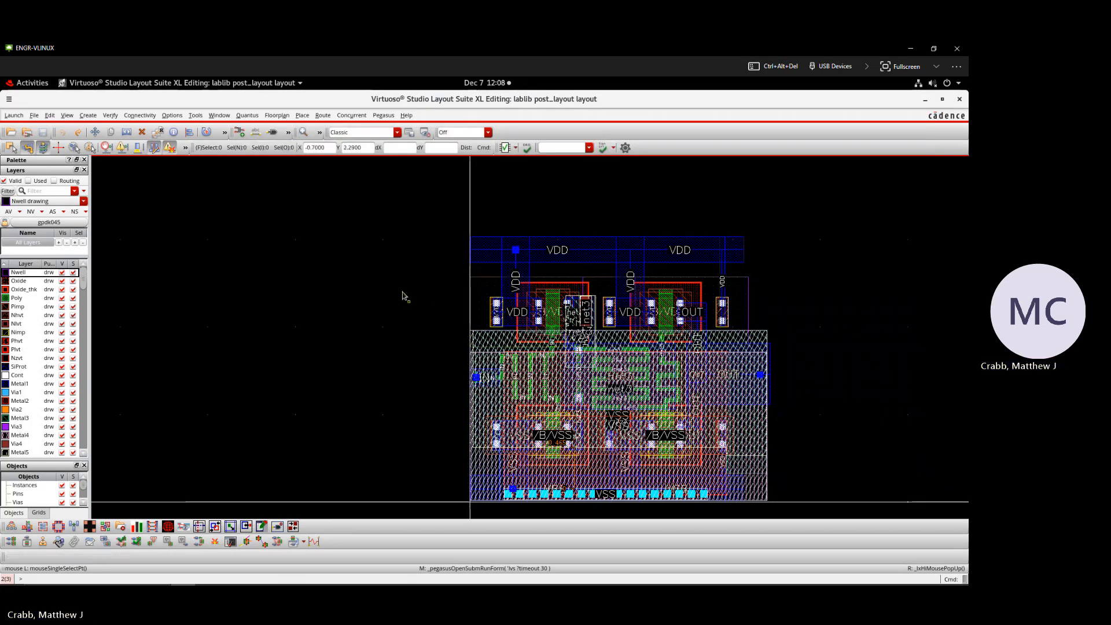
click(322, 115)
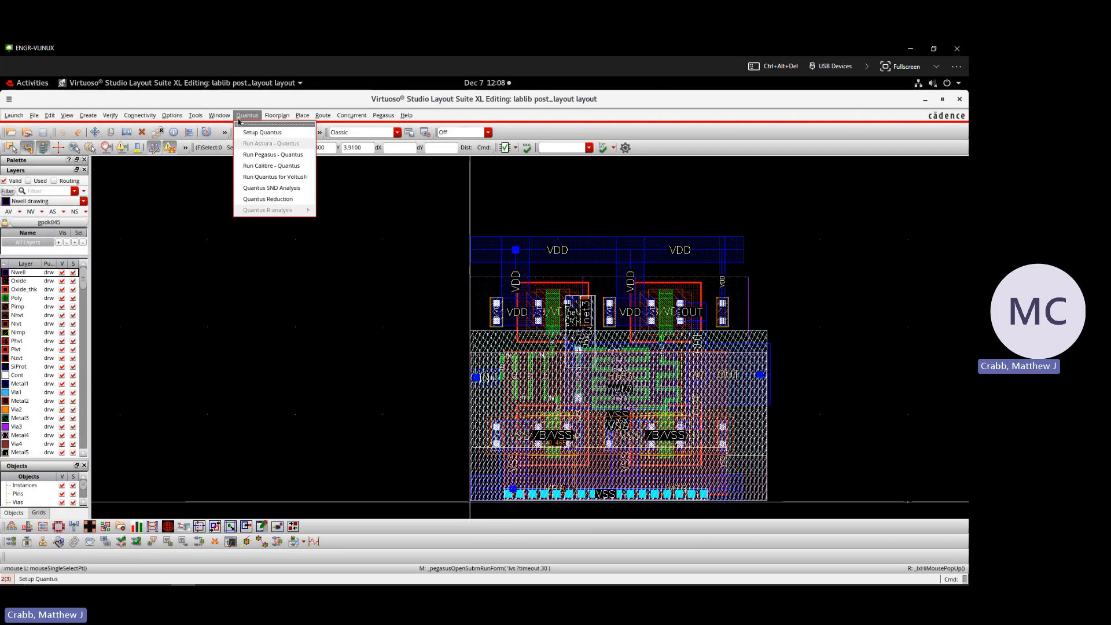
click(358, 225)
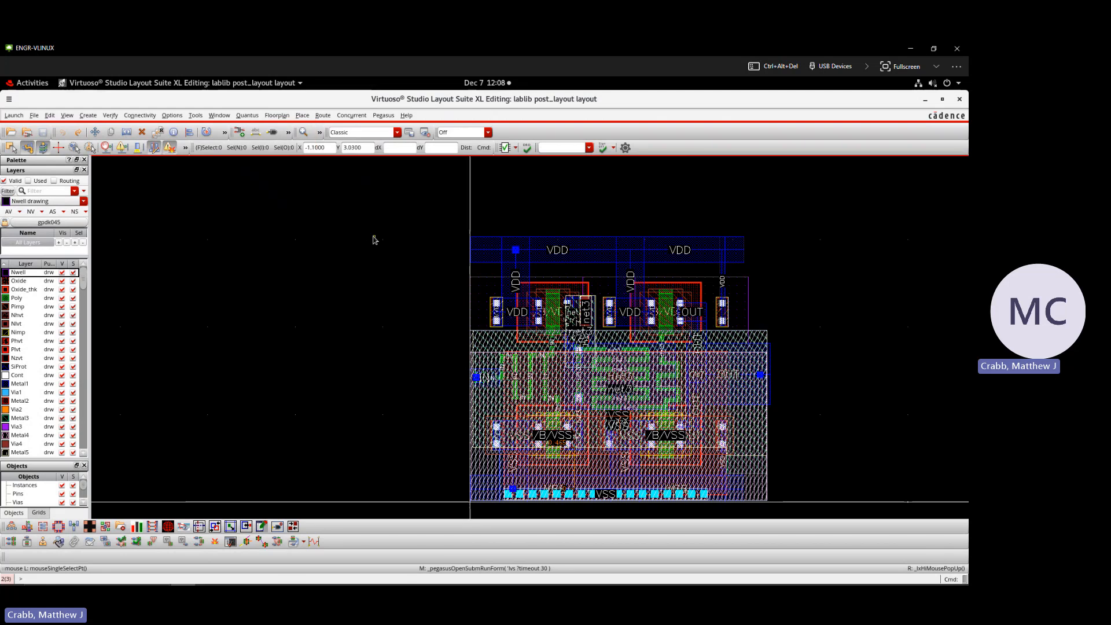
Switch to the terminal window and change to the home directory with cd ~.
key(super)
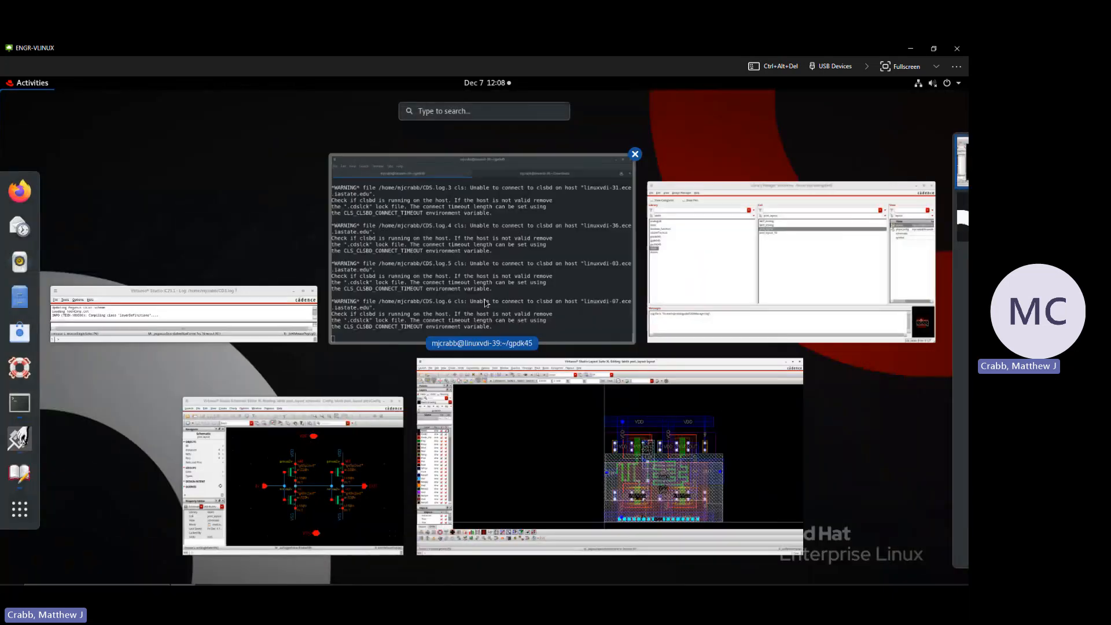
click(452, 229)
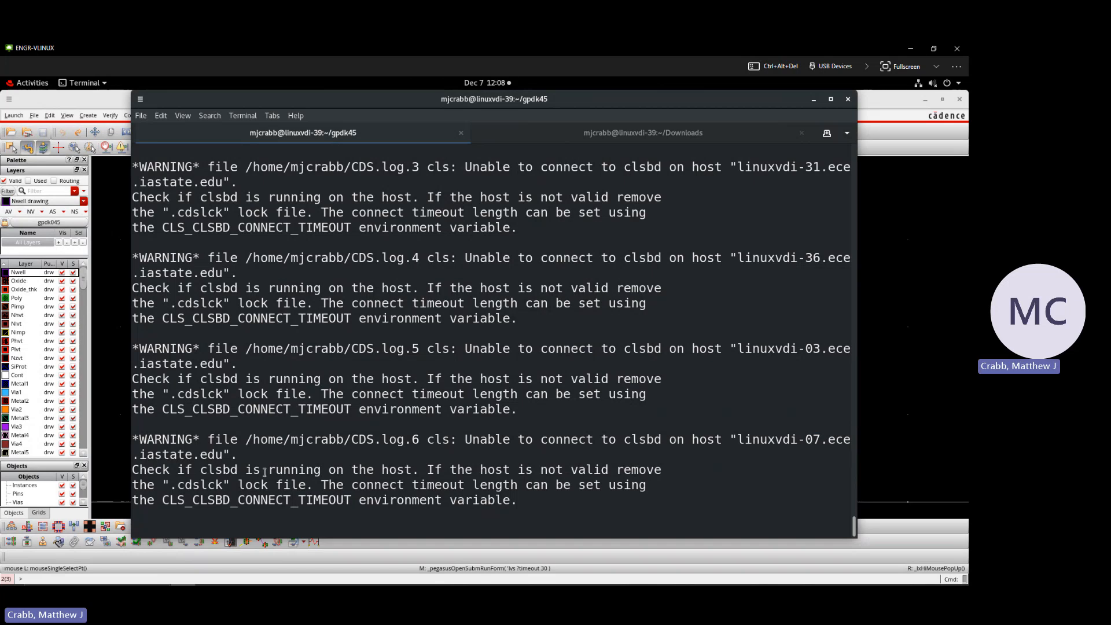
text(cd ~)
key(Return)
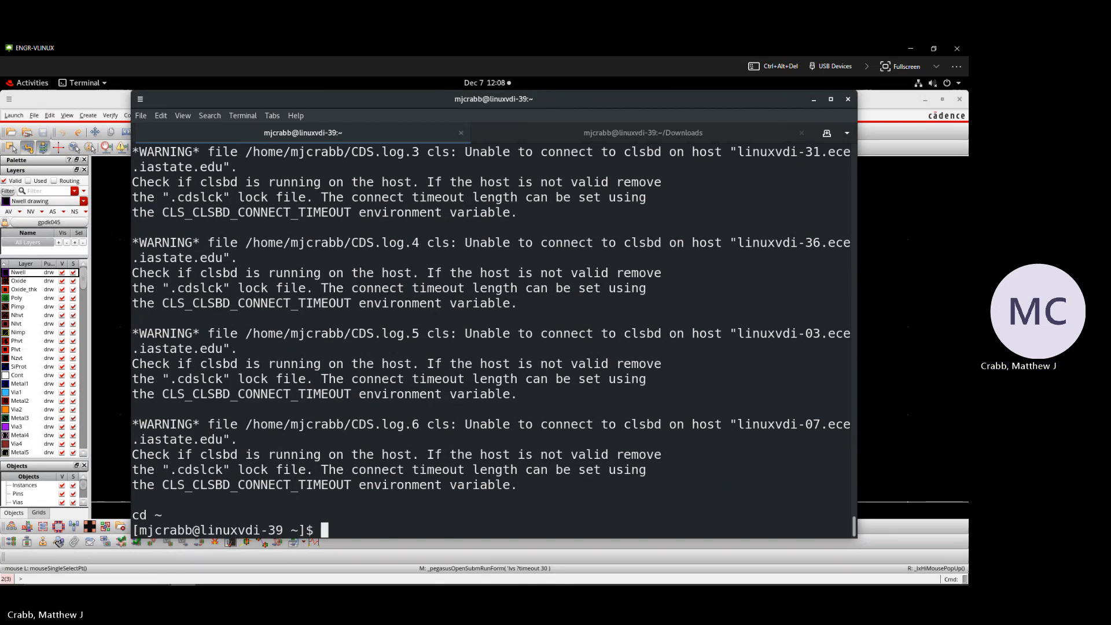
Open the .software file in gedit from the terminal, check its tool list for QUANTUS, and close the editor.
text(gedit .)
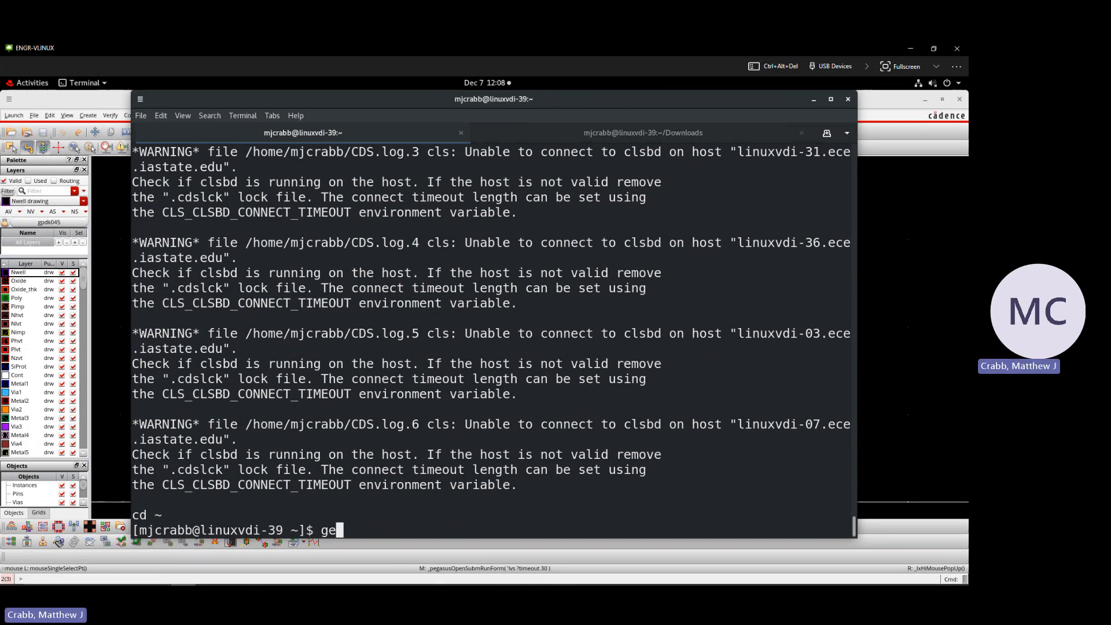
text(software )
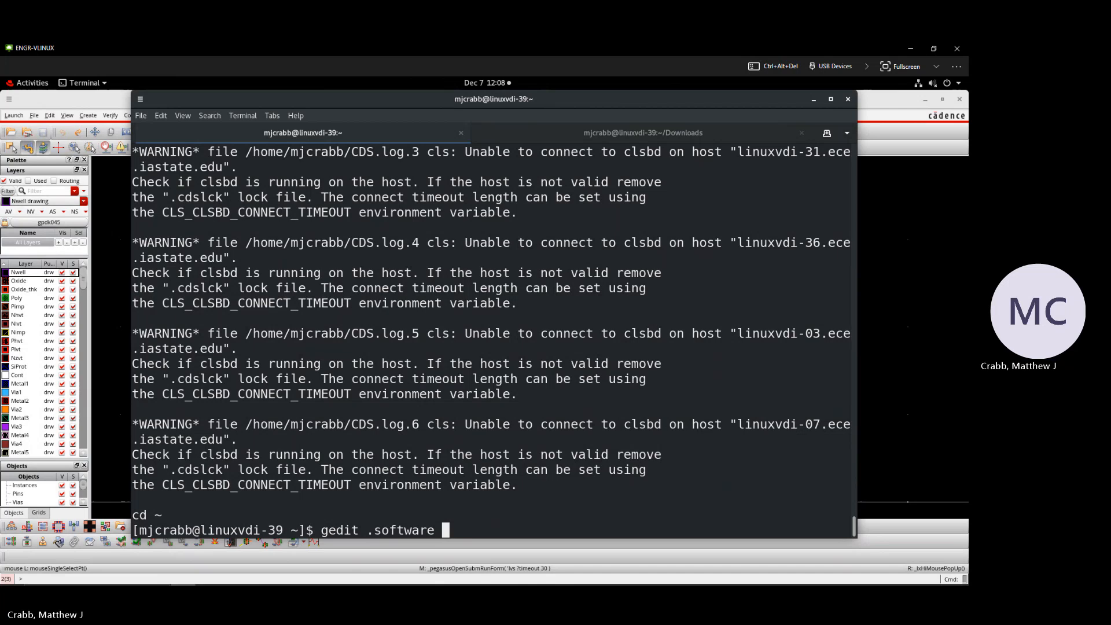
text(&)
key(Return)
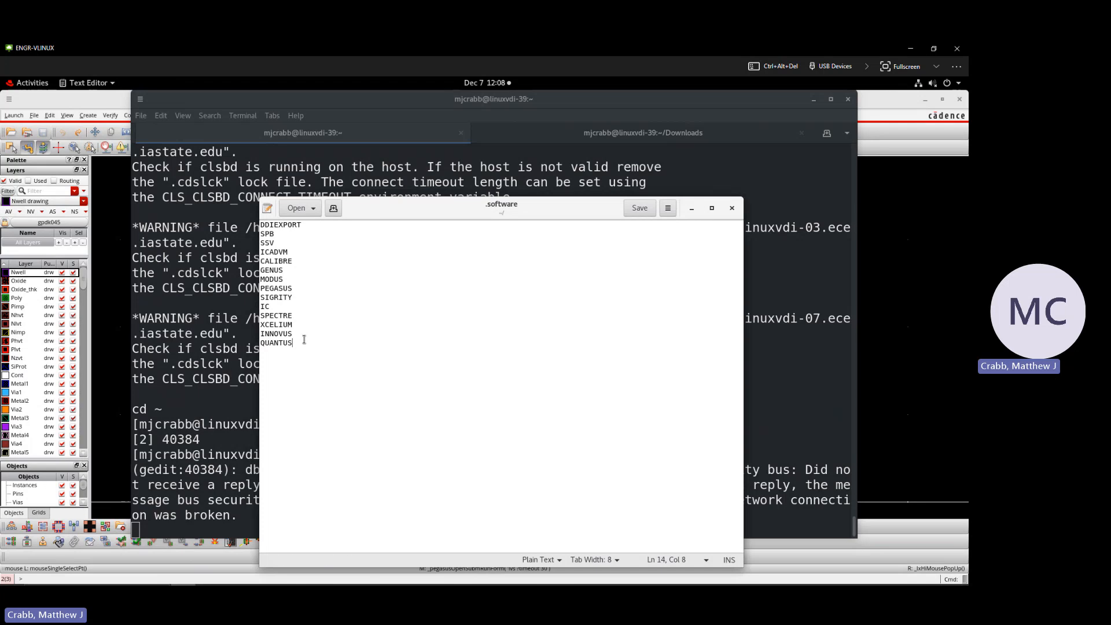
drag(306, 344, 261, 223)
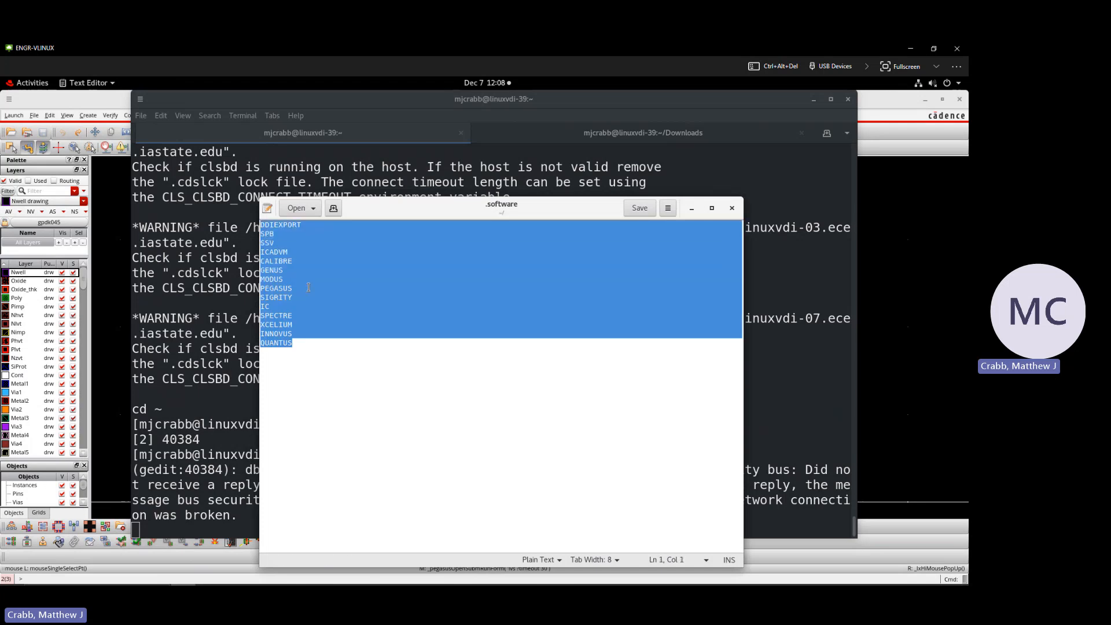
click(299, 328)
drag(293, 344, 260, 344)
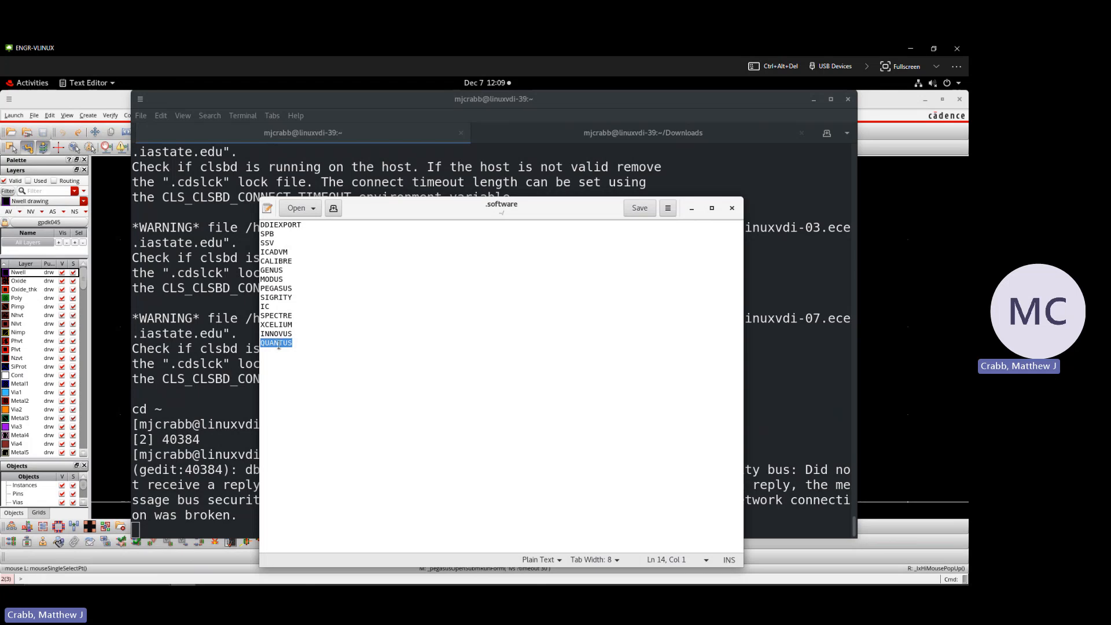
click(354, 316)
click(731, 208)
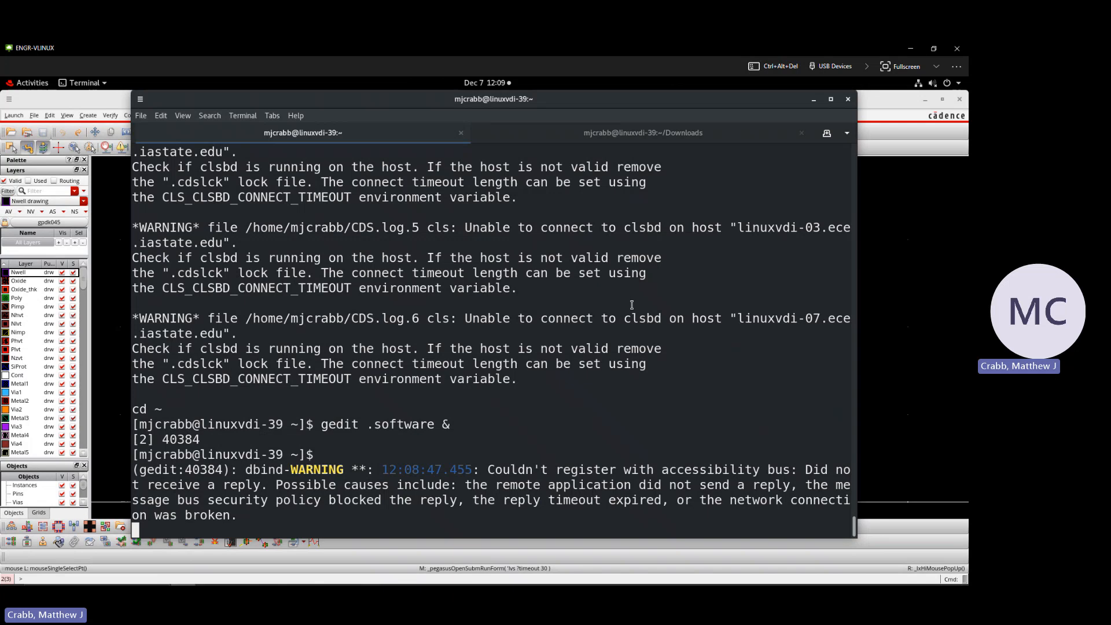
Switch to the Virtuoso layout window, open the Pegasus-based Quantus interface, and check the post_layout cell name and the svdb query directory.
click(889, 104)
click(247, 115)
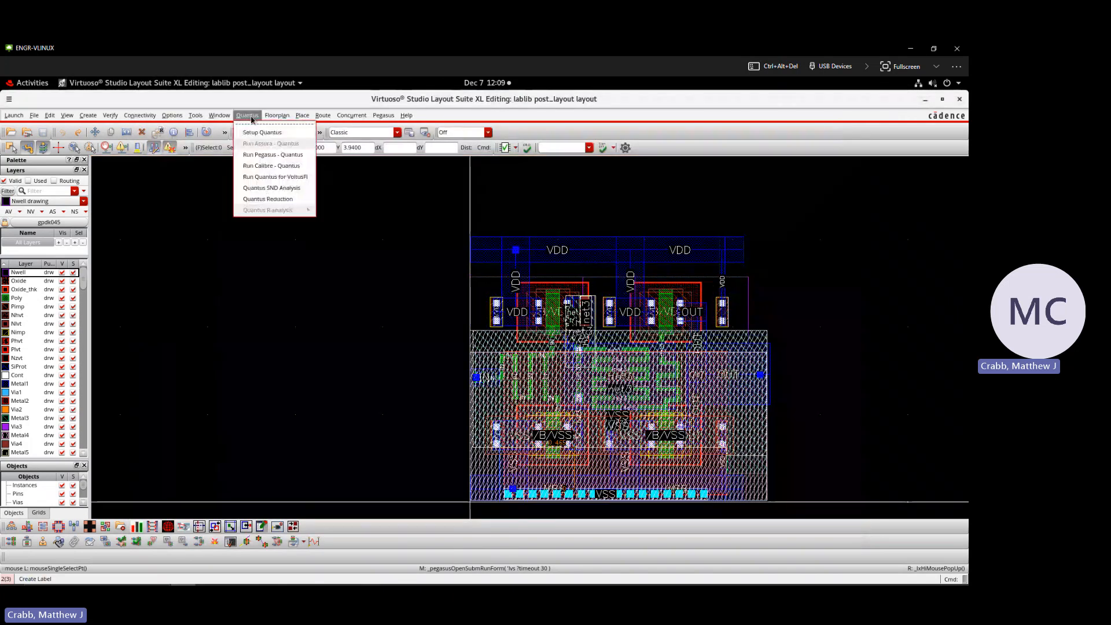
click(278, 155)
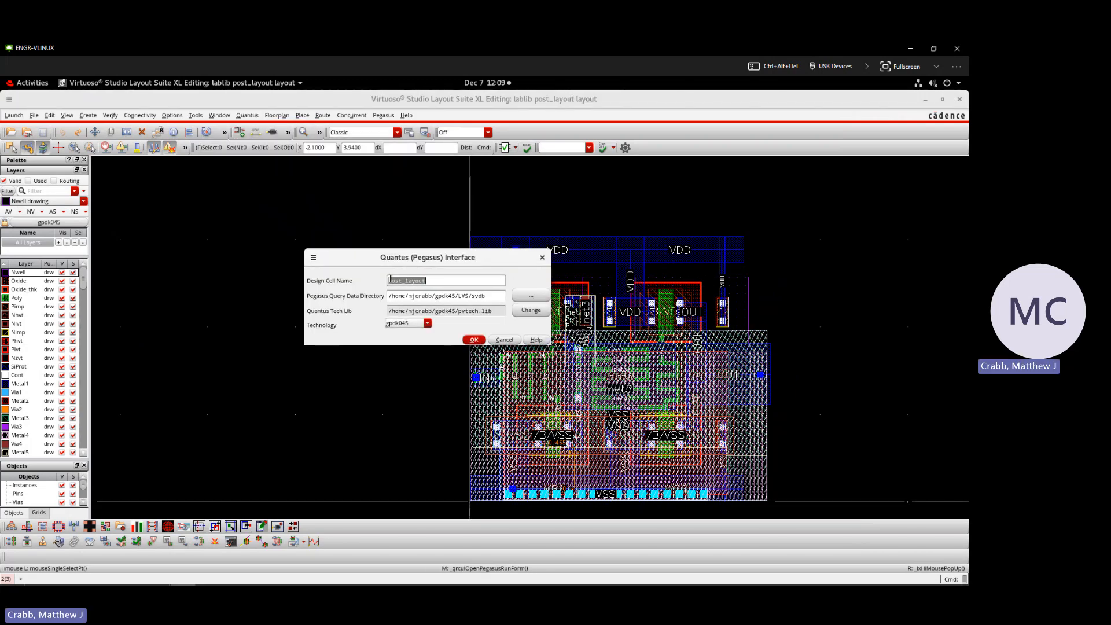
click(429, 282)
drag(386, 298, 487, 297)
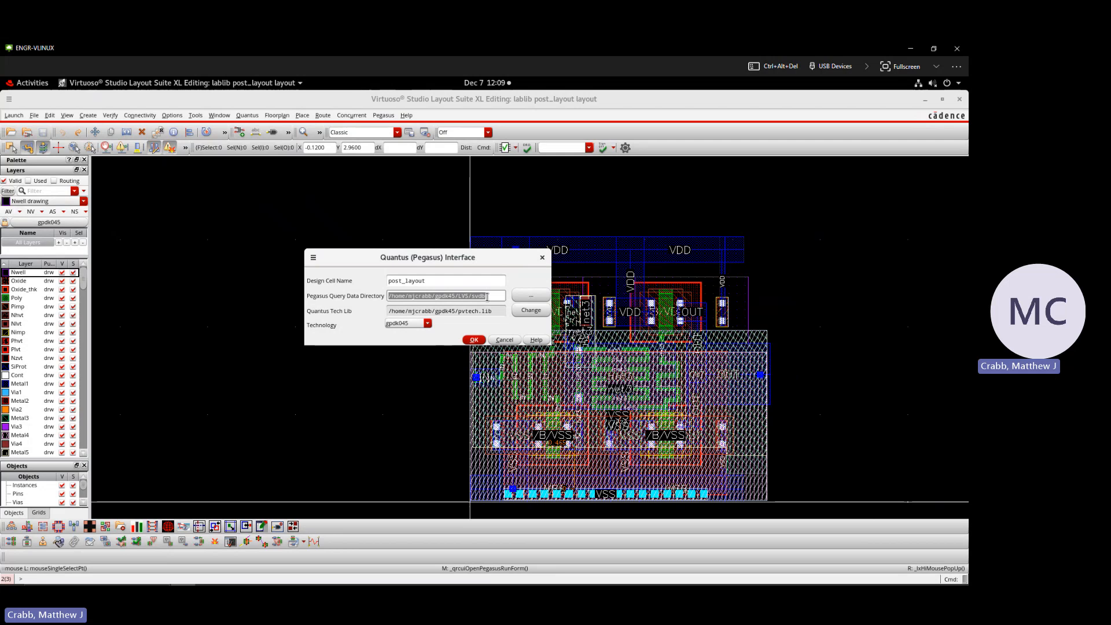
drag(436, 298, 463, 298)
drag(467, 296, 460, 297)
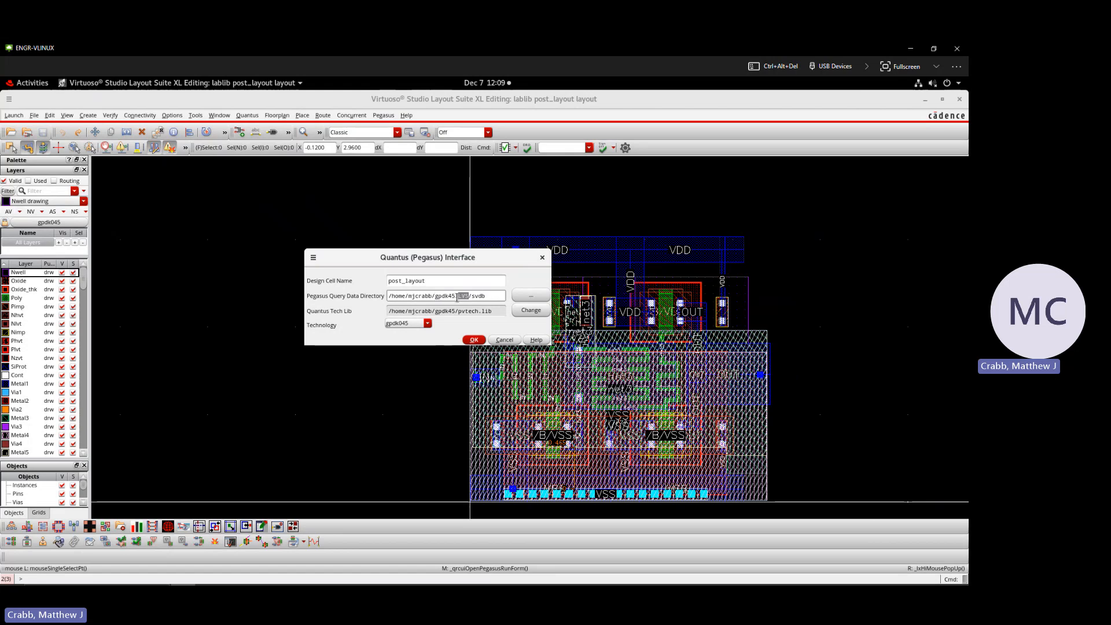
click(488, 297)
Check the pvtech.lib Quantus tech library, choose the gpdk045 technology, and accept the interface settings.
drag(388, 314, 493, 314)
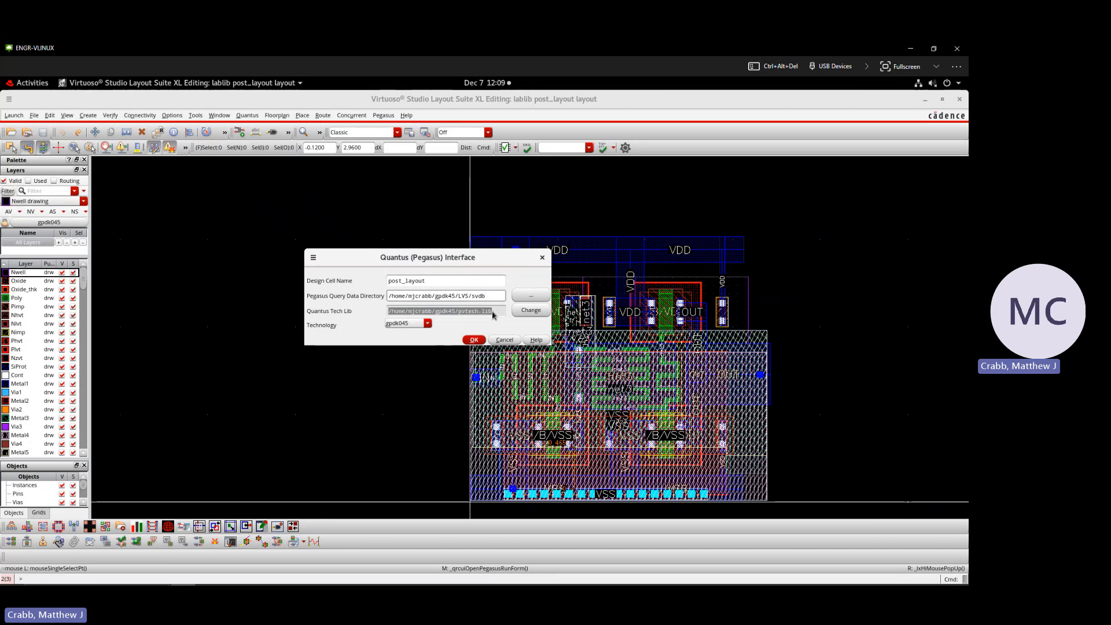
click(495, 314)
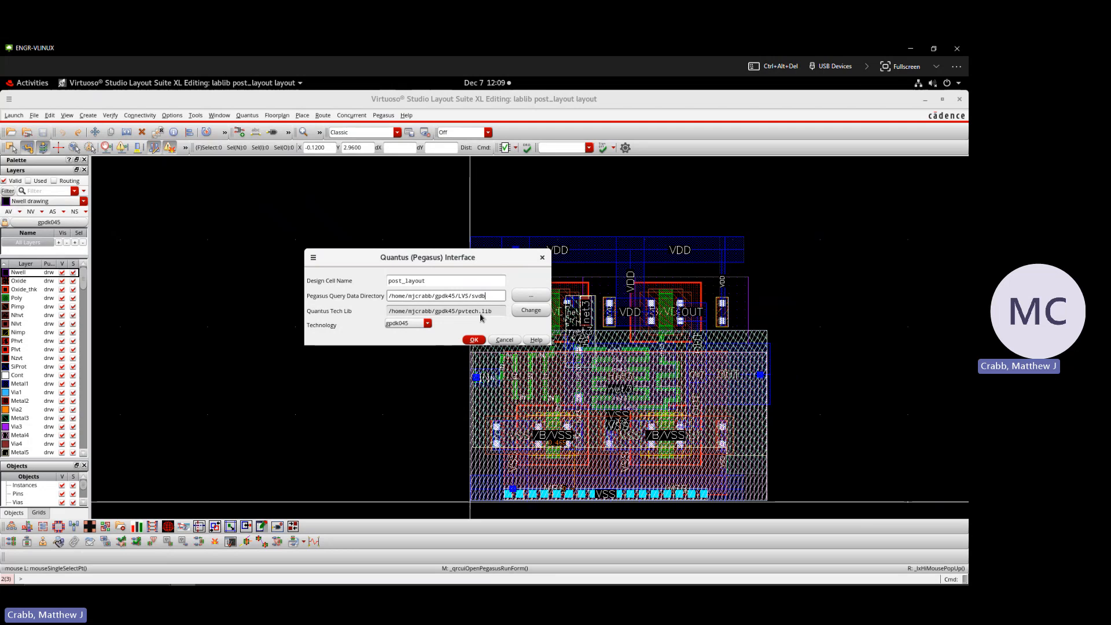
click(425, 325)
click(415, 334)
click(474, 340)
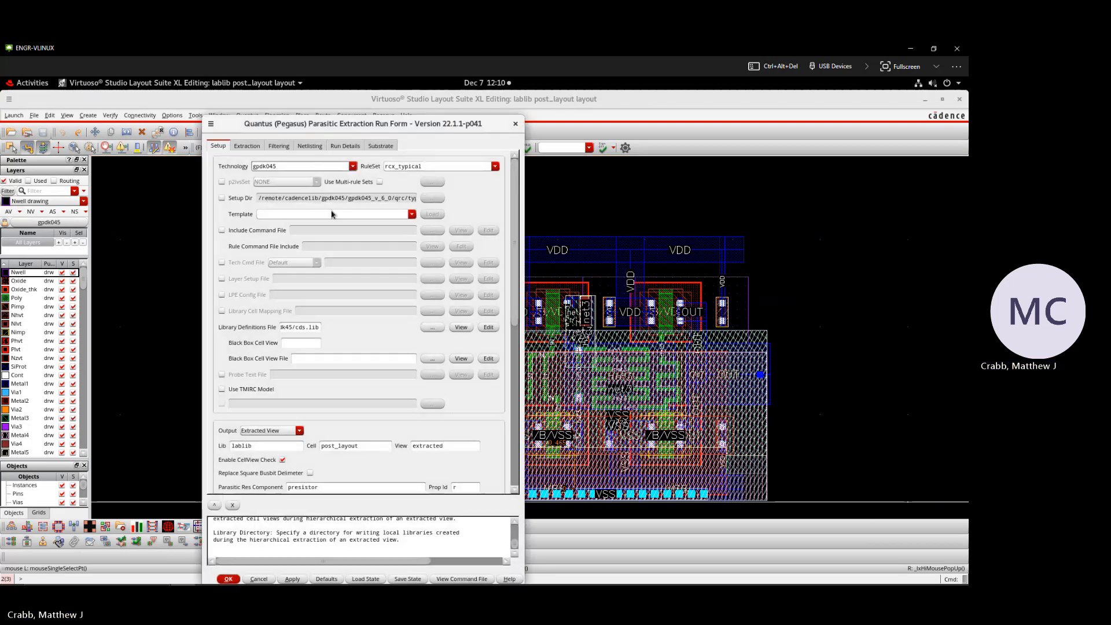
In the parasitic extraction run form, choose the gpdk045 technology with the rcx_typical rule set.
drag(363, 120, 437, 109)
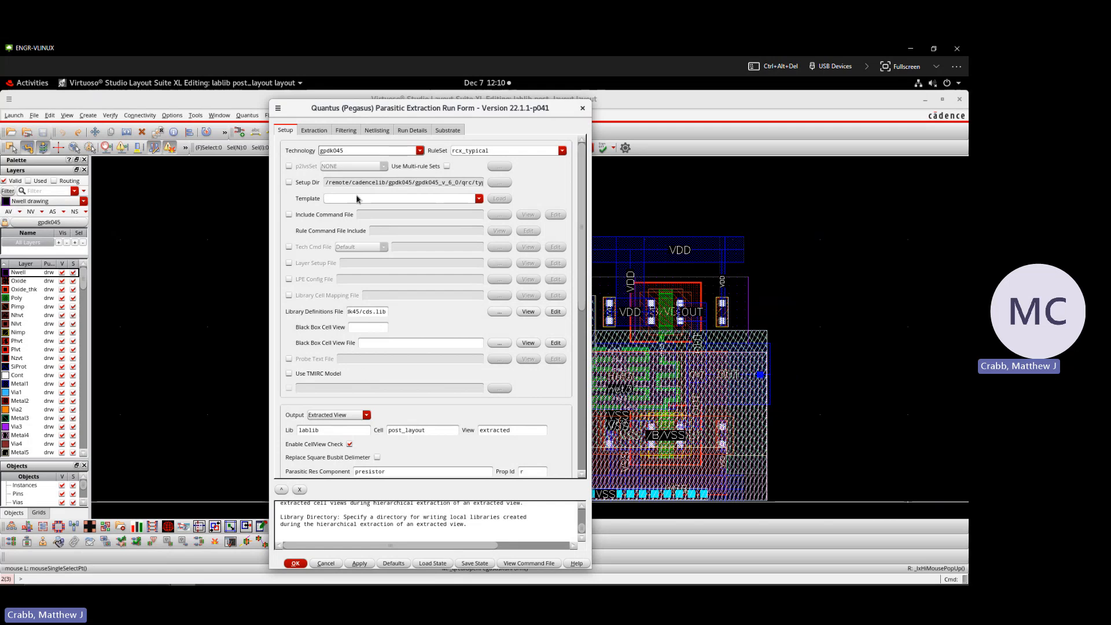
click(420, 151)
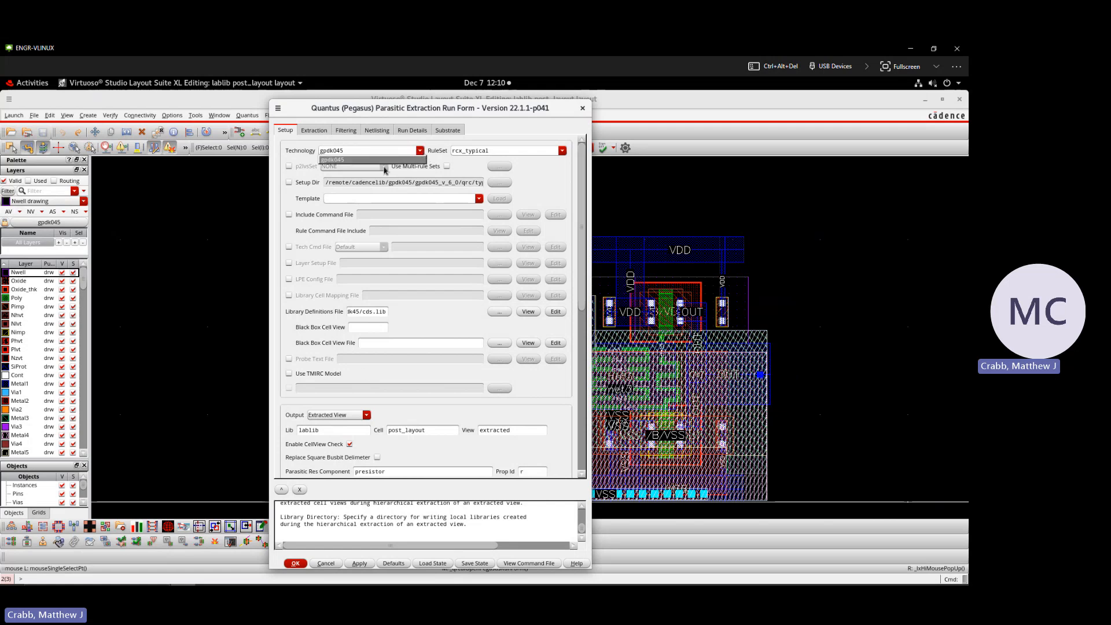
click(336, 161)
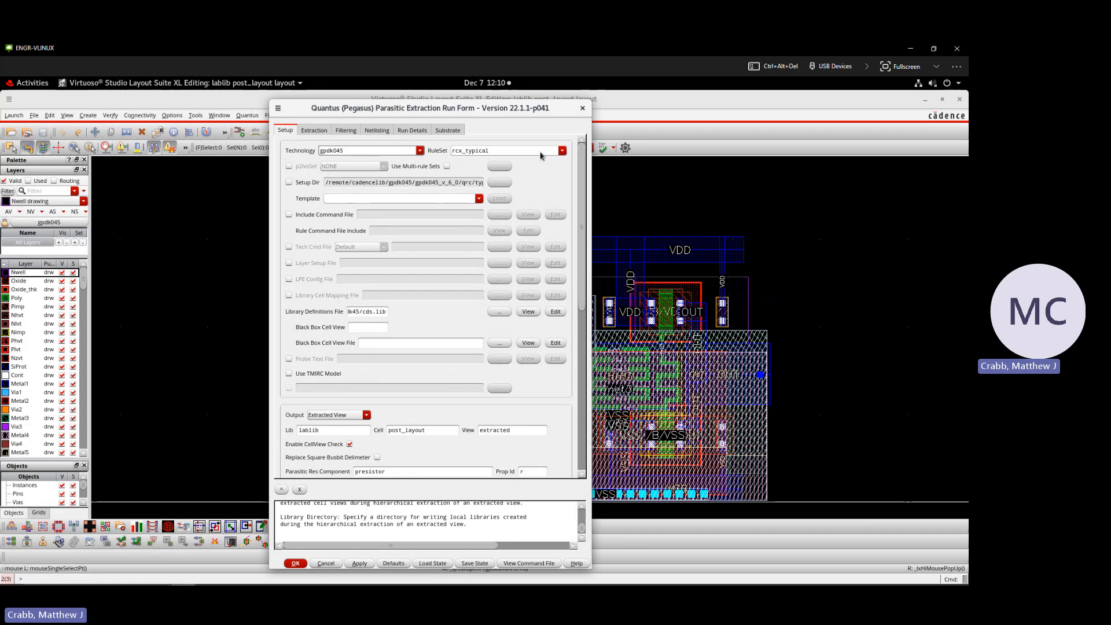
click(562, 151)
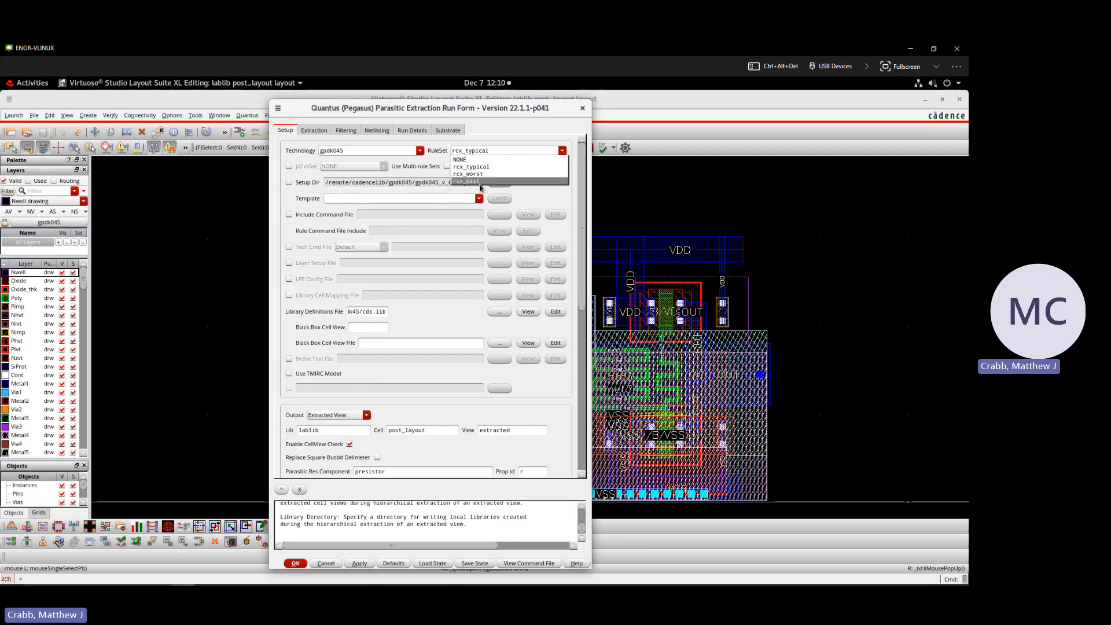
click(486, 167)
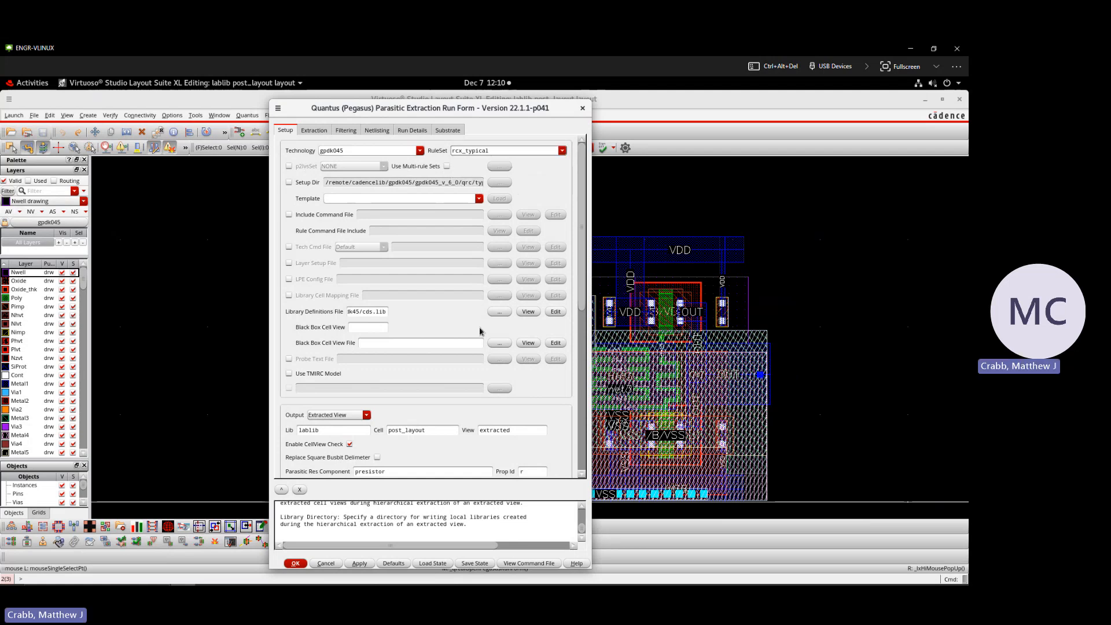
Choose Extracted View as the output and check the library lablib, cell post_layout and view name extracted.
scroll(451, 316, down, 6)
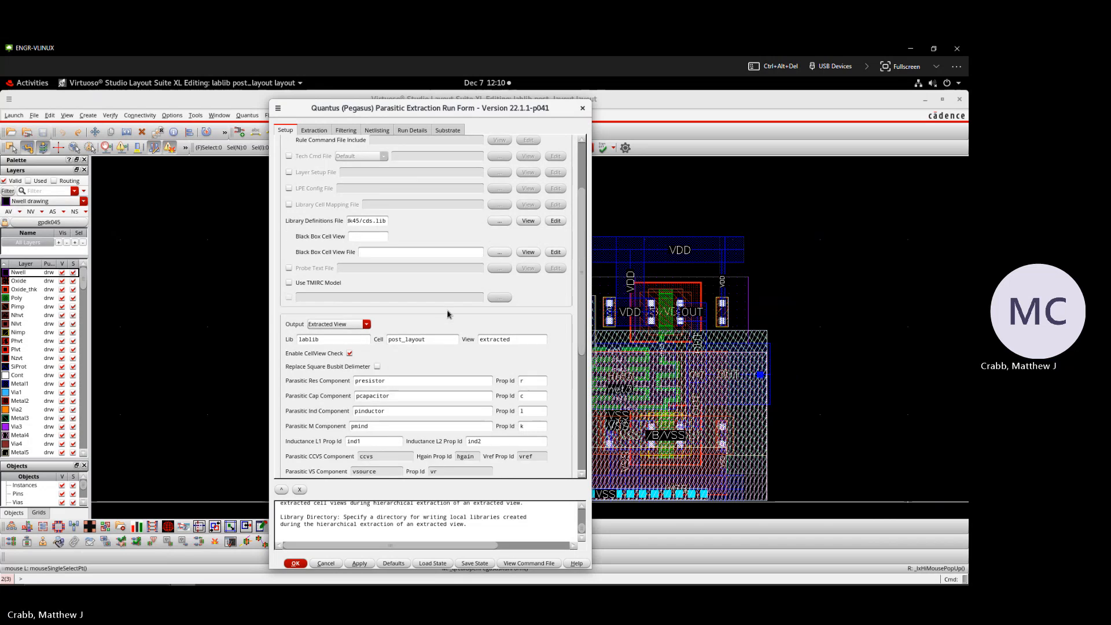
scroll(441, 309, down, 1)
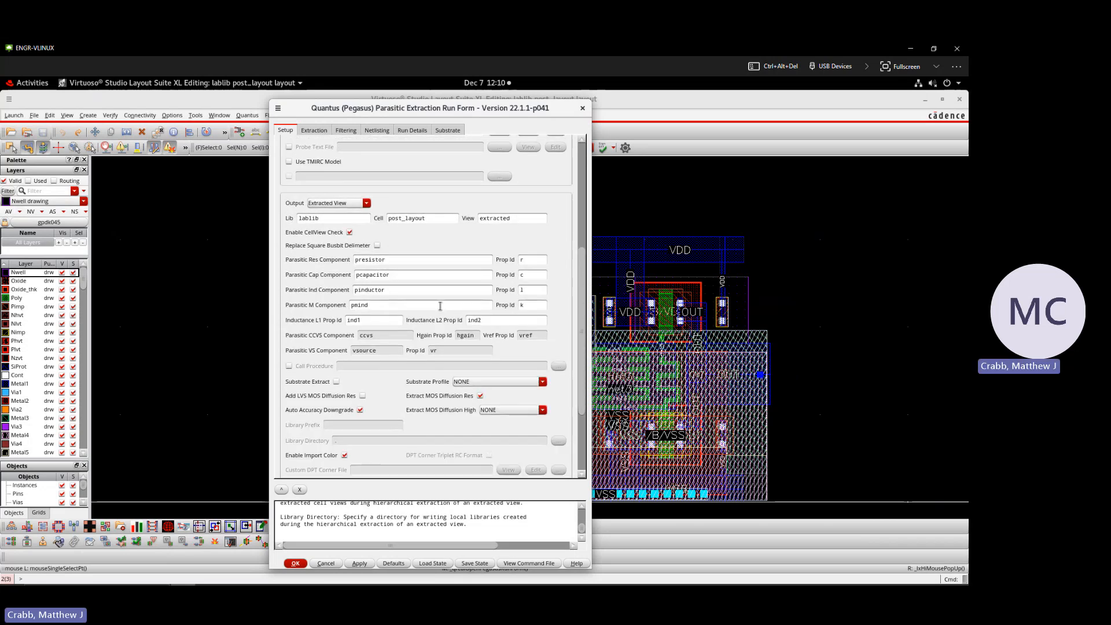
click(317, 204)
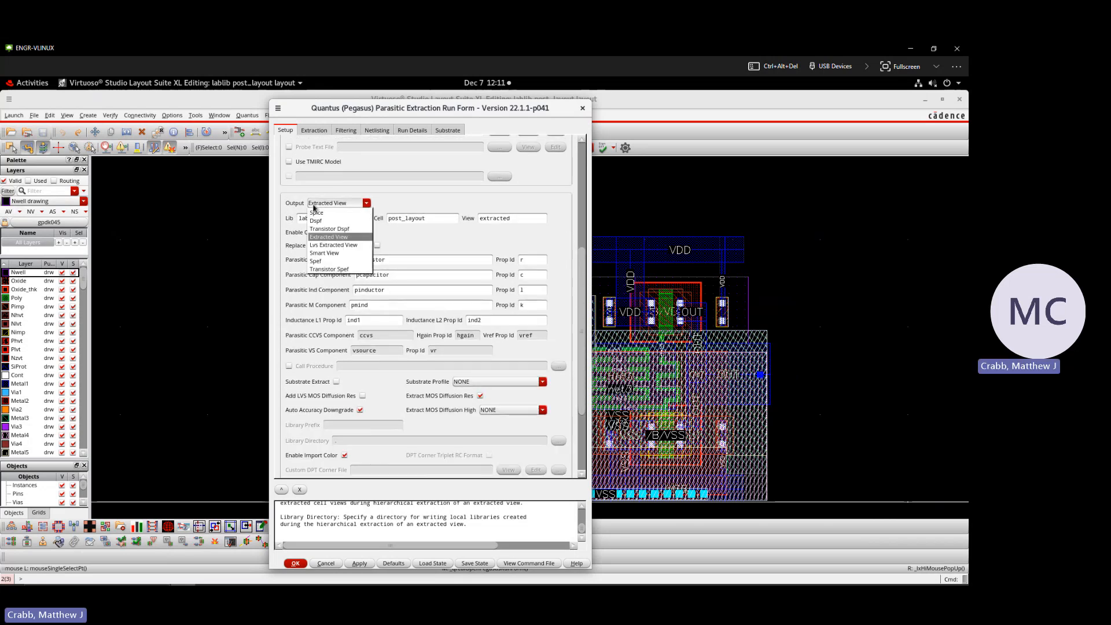
click(330, 238)
click(328, 221)
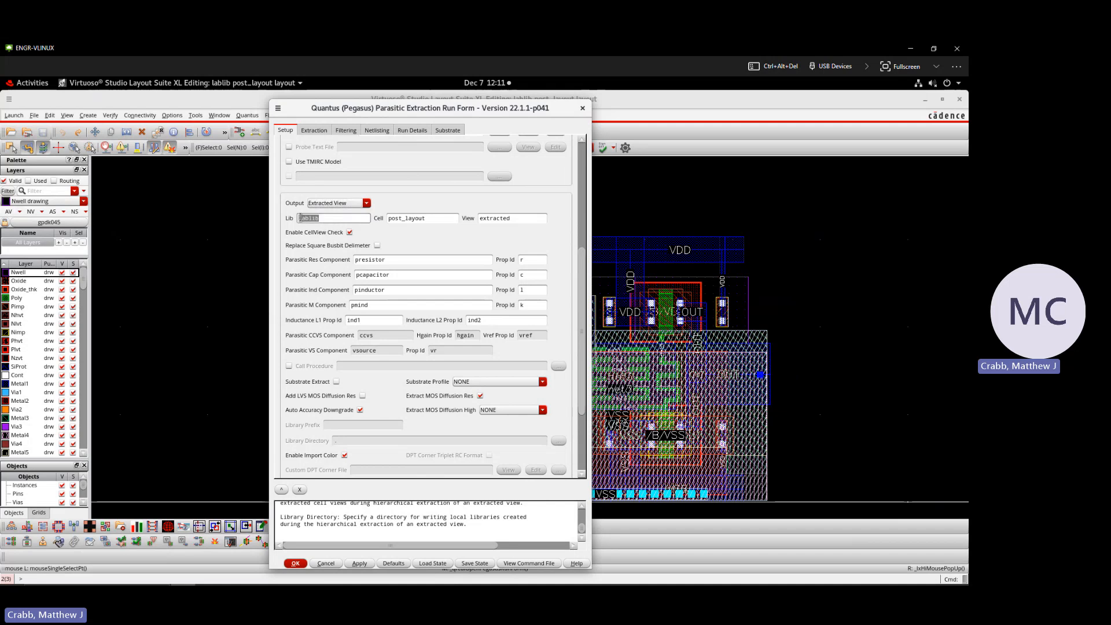
click(432, 218)
drag(432, 218, 391, 213)
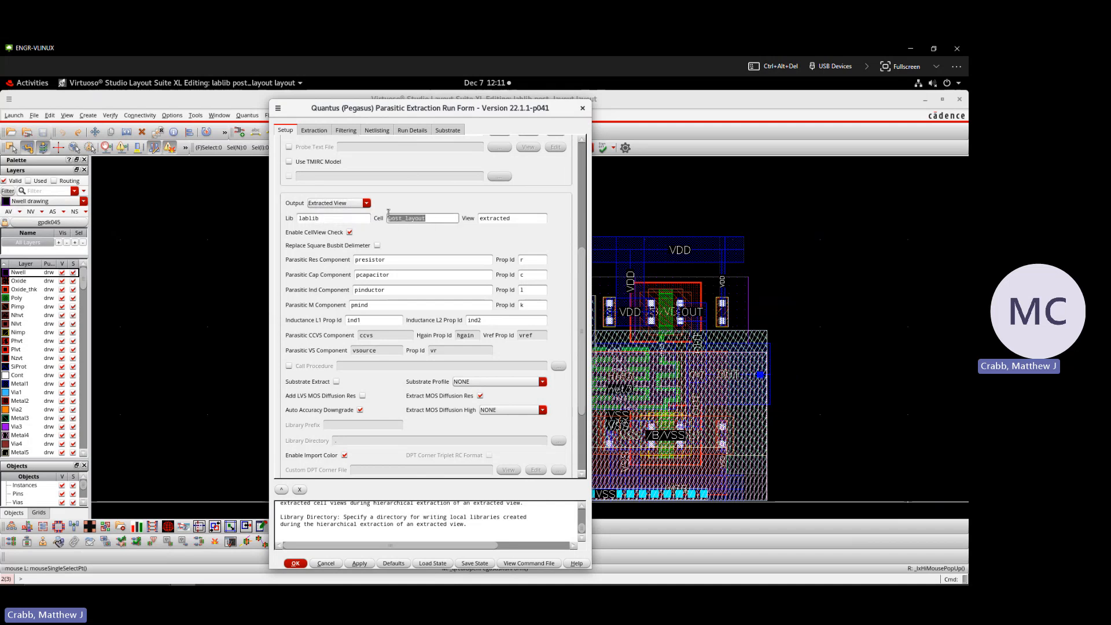
click(406, 238)
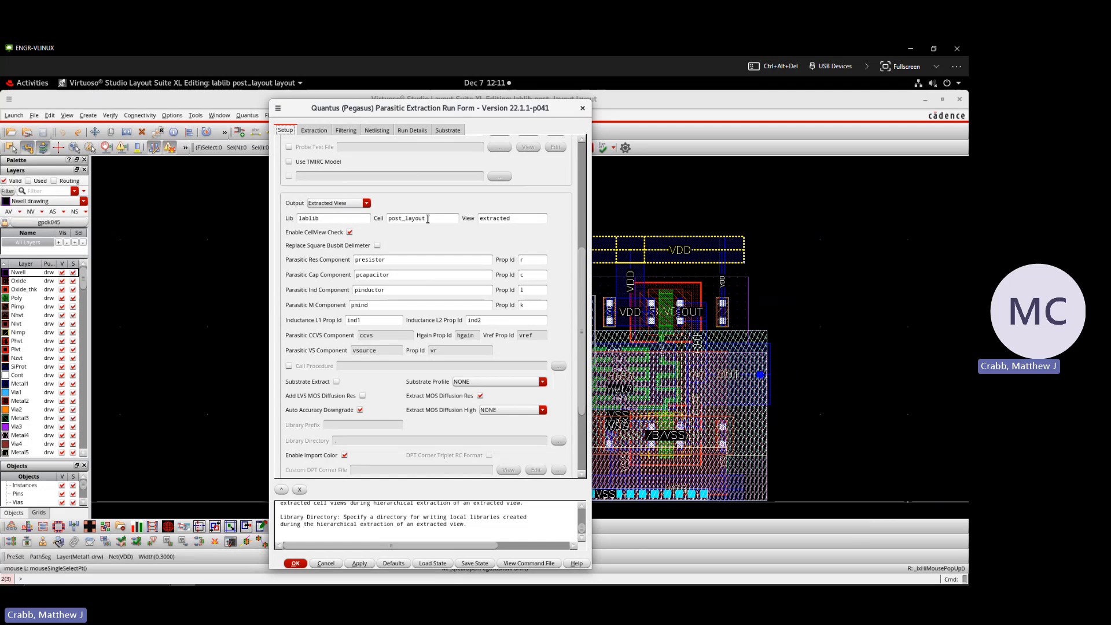
drag(520, 219, 478, 220)
click(515, 219)
click(487, 234)
Review the remaining setup options of the extraction form, including Extract MOS Diffusion Res.
click(440, 397)
click(430, 399)
scroll(463, 399, down, 5)
scroll(458, 393, up, 3)
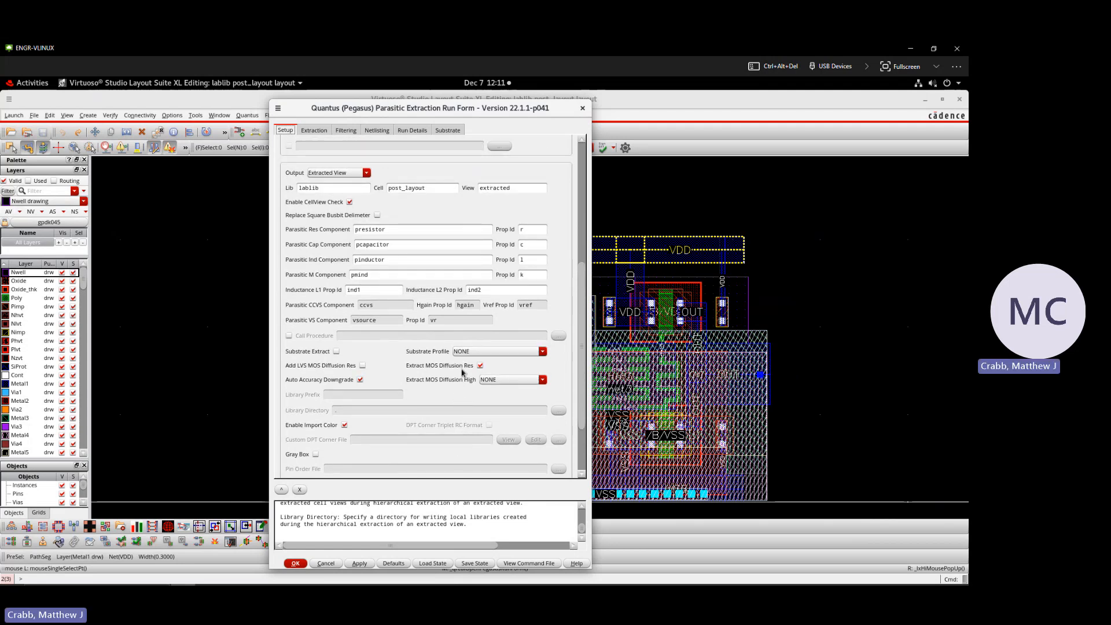
scroll(462, 372, down, 4)
scroll(461, 372, up, 6)
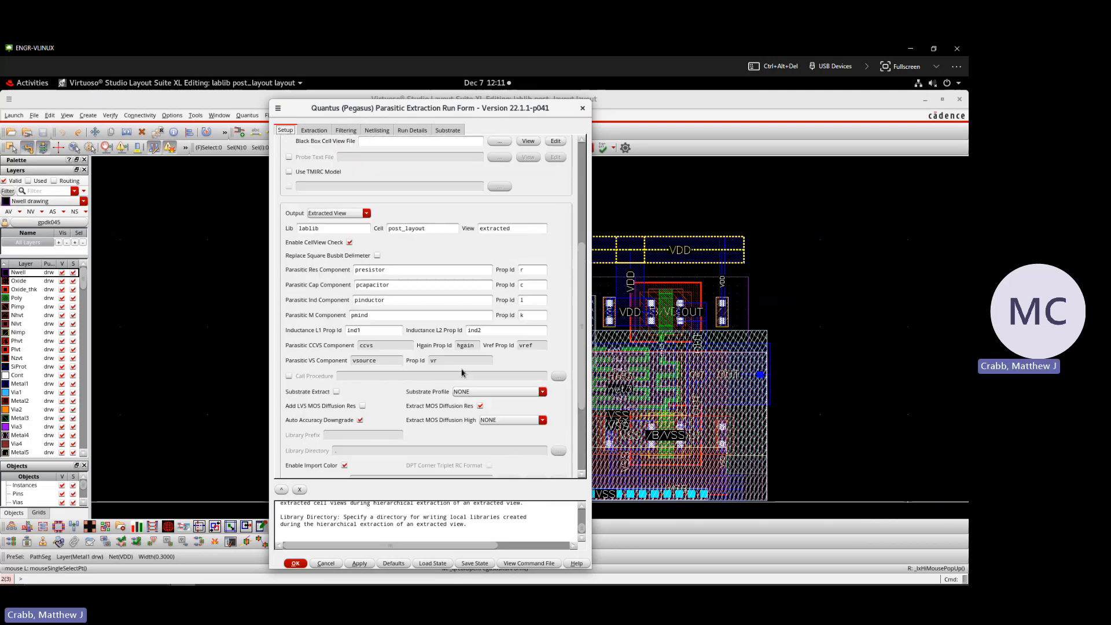
scroll(467, 327, up, 8)
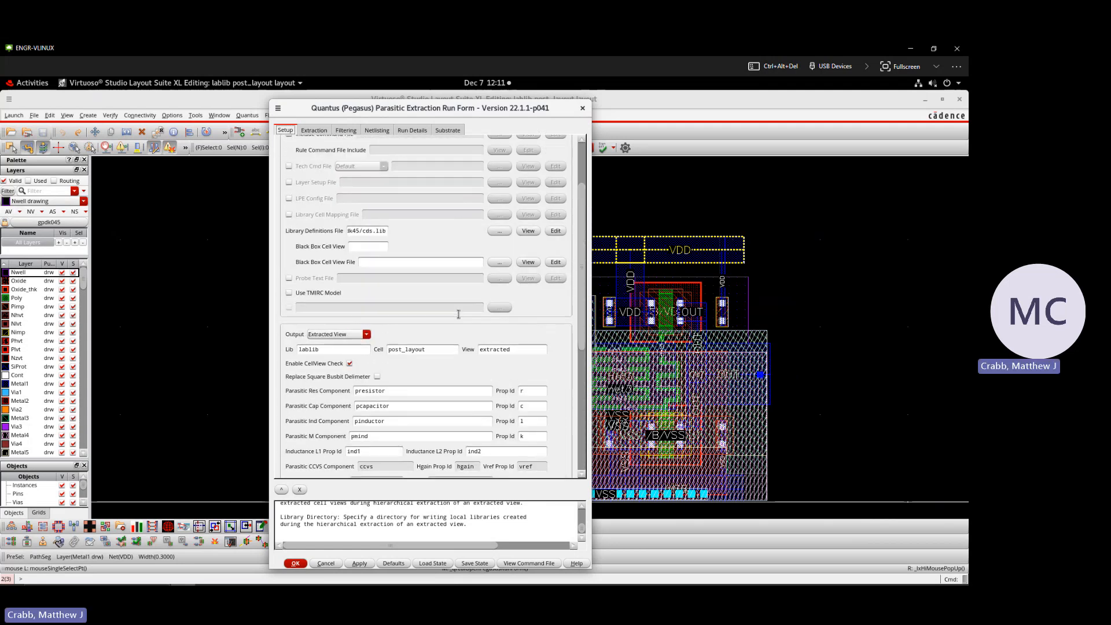
Set the extraction type to RC in the extraction settings.
click(320, 131)
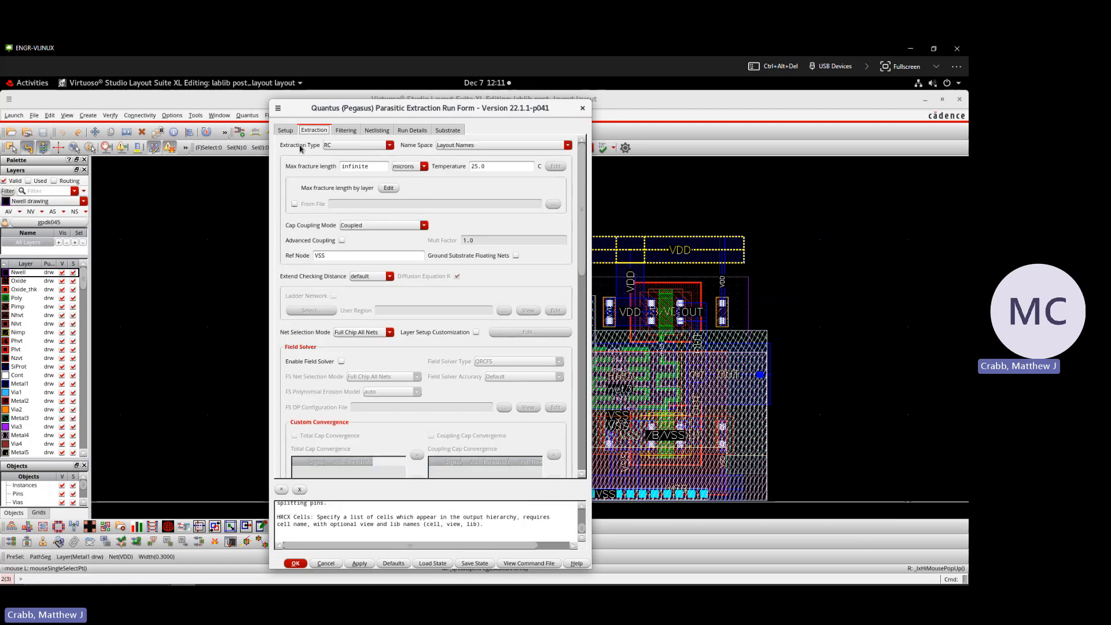
click(327, 146)
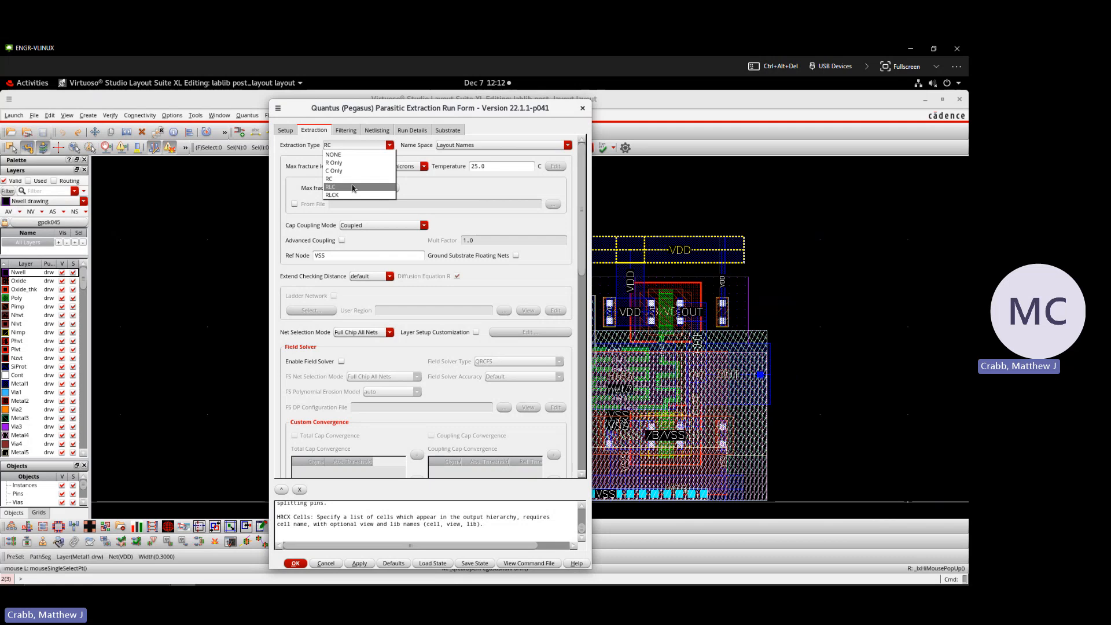
click(334, 179)
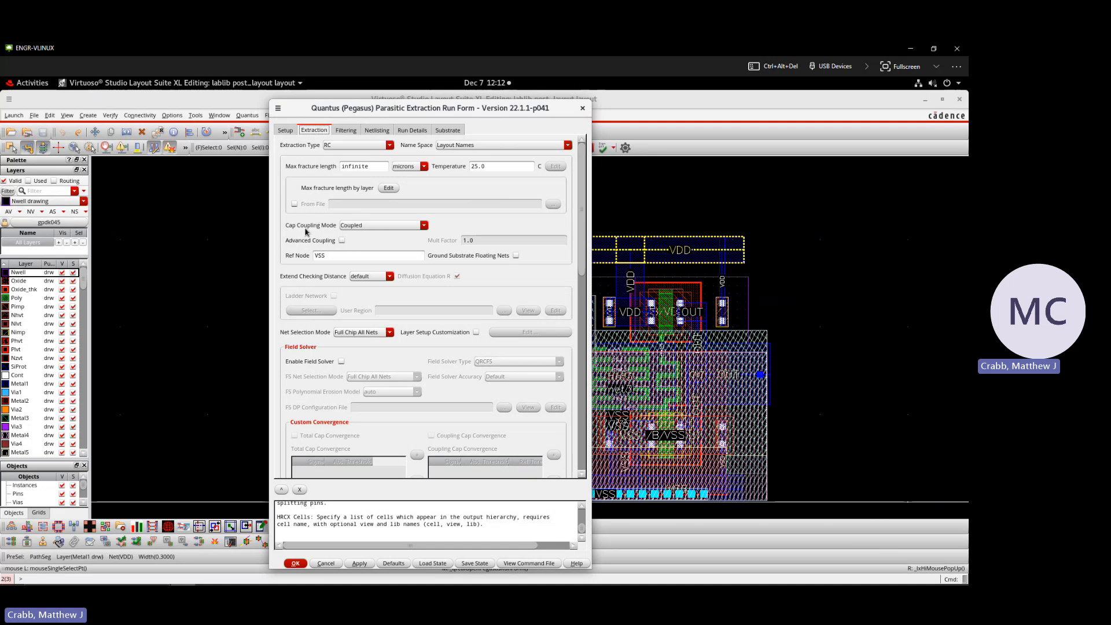
Review the Coupled cap coupling mode and compare the reference node VSS with the ground net in the layout.
click(346, 229)
click(347, 243)
double_click(321, 256)
drag(364, 117, 288, 119)
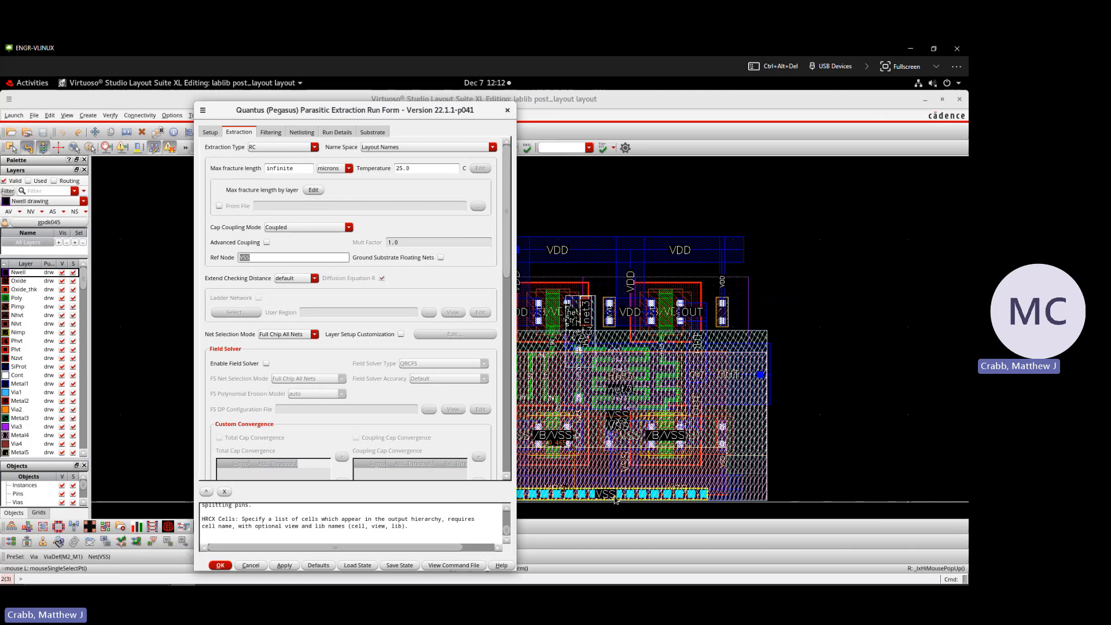
click(251, 258)
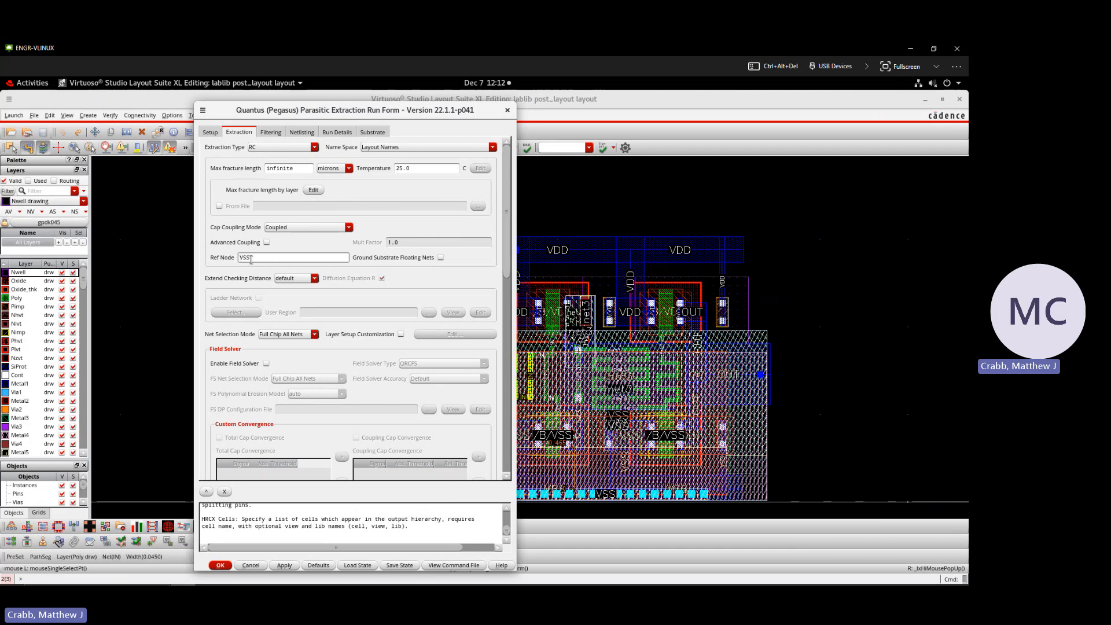
Choose Full Chip All Nets as the net selection mode and look over the remaining extraction options.
scroll(258, 270, down, 1)
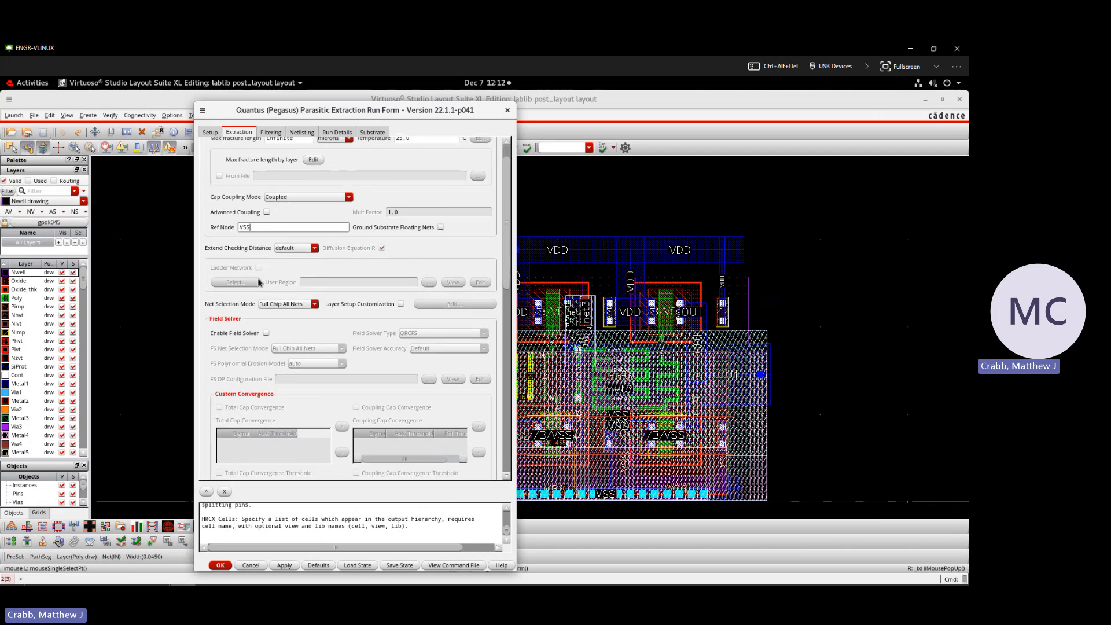
click(276, 305)
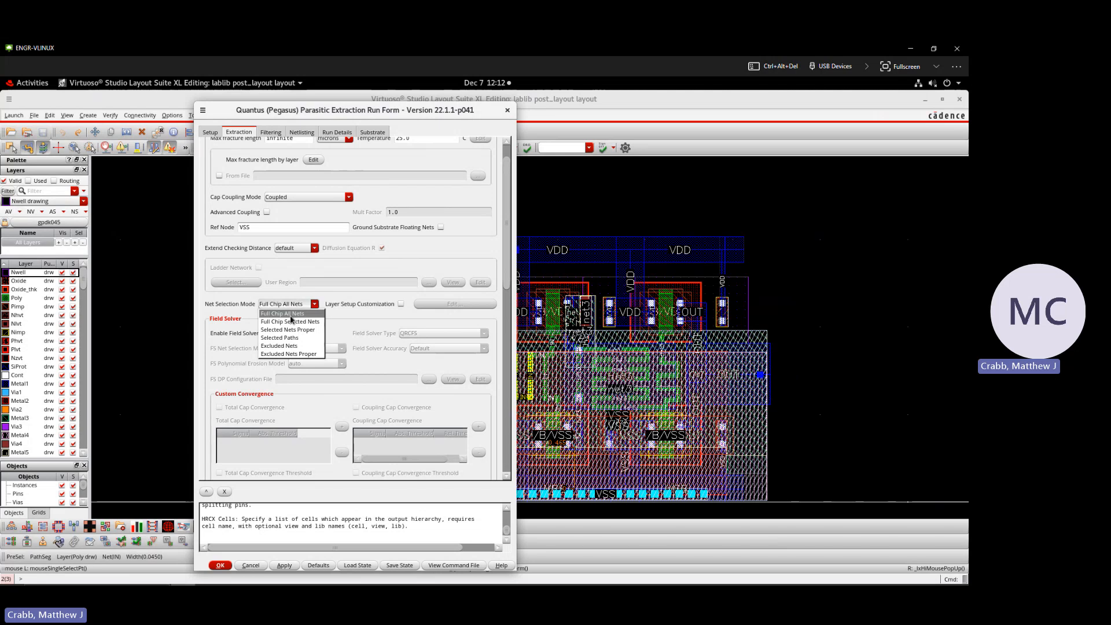
click(291, 315)
scroll(290, 317, down, 2)
scroll(290, 317, up, 3)
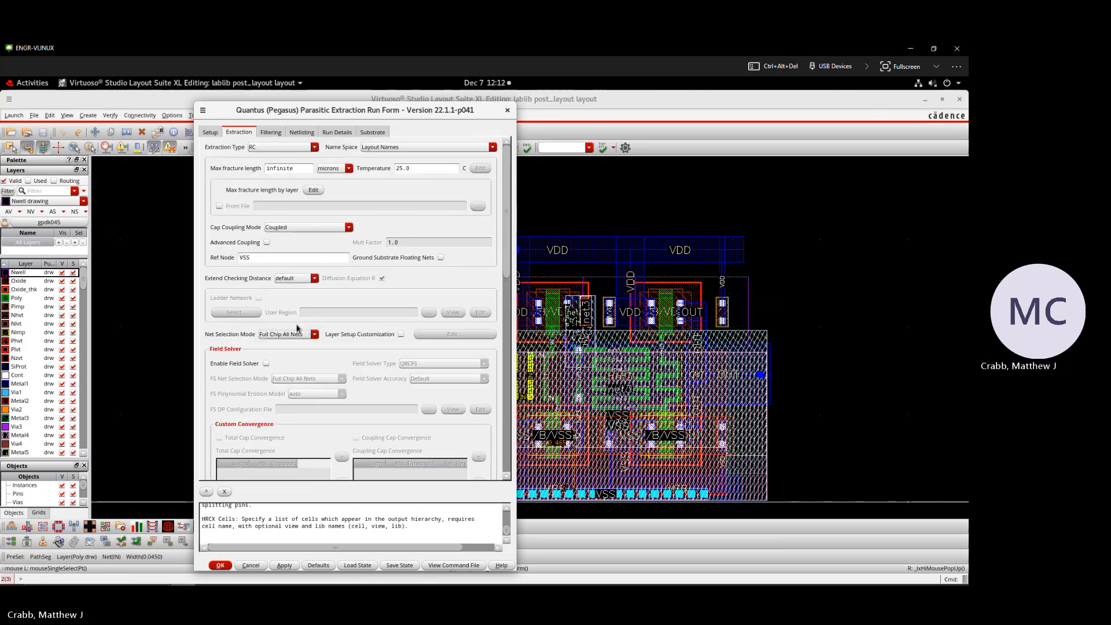
Review the filtering and netlisting options, then check the run directory and log file path in the run details.
click(269, 132)
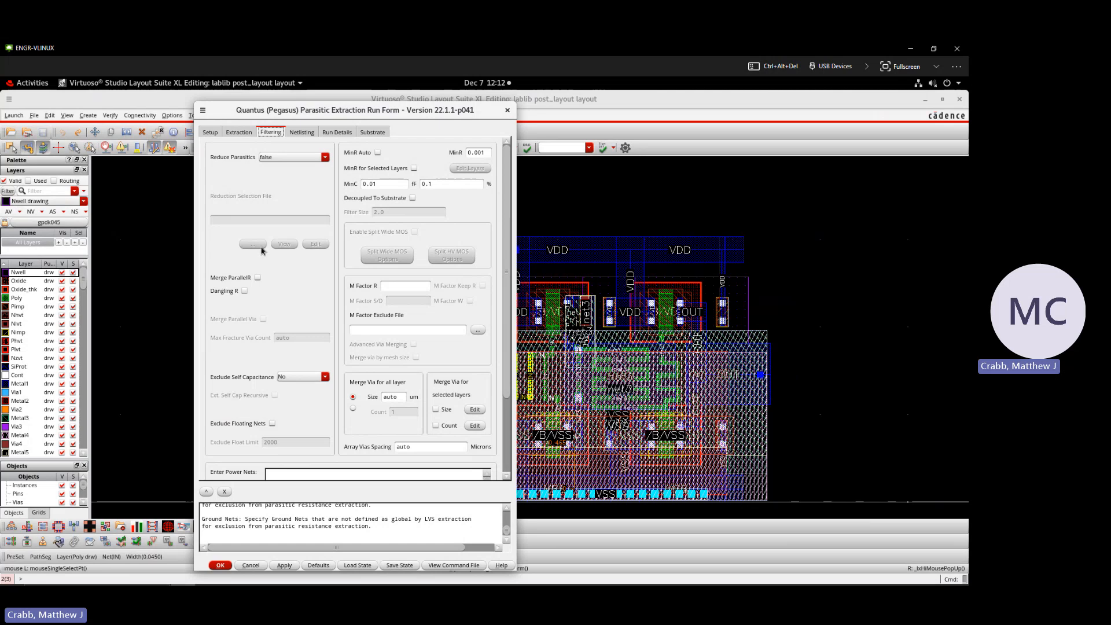
click(309, 133)
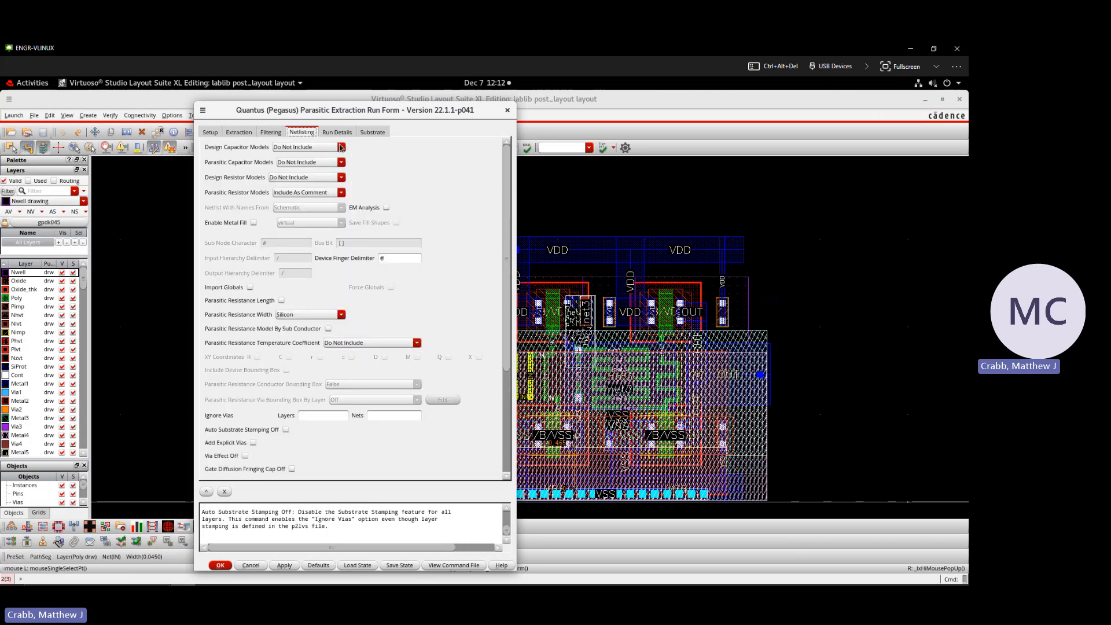
click(332, 135)
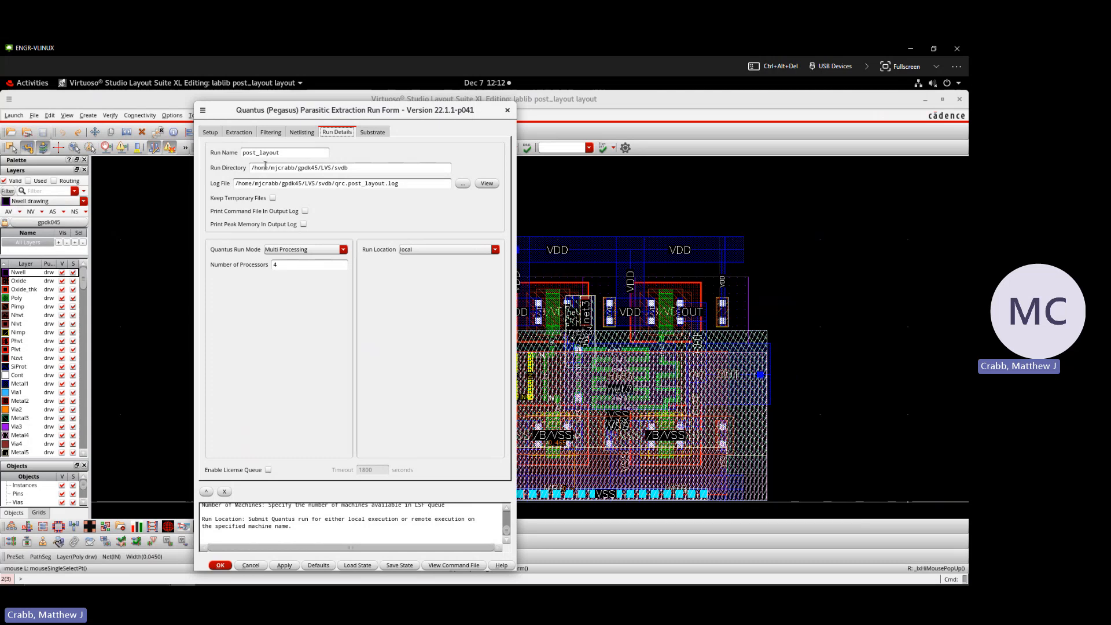
drag(253, 168, 234, 183)
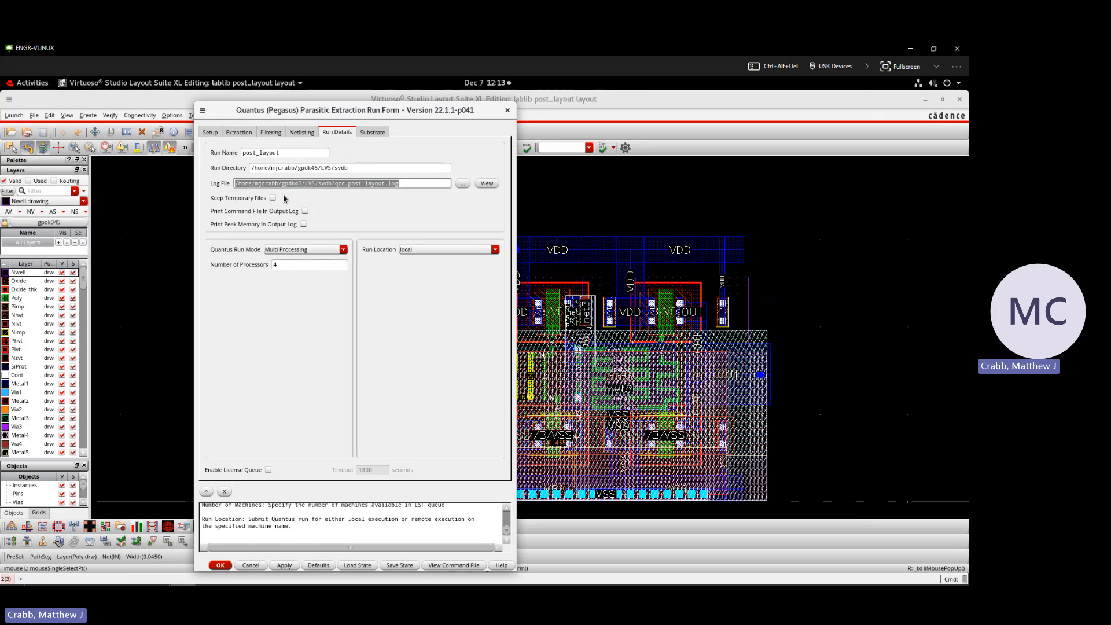
click(343, 199)
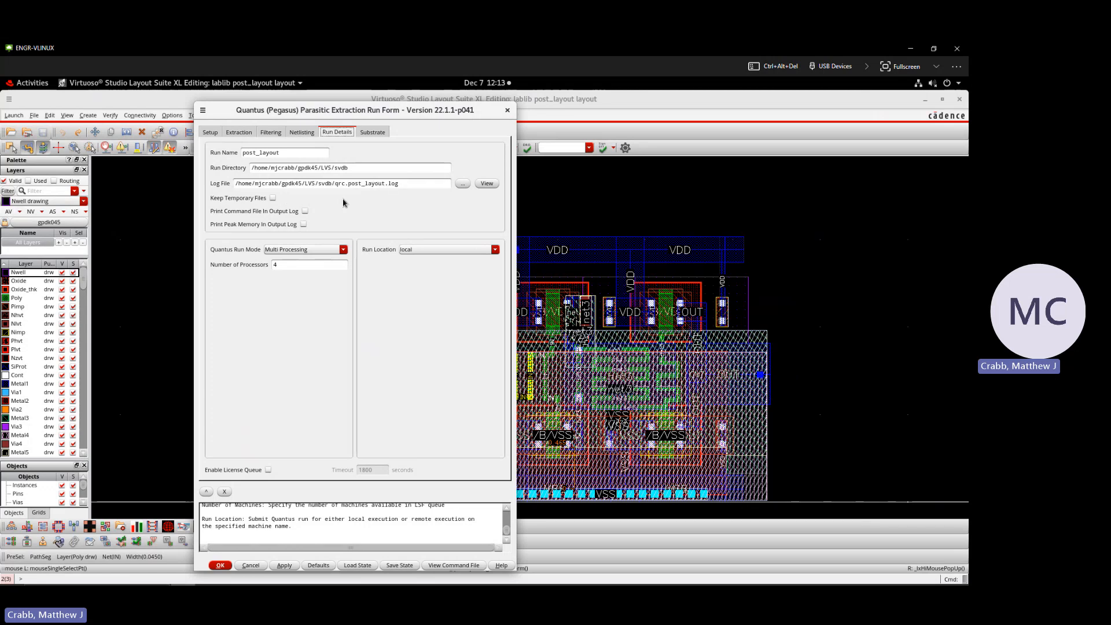
Check the Multi Processing run mode choice and the number of processors for the Quantus run.
click(210, 133)
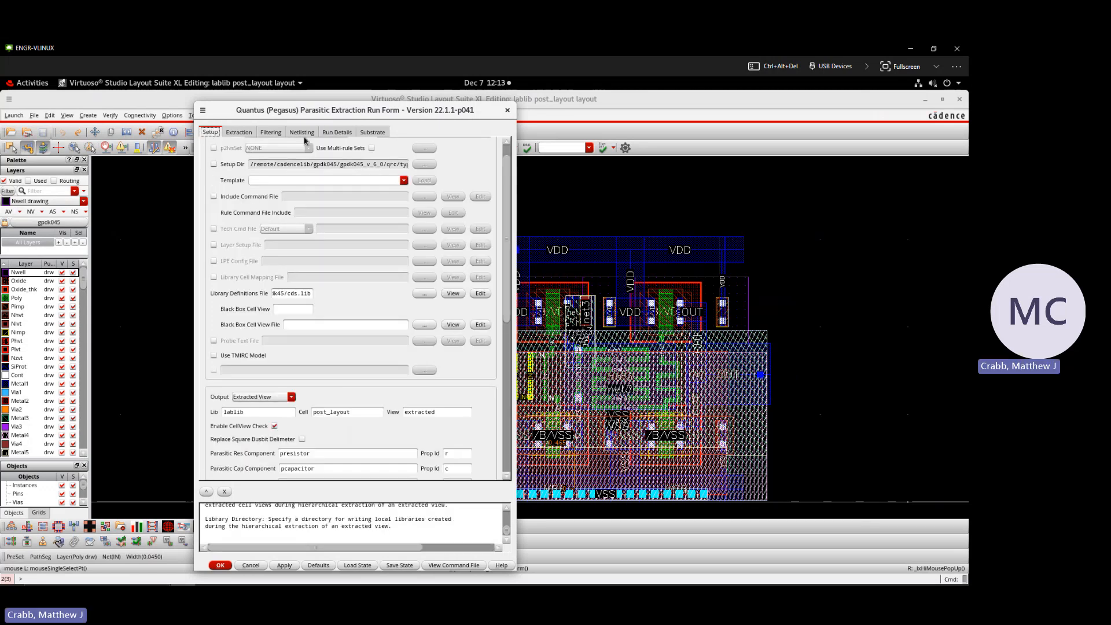
click(349, 134)
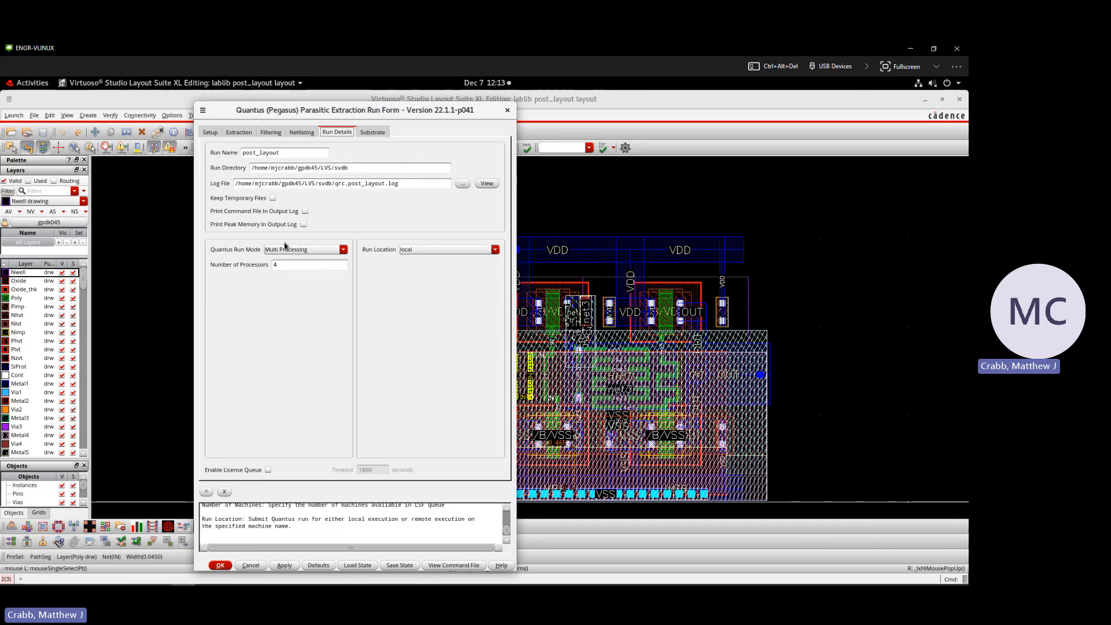
click(286, 249)
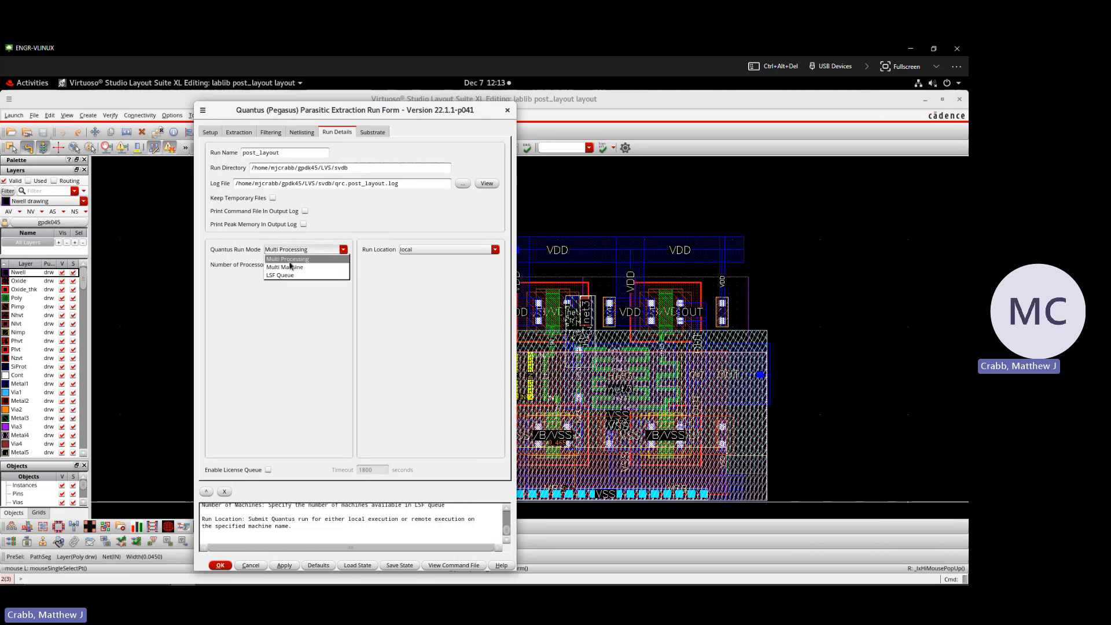
click(289, 259)
double_click(287, 268)
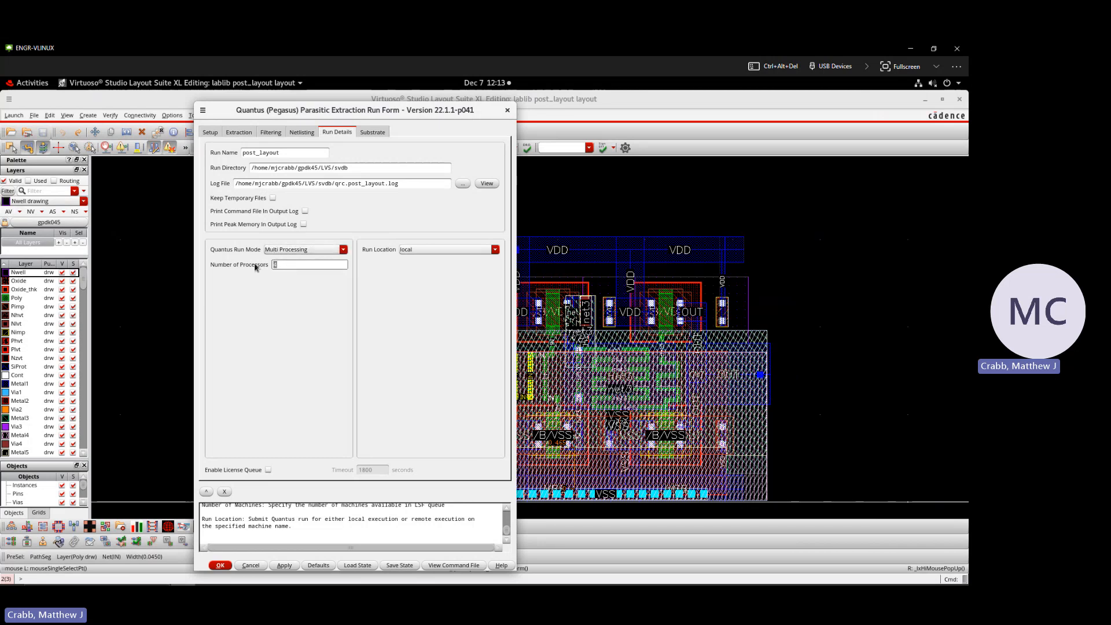
drag(284, 264, 266, 266)
click(266, 268)
Run the Quantus extraction, overwriting the existing post_layout data, and move the progress form closer to the layout.
click(212, 133)
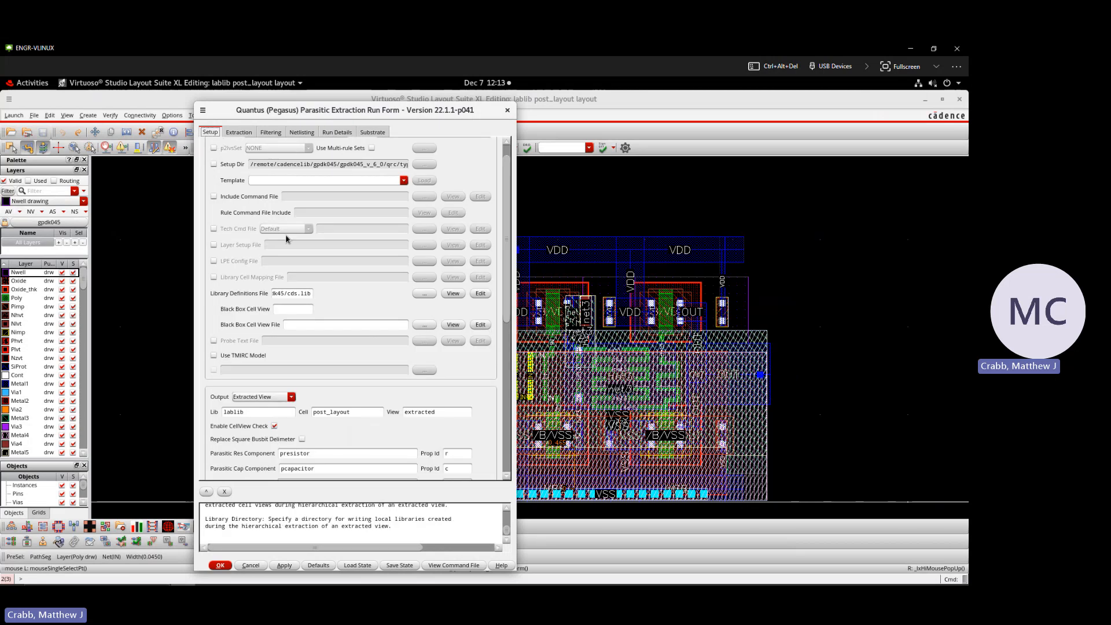
click(227, 567)
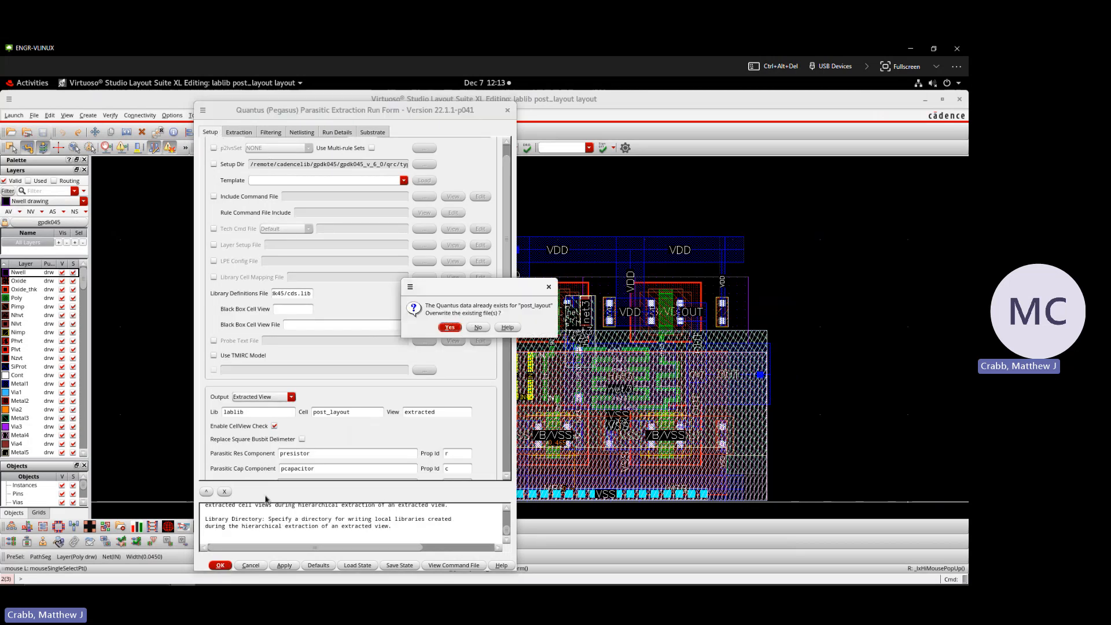
click(450, 327)
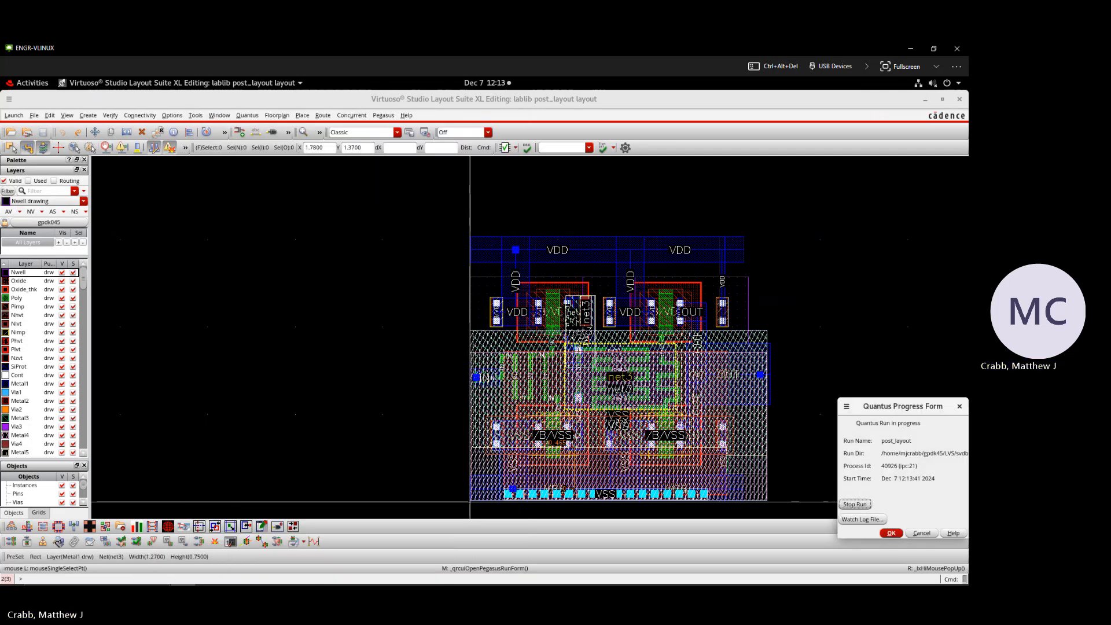
drag(900, 406, 804, 296)
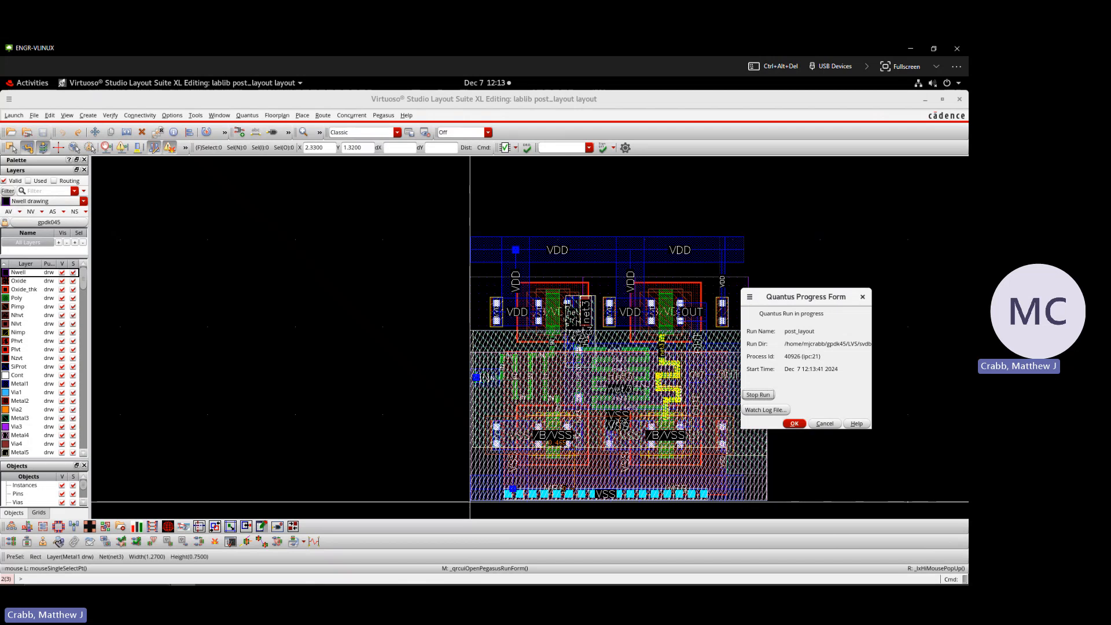
Examine the transistors, the net3 routing and the overlapping metal shapes in the layout where parasitics arise.
scroll(627, 380, up, 1)
scroll(613, 375, down, 1)
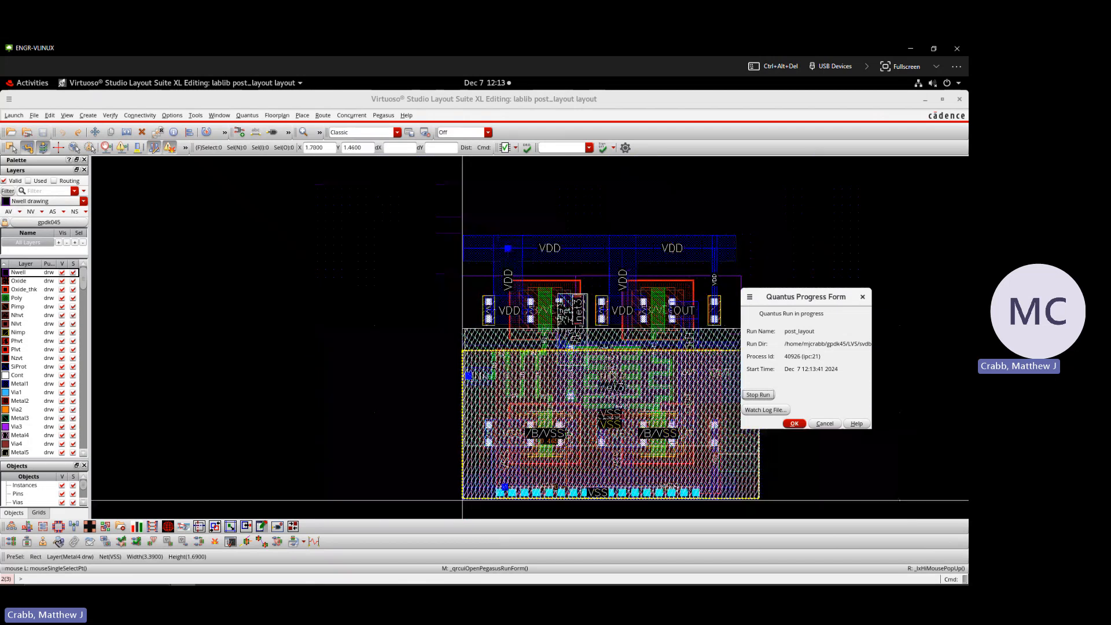
scroll(551, 311, up, 2)
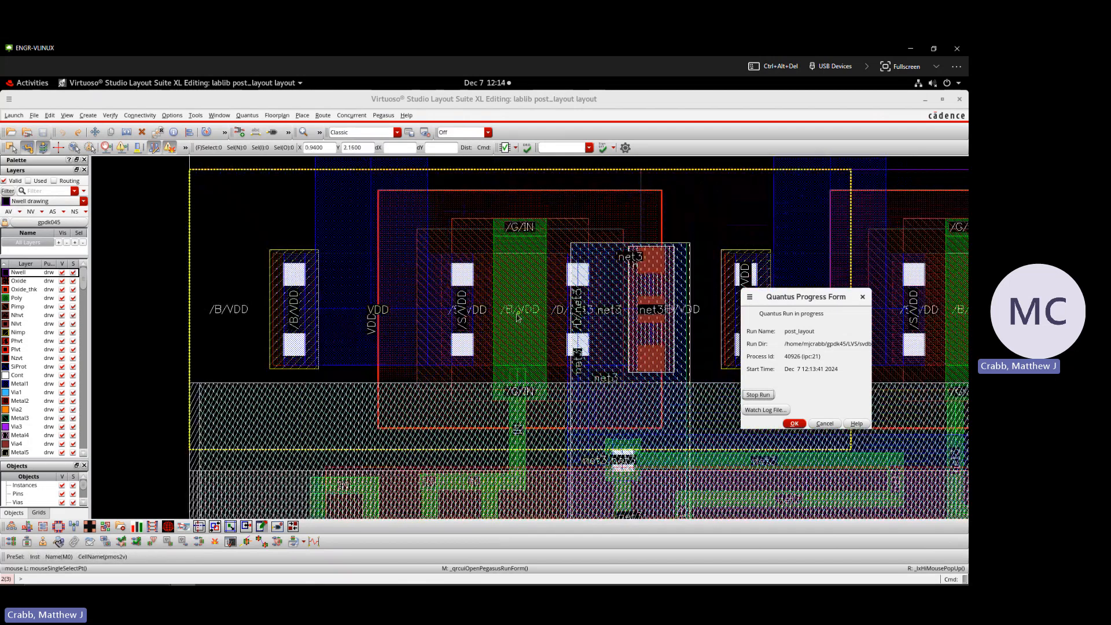
scroll(516, 317, down, 1)
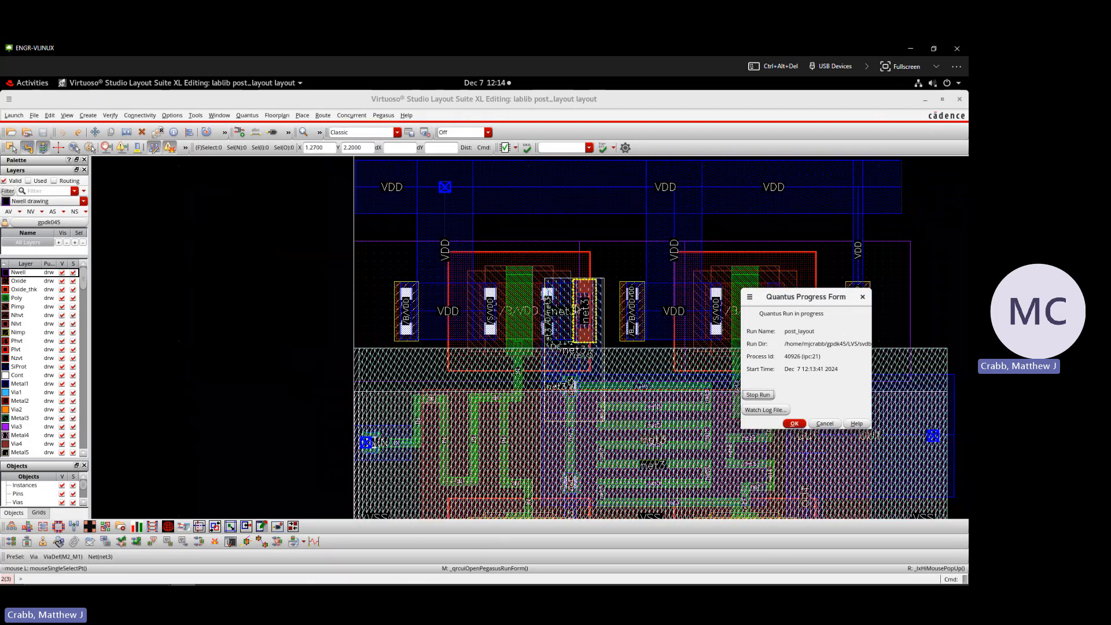
scroll(575, 310, down, 1)
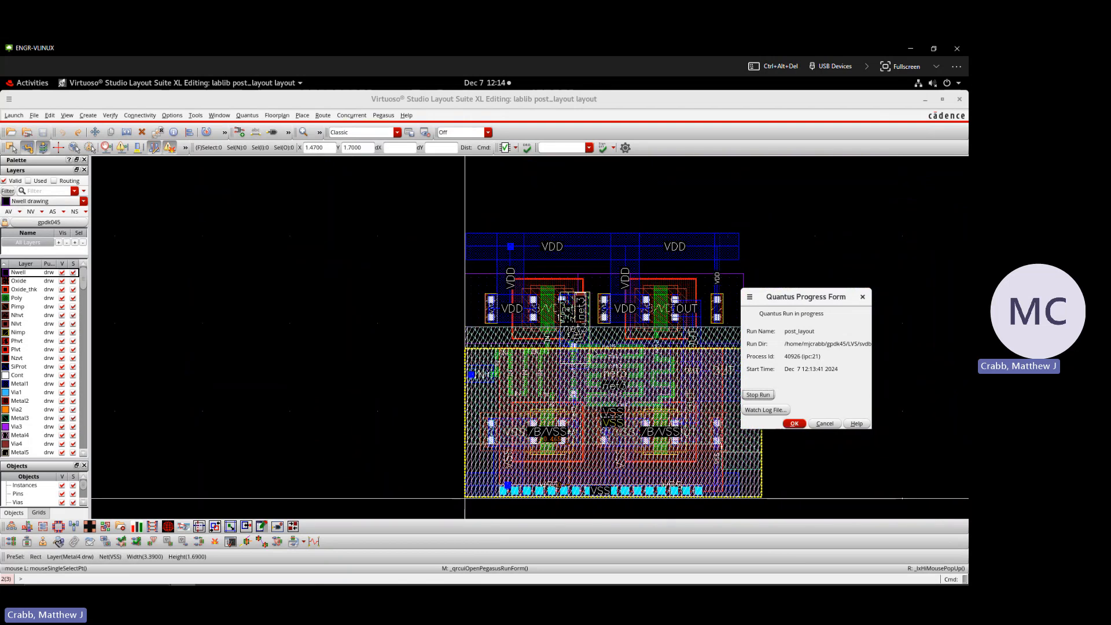
drag(479, 267, 269, 249)
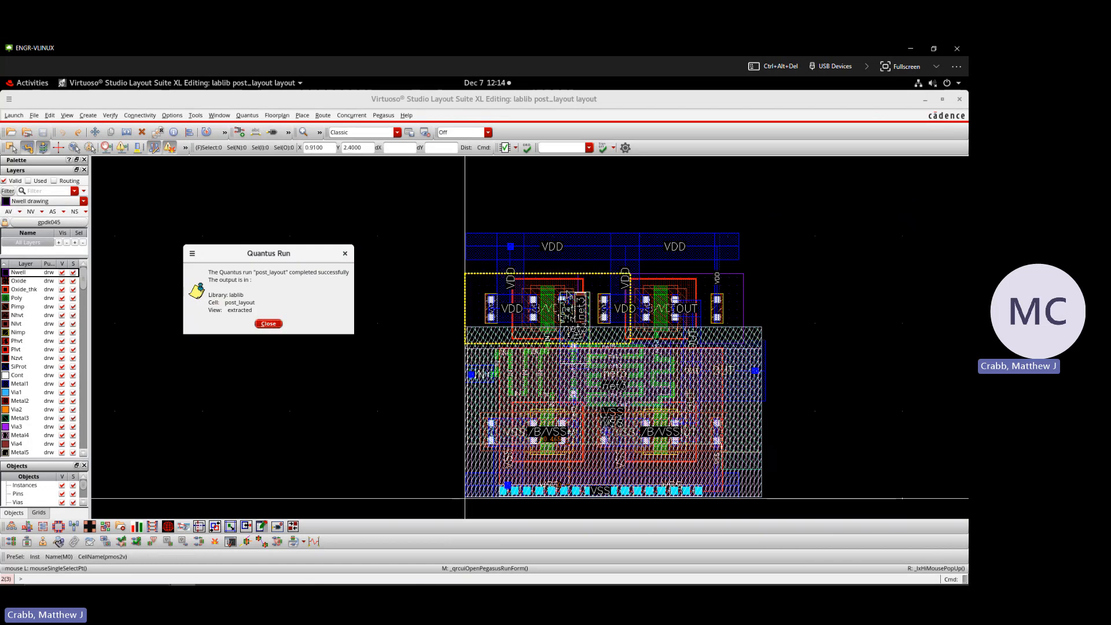
scroll(578, 304, up, 4)
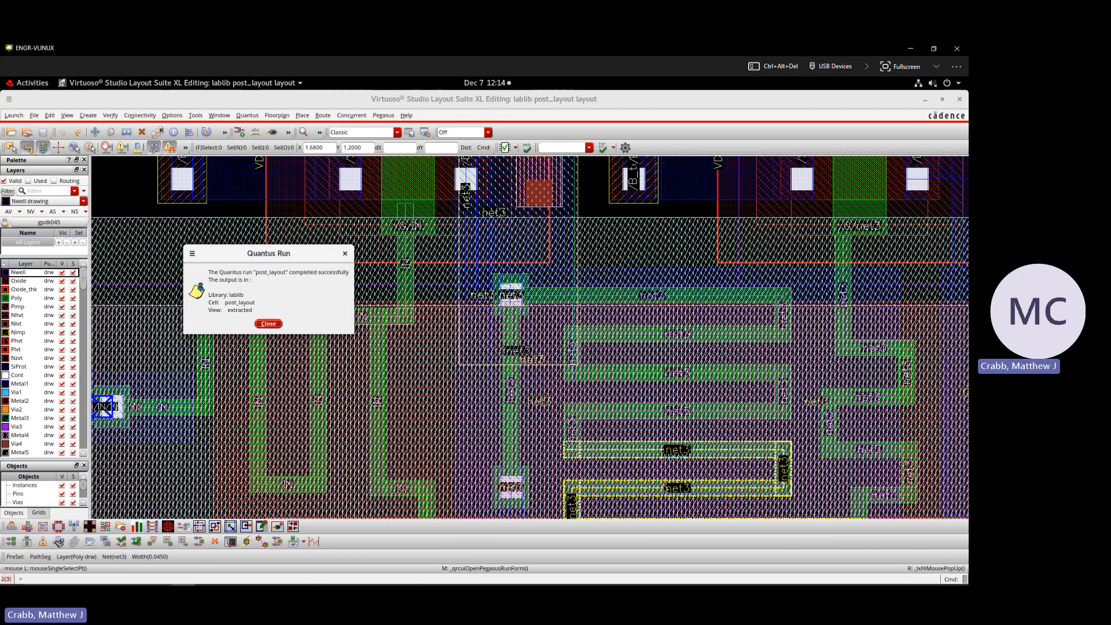
scroll(707, 489, down, 1)
scroll(706, 514, up, 1)
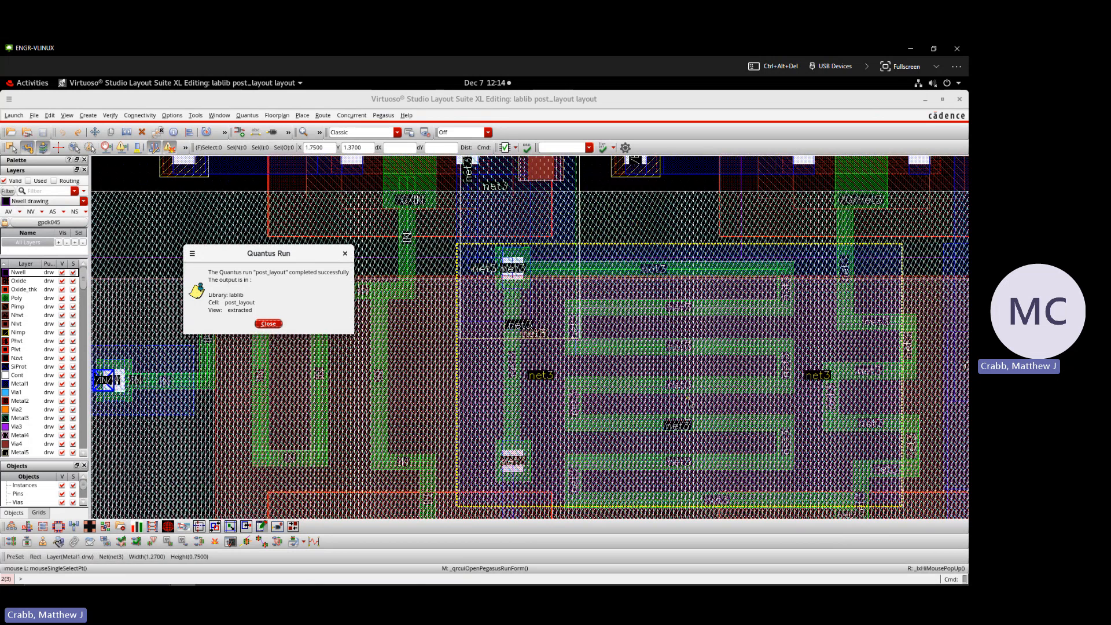
scroll(695, 400, down, 2)
scroll(509, 345, down, 1)
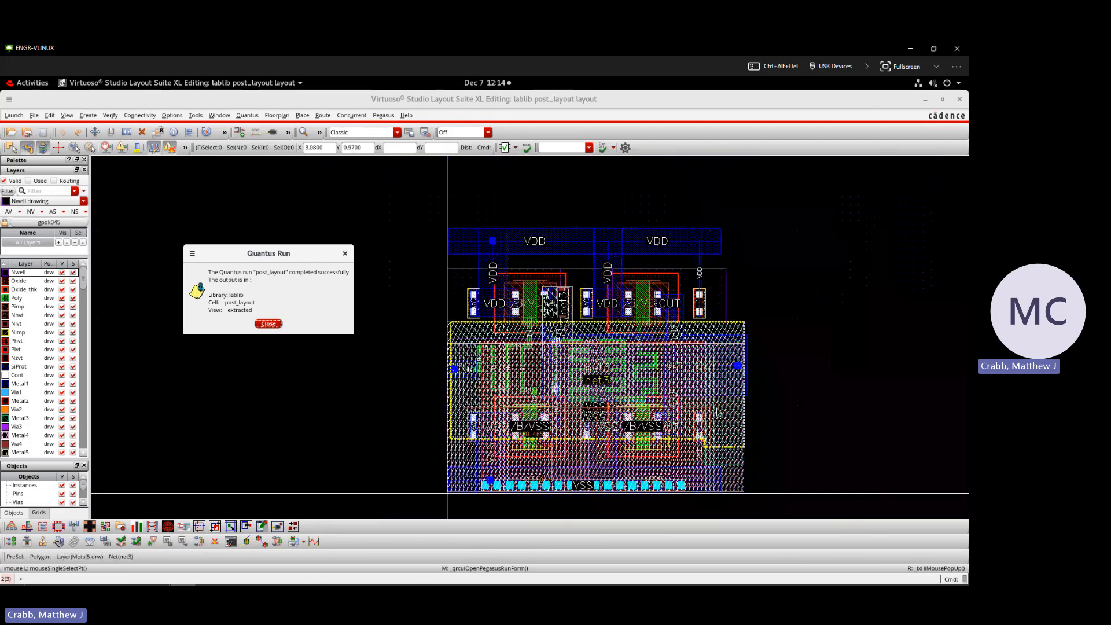
scroll(715, 405, up, 1)
click(607, 273)
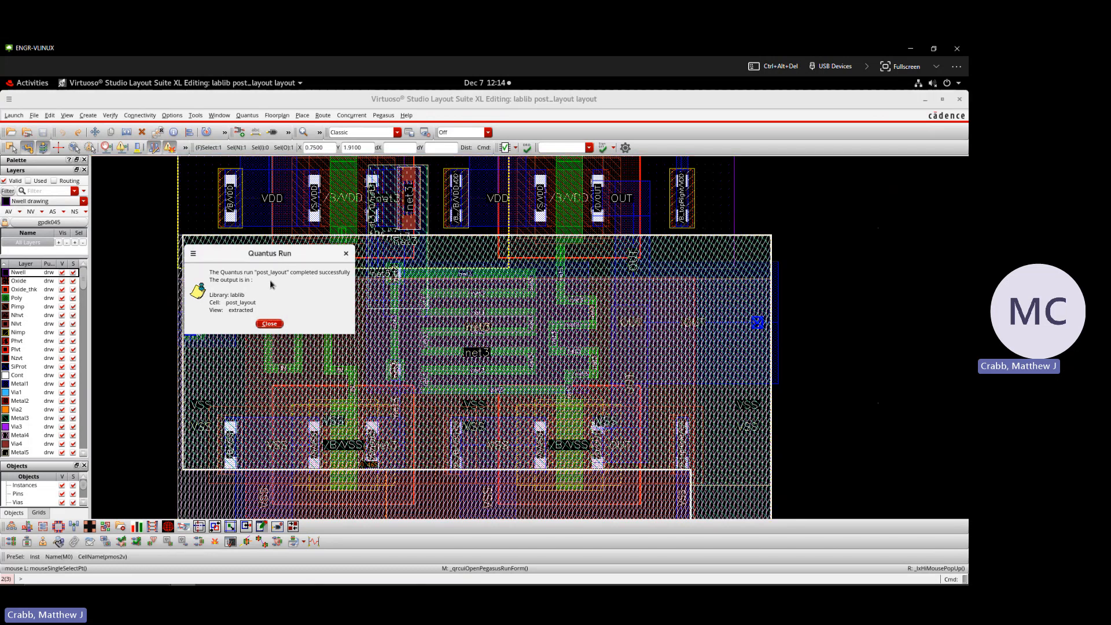
Dismiss the Quantus run message and open the extracted view of lablib's post_layout cell from the Library Manager in a maximized window.
click(268, 323)
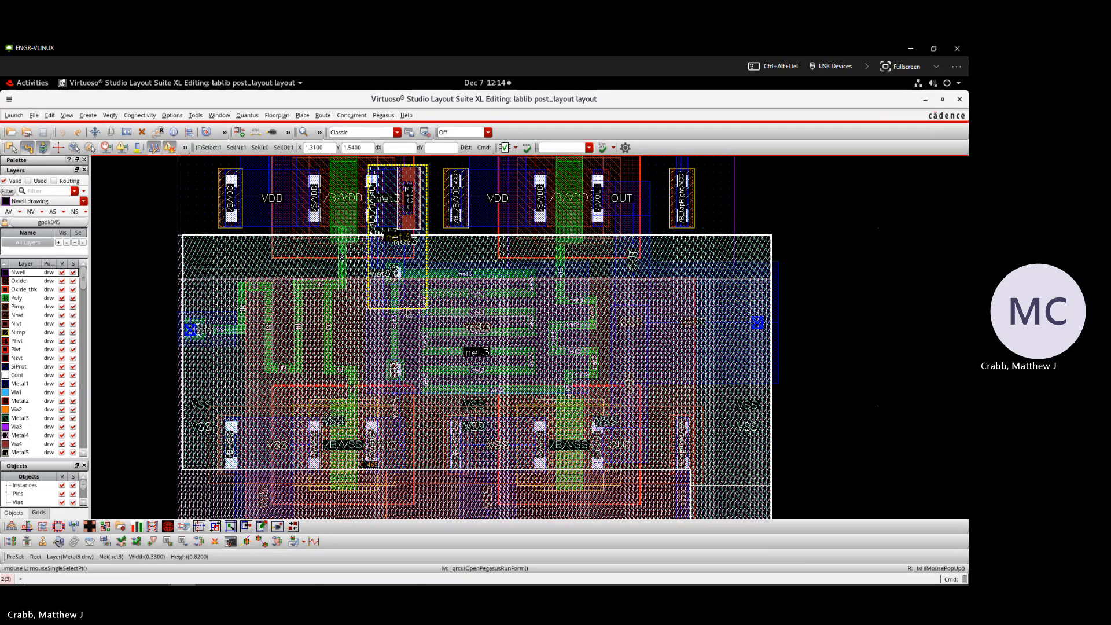
click(851, 215)
key(super)
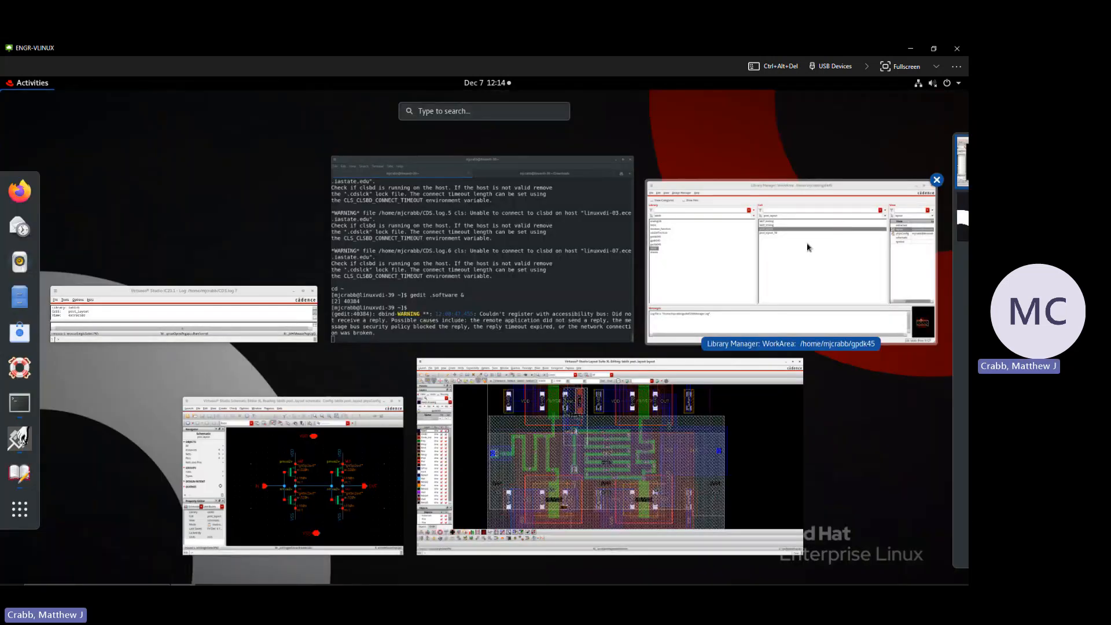
click(781, 255)
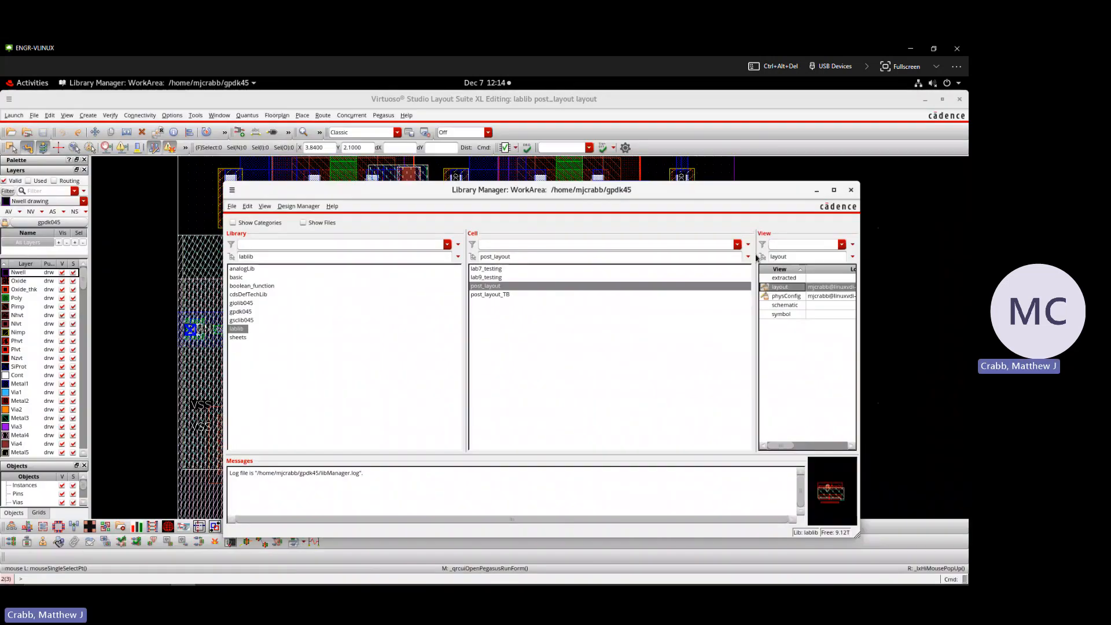
click(781, 278)
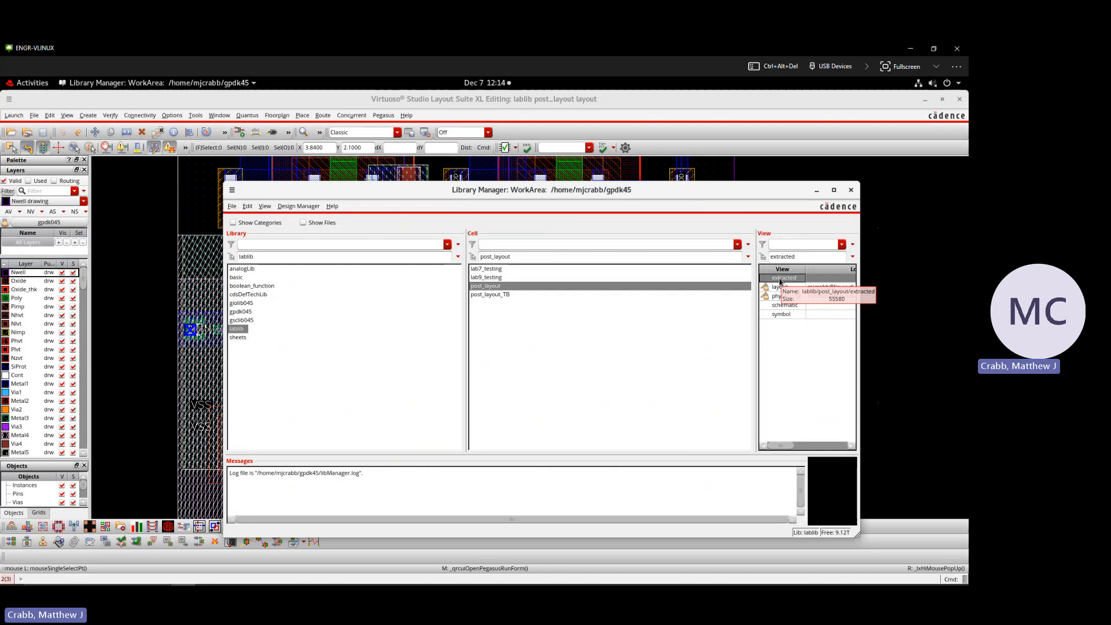
double_click(782, 278)
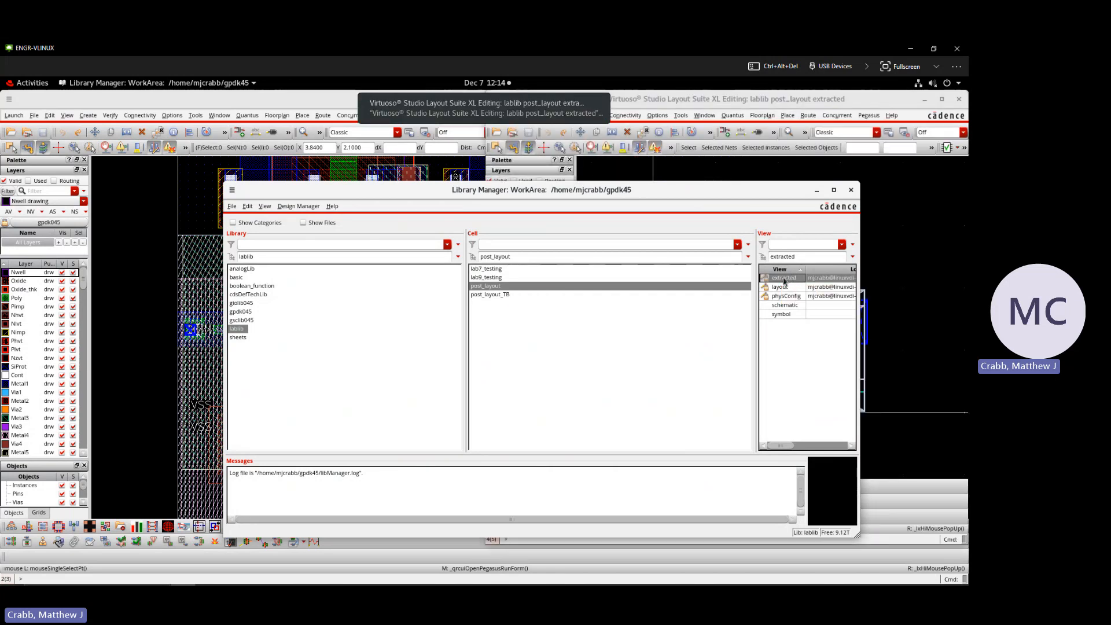
double_click(767, 101)
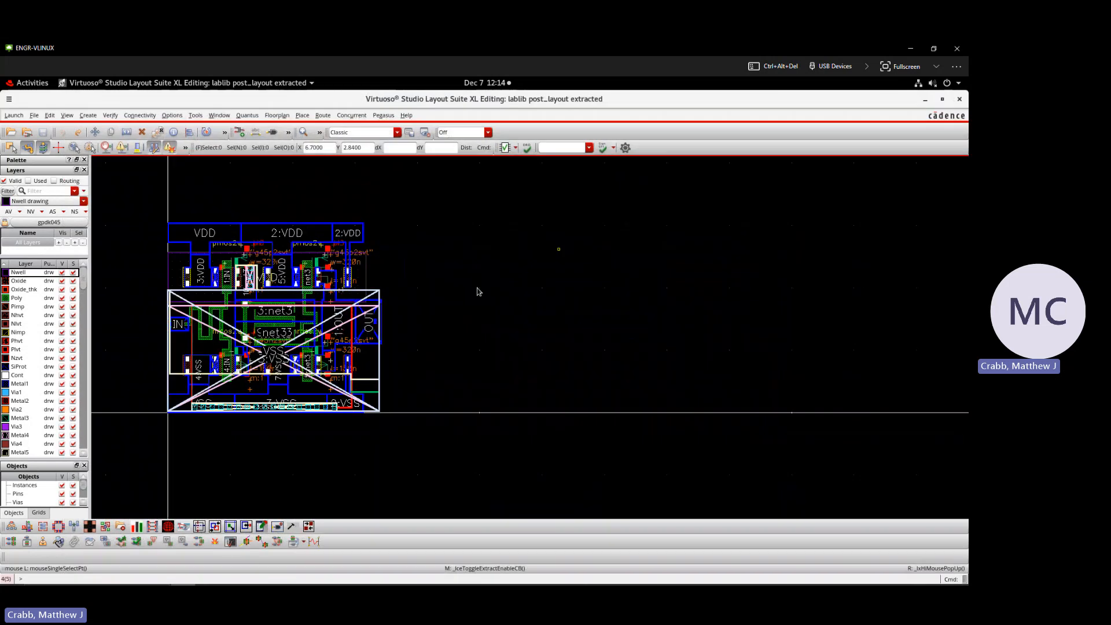
Hide the instances' inner detail in the extracted view and examine the pcapacitor and presistor elements around the VSS and net3 shapes.
ctrl+scroll(152, 267, up, 1)
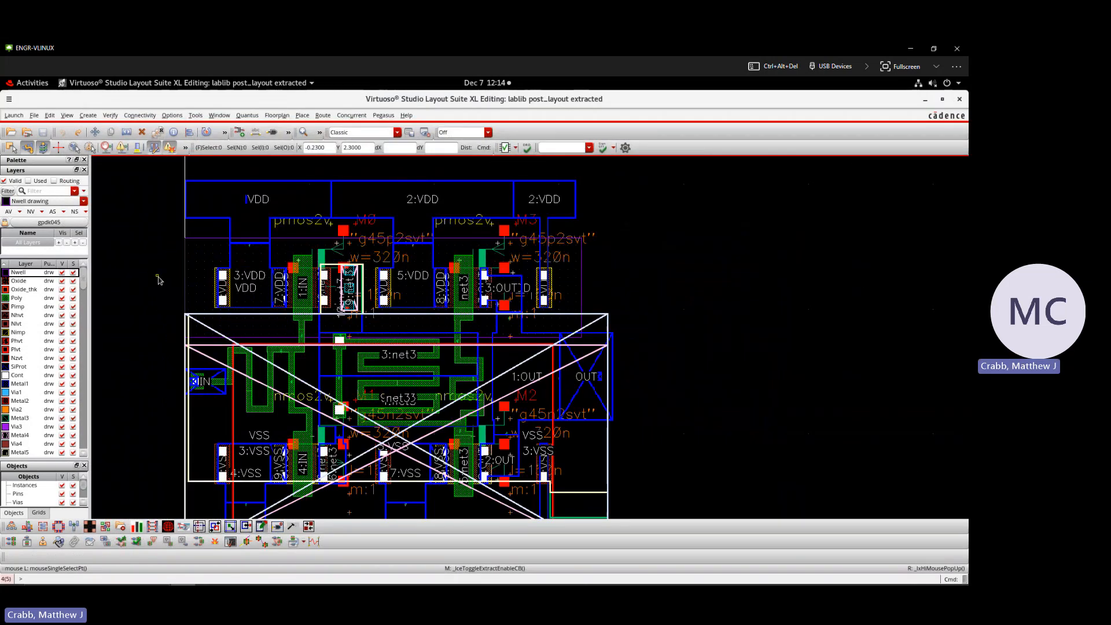
key(ctrl+f)
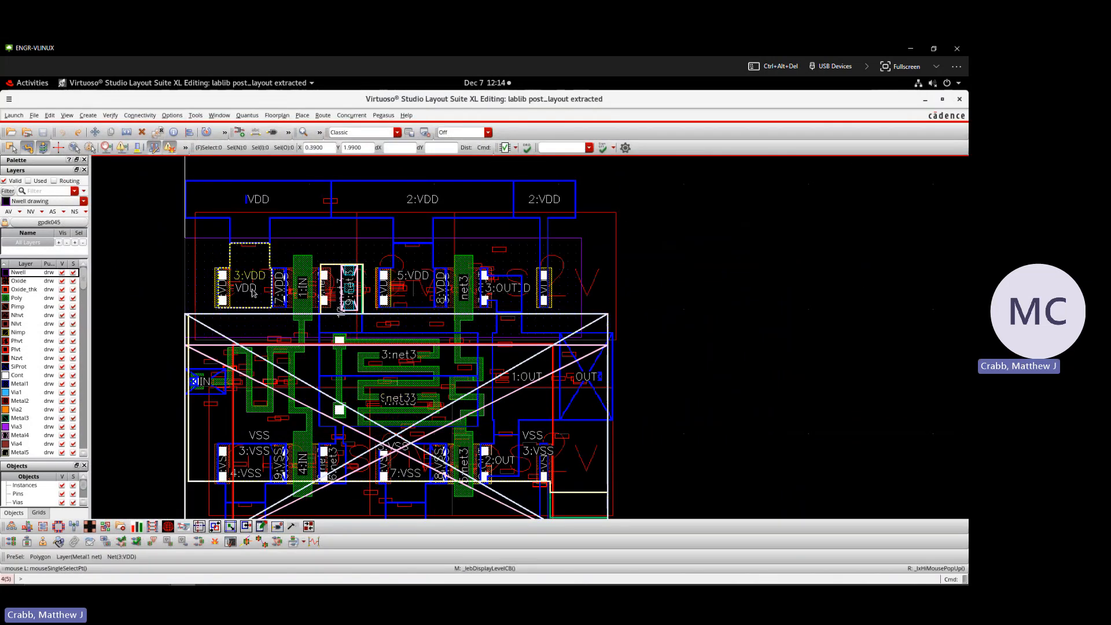
ctrl+scroll(225, 303, down, 1)
ctrl+scroll(214, 352, up, 1)
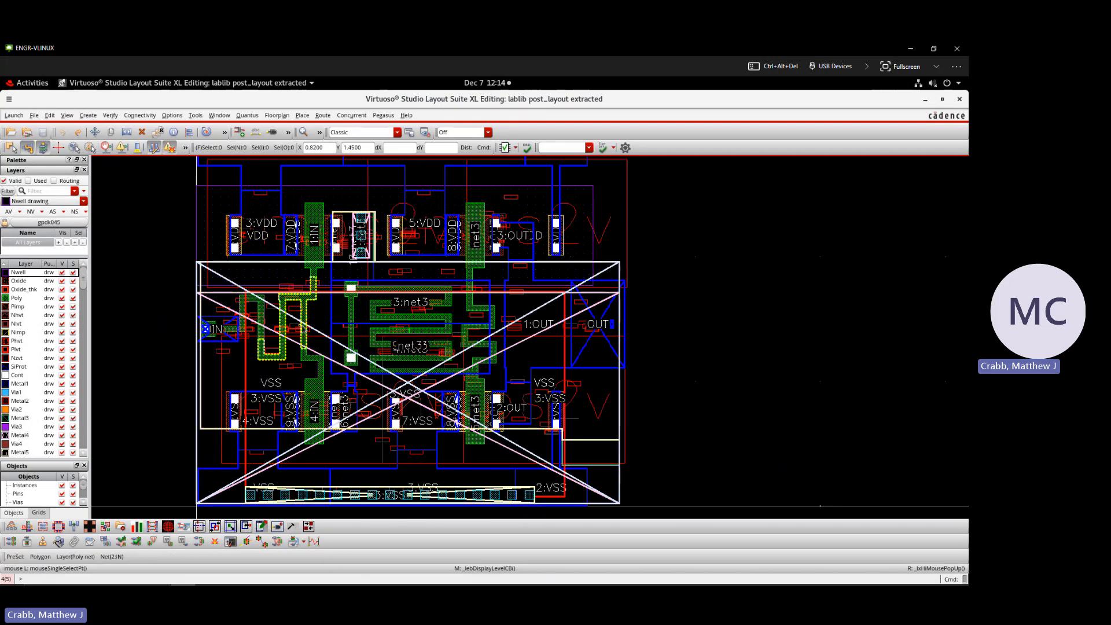
ctrl+scroll(276, 386, up, 3)
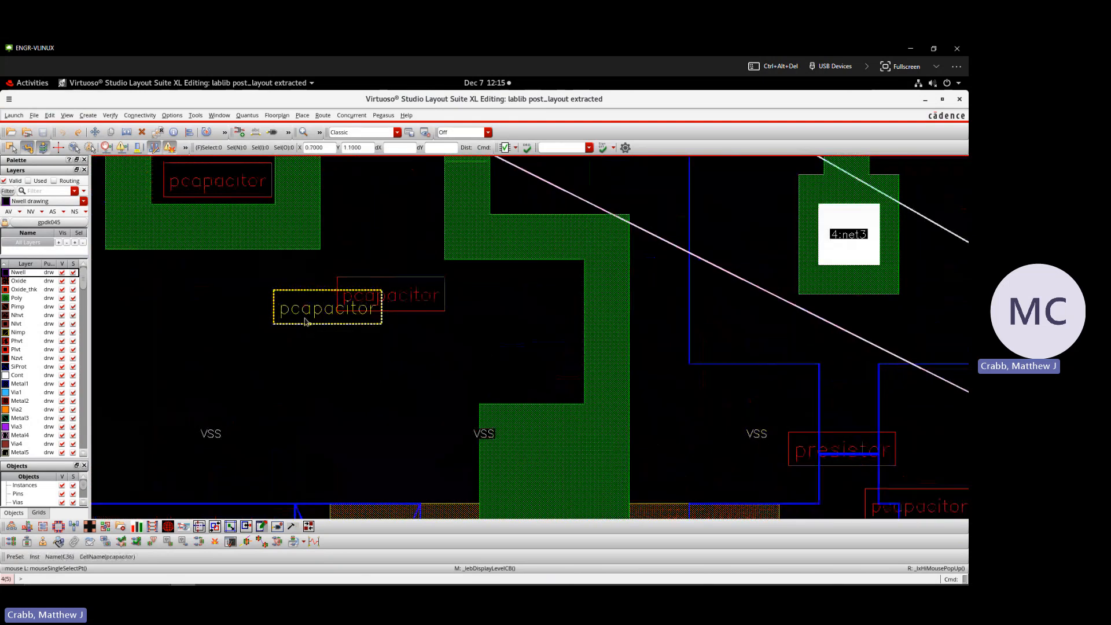
ctrl+scroll(238, 290, down, 1)
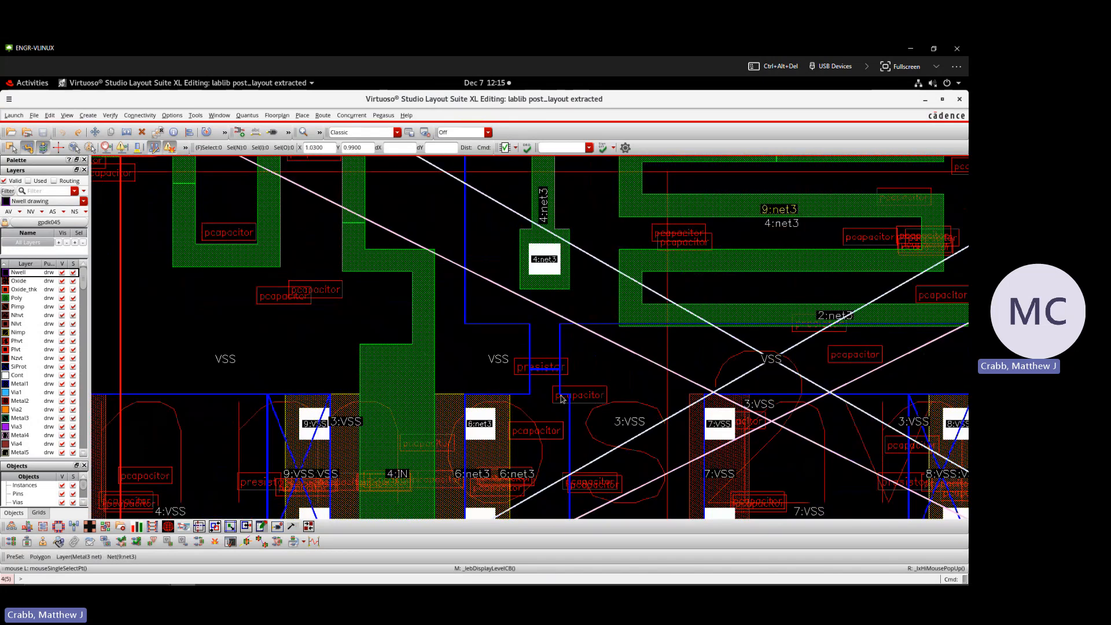
ctrl+scroll(550, 363, up, 1)
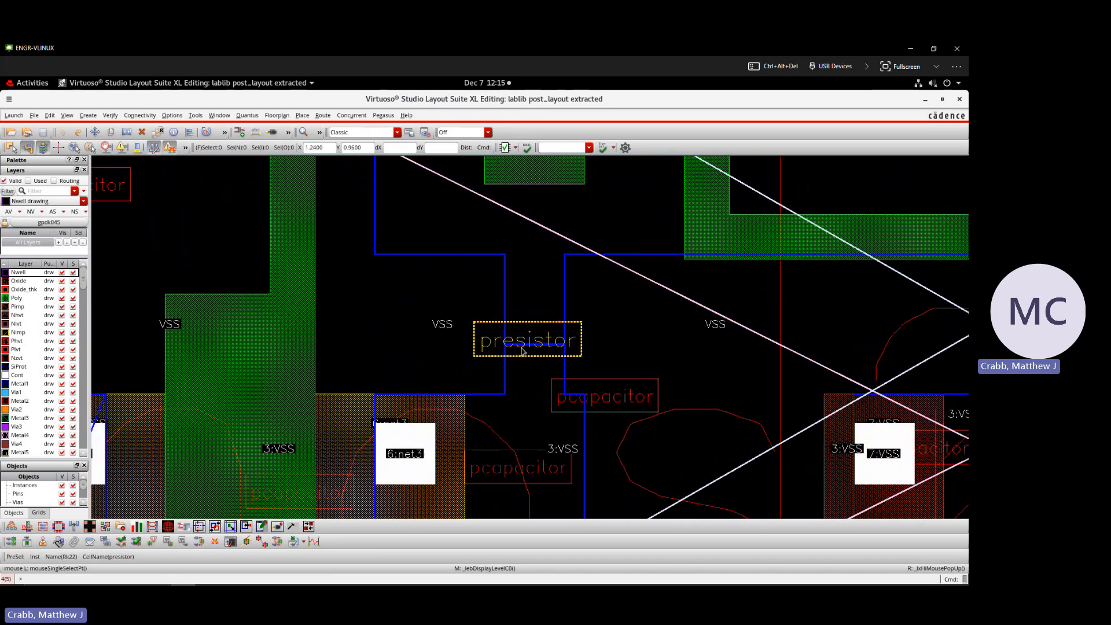
ctrl+scroll(559, 384, down, 1)
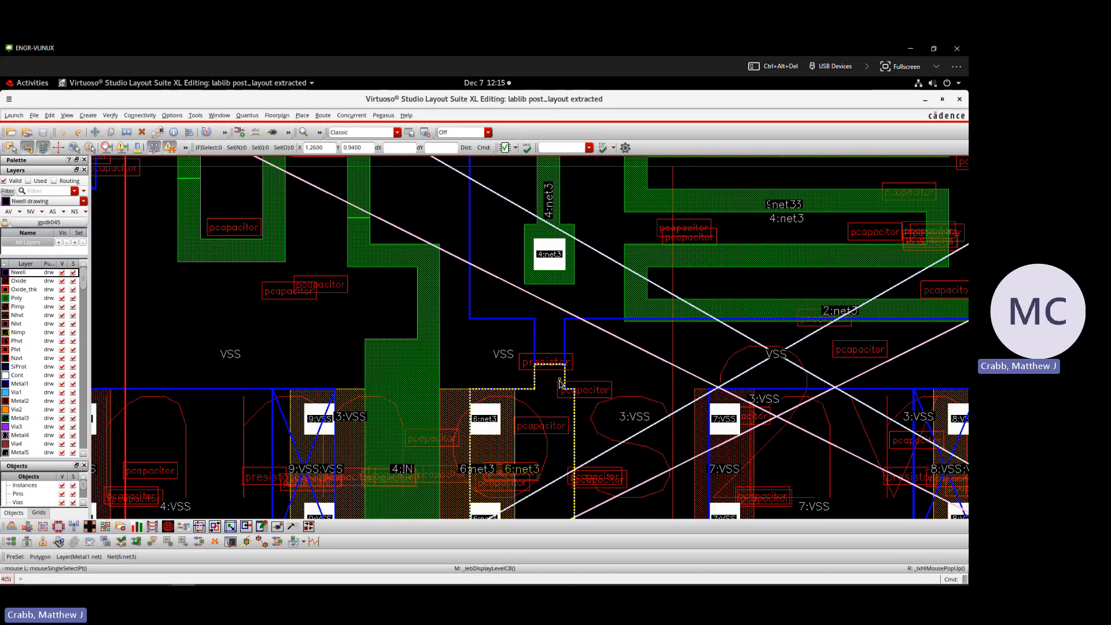
Examine the parasitic resistors and capacitors along the net3 poly, the OUT metal and the VSS shapes in the extracted view.
ctrl+scroll(550, 380, up, 2)
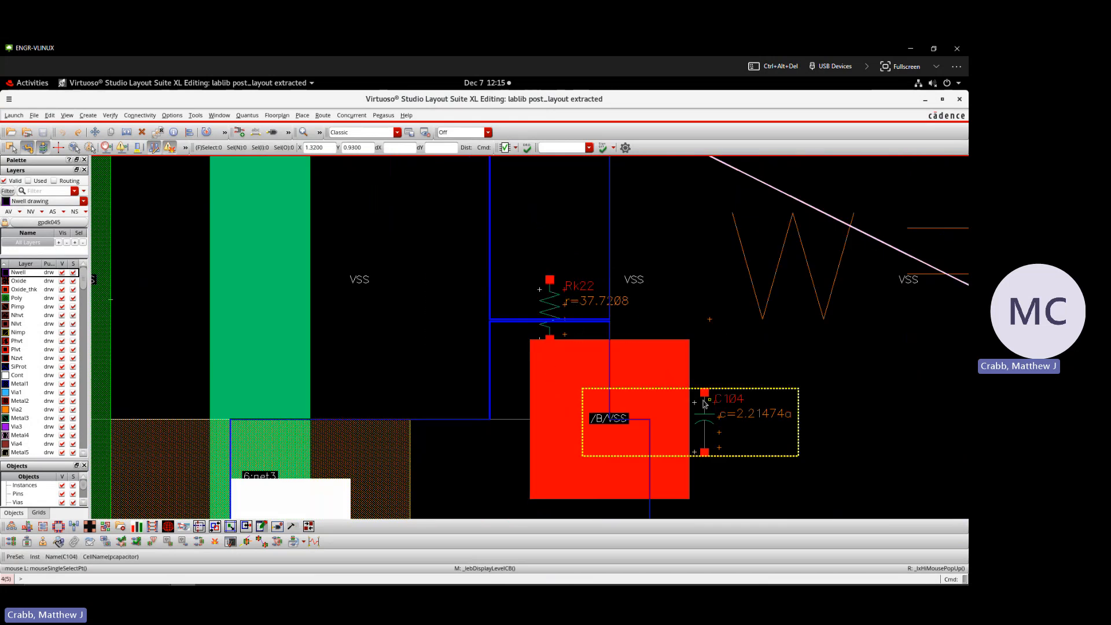
ctrl+scroll(700, 411, down, 1)
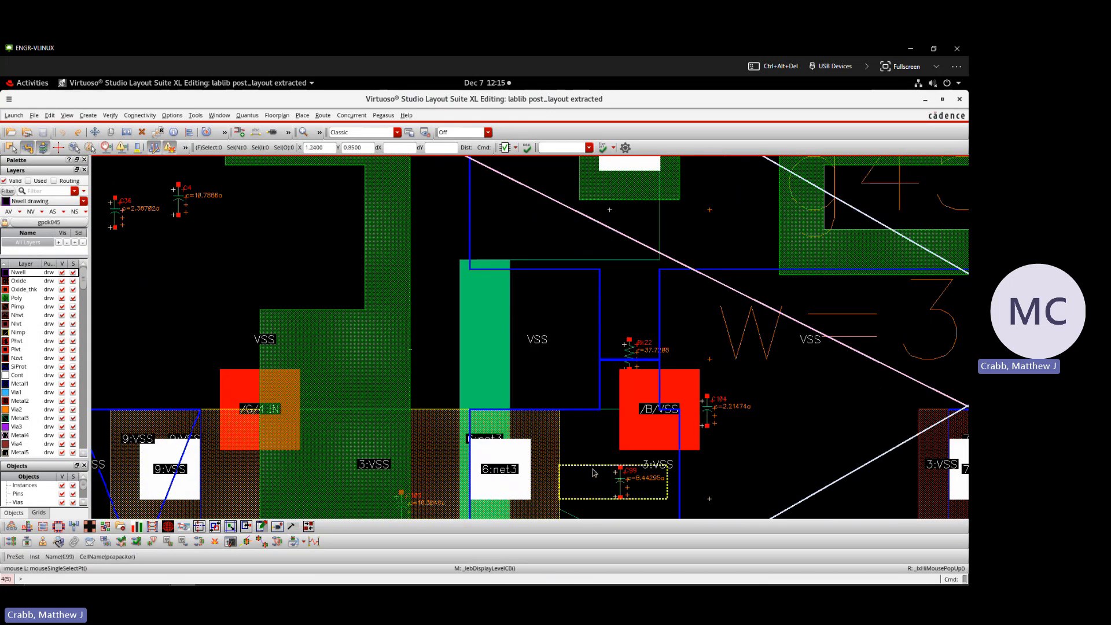
ctrl+scroll(582, 468, up, 2)
shift+scroll(581, 465, right, 2)
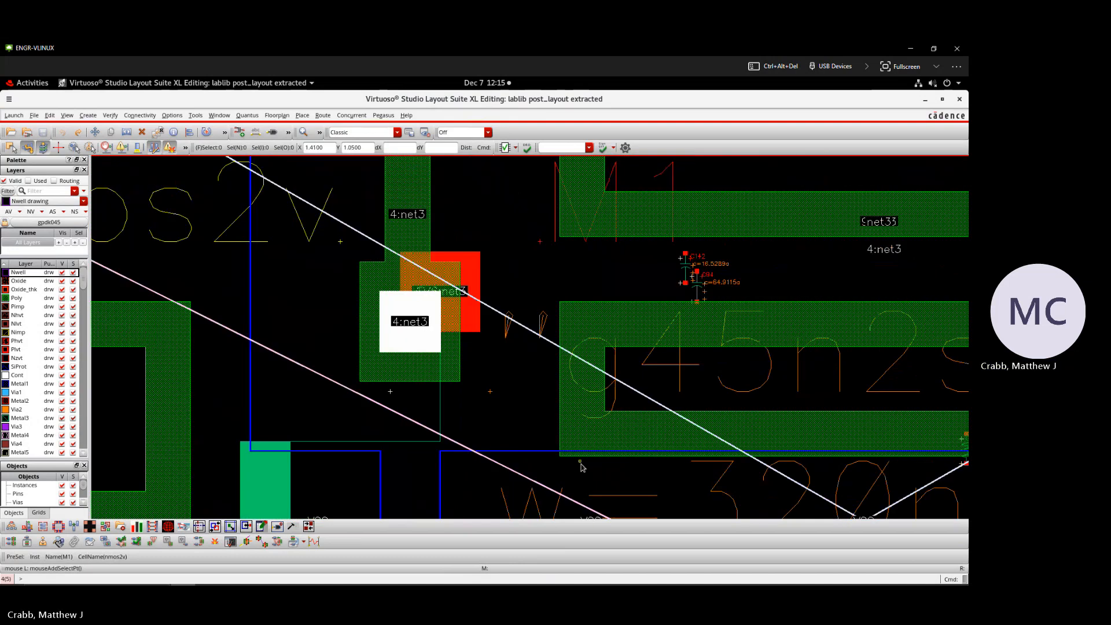
scroll(516, 440, up, 3)
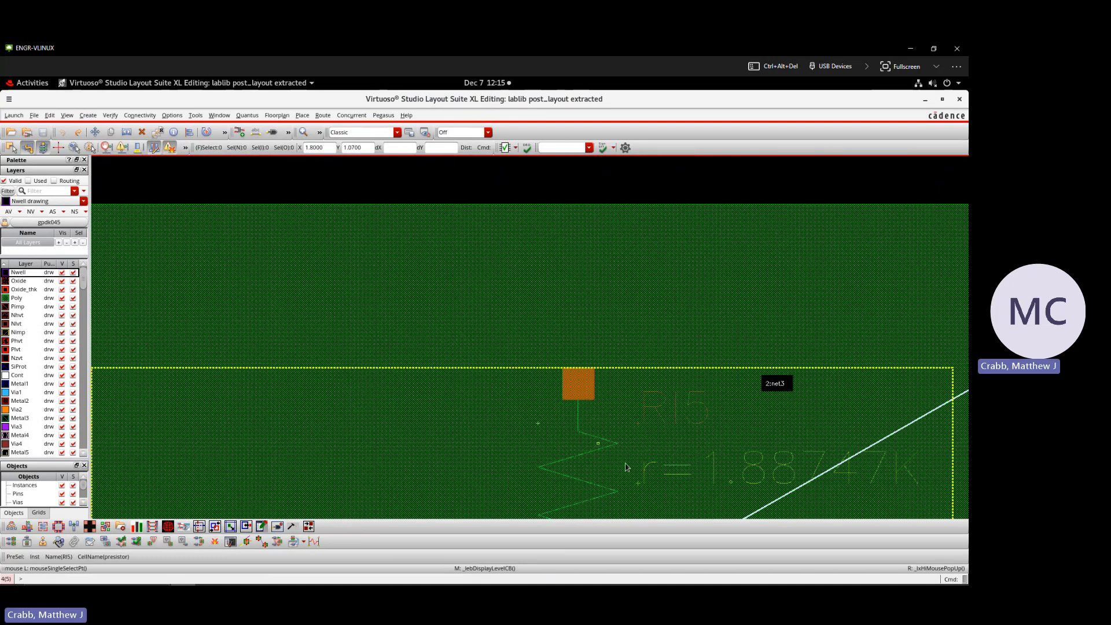
scroll(715, 473, down, 3)
scroll(704, 473, down, 5)
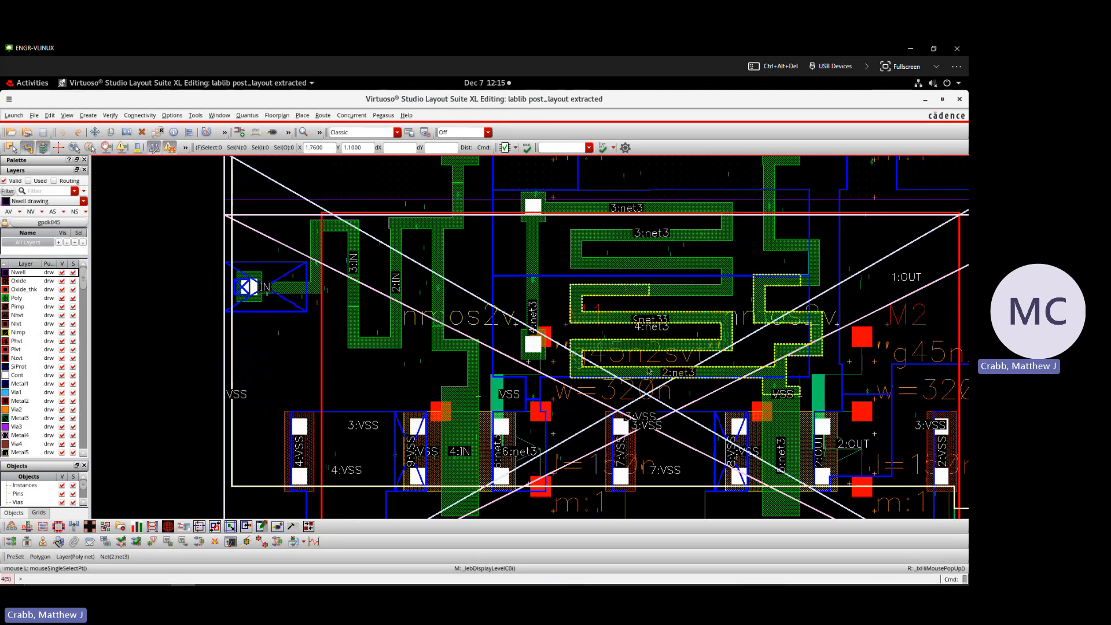
shift+scroll(588, 364, right, 3)
scroll(586, 365, up, 6)
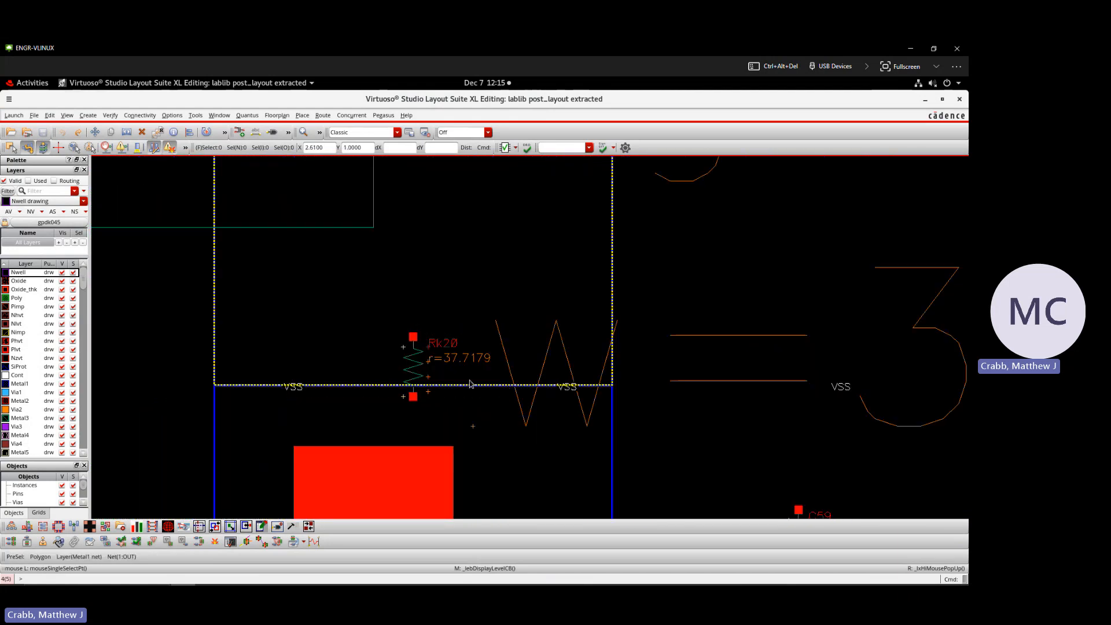
scroll(507, 391, down, 3)
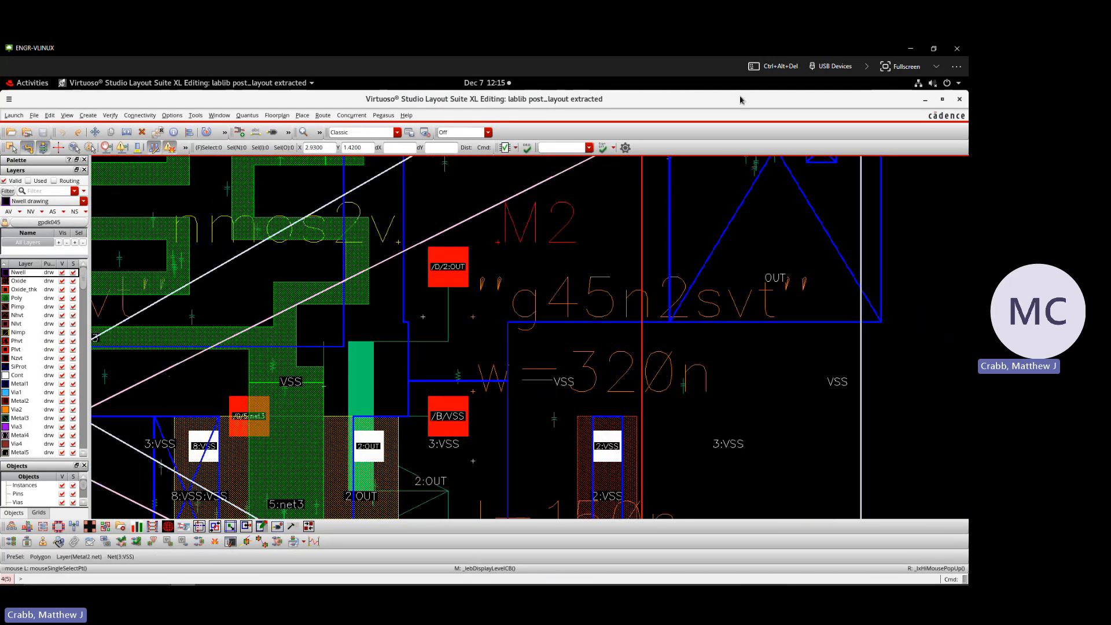
Close the extracted view and open the schematic of lablib's post_layout_TB cell in a maximized window, fitted to view.
click(959, 99)
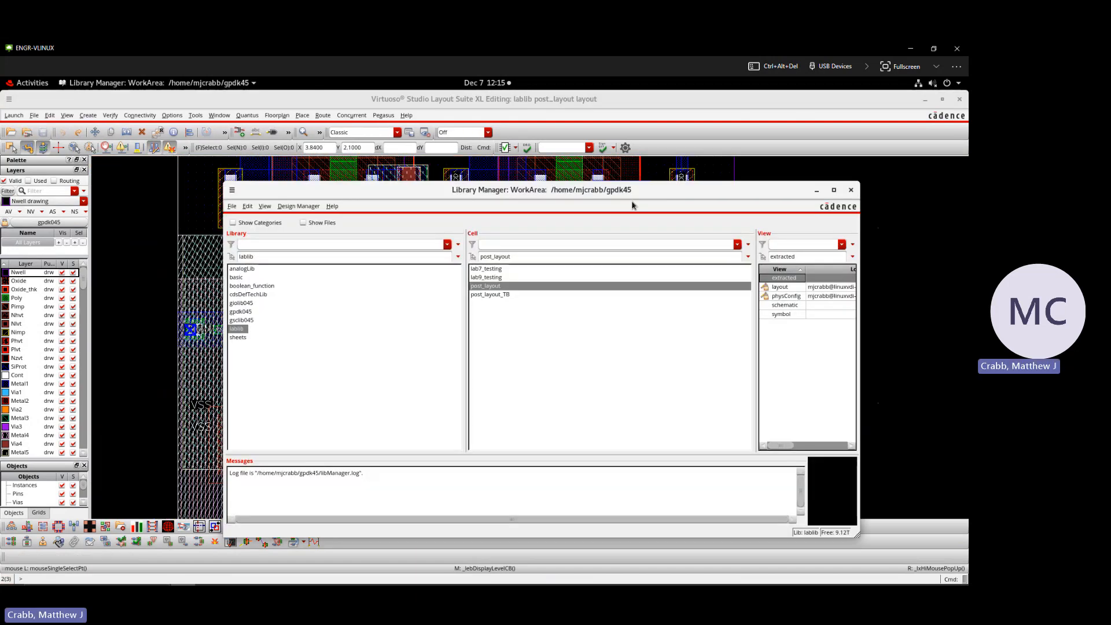
click(484, 296)
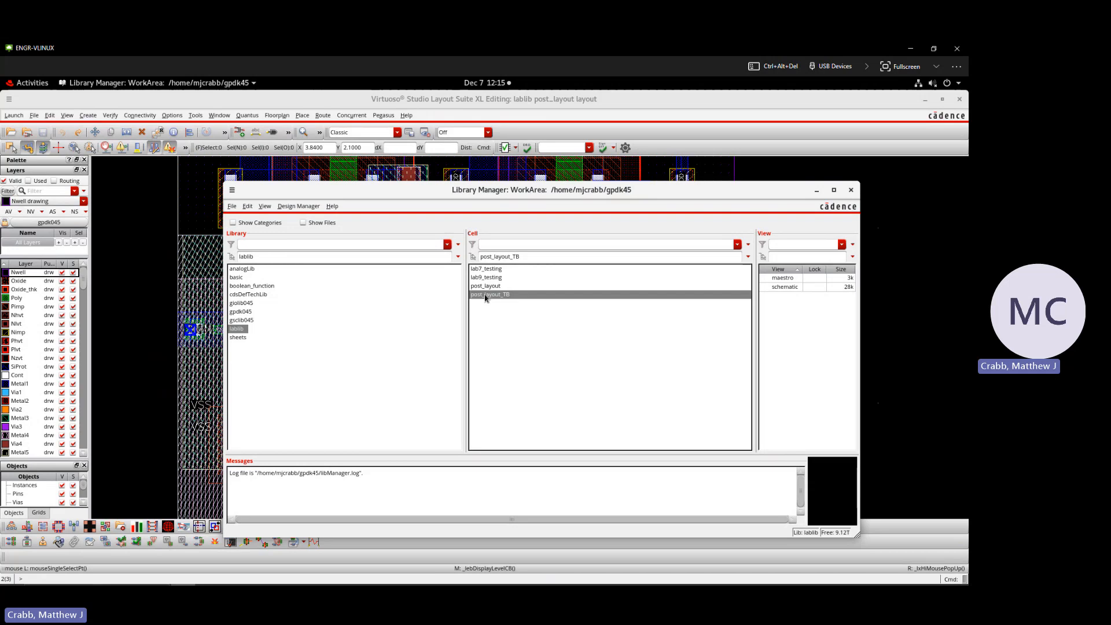
double_click(781, 287)
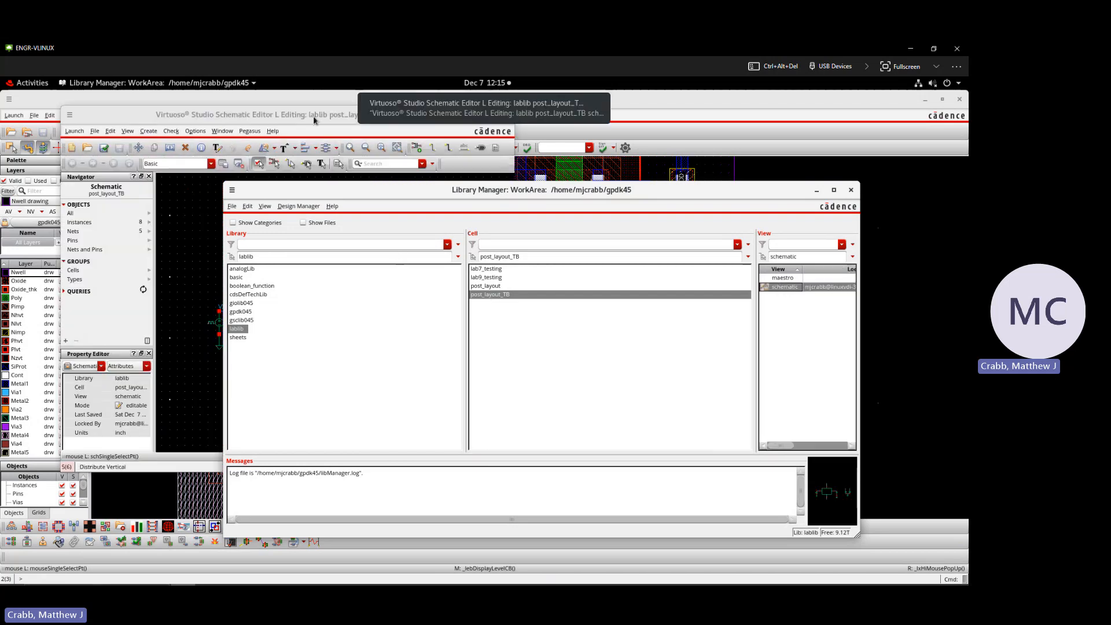
double_click(314, 120)
key(f)
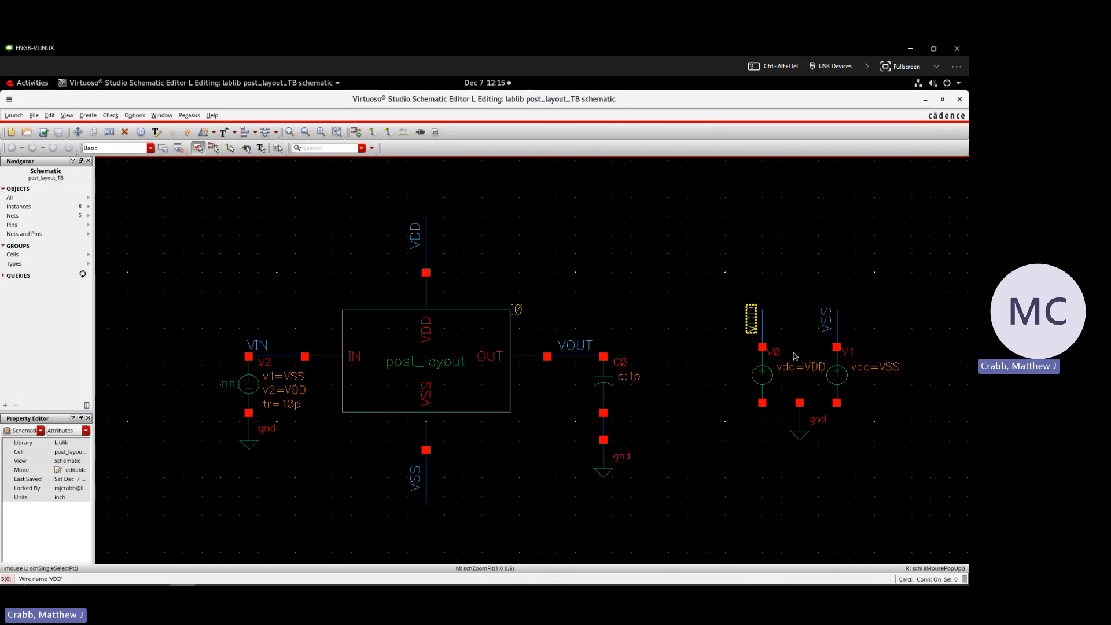
Launch ADE Explorer for the testbench with its existing maestro view.
click(14, 115)
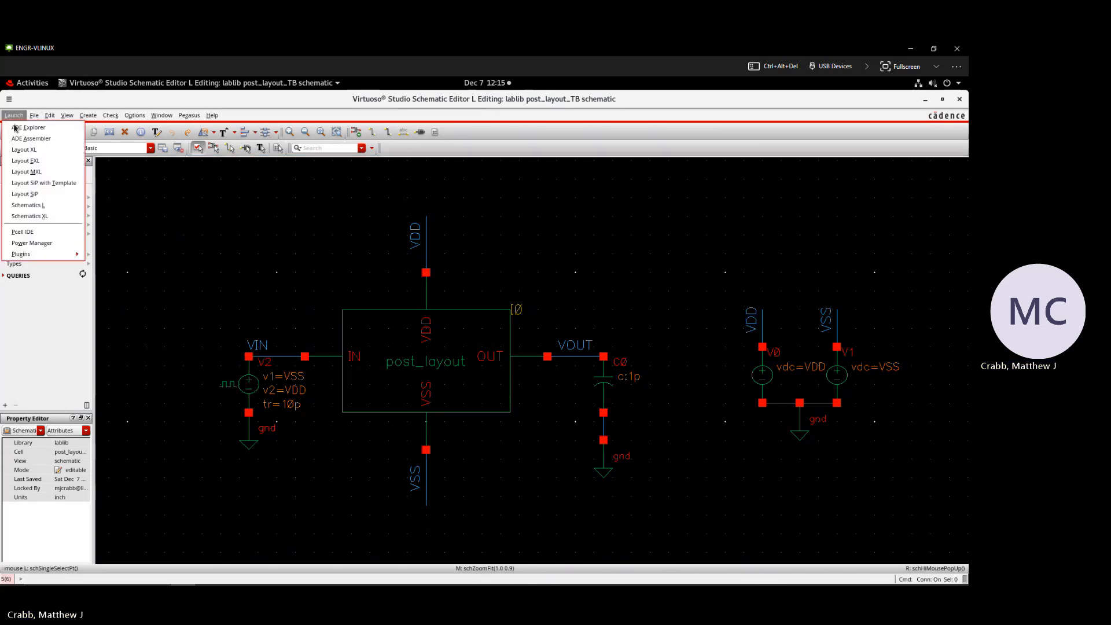
click(23, 128)
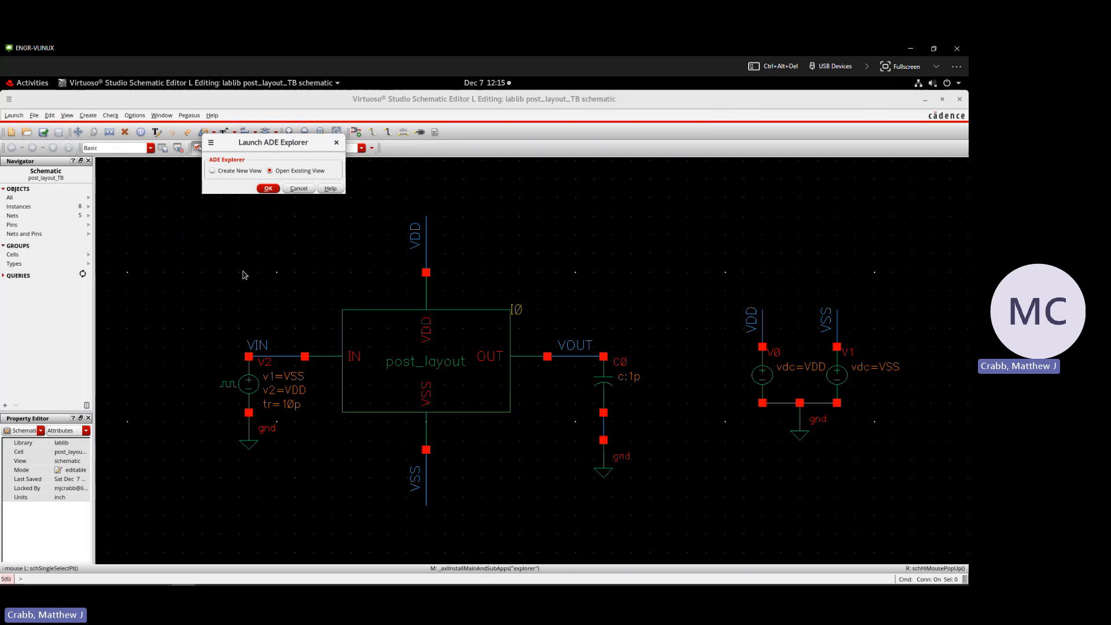
click(268, 189)
click(377, 326)
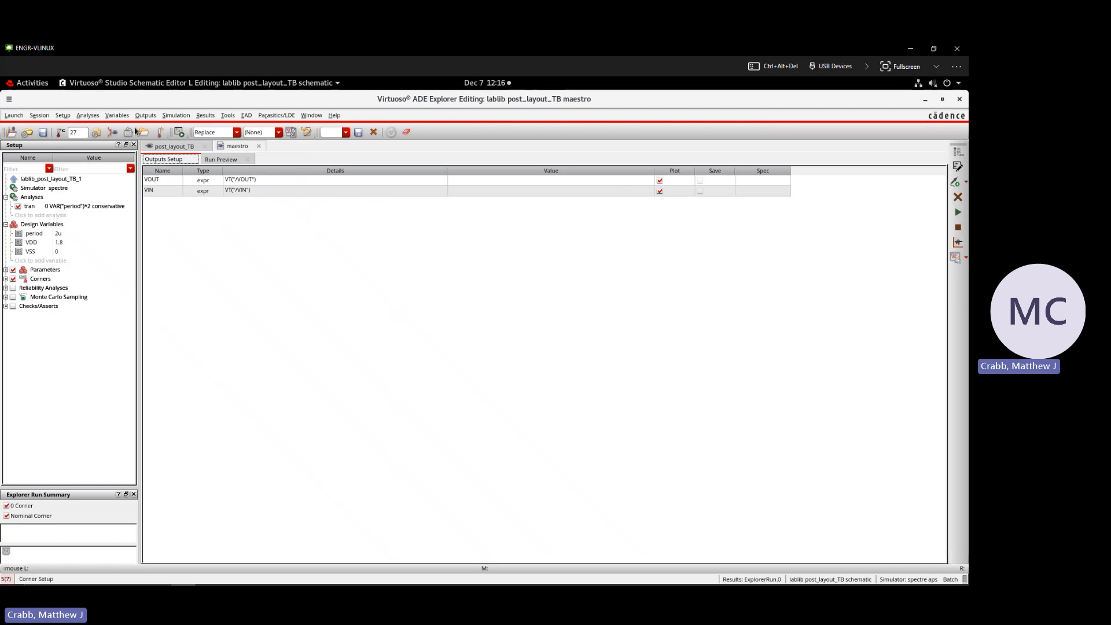
Add extracted ahead of schematic in the Switch View List of the simulation environment options, check the list order and apply it.
click(59, 117)
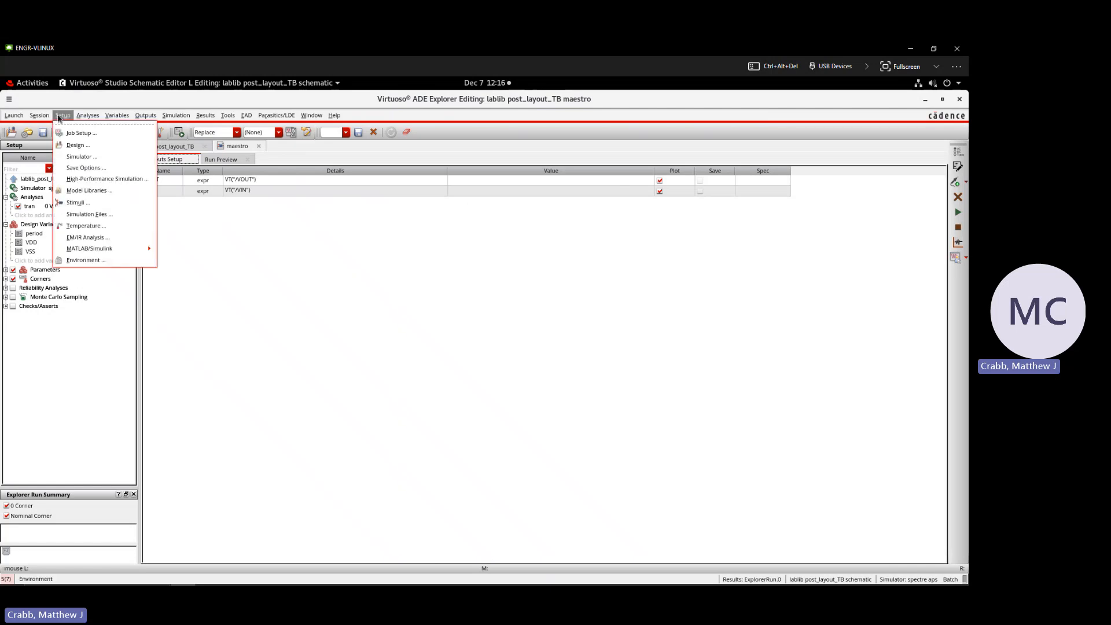
click(79, 261)
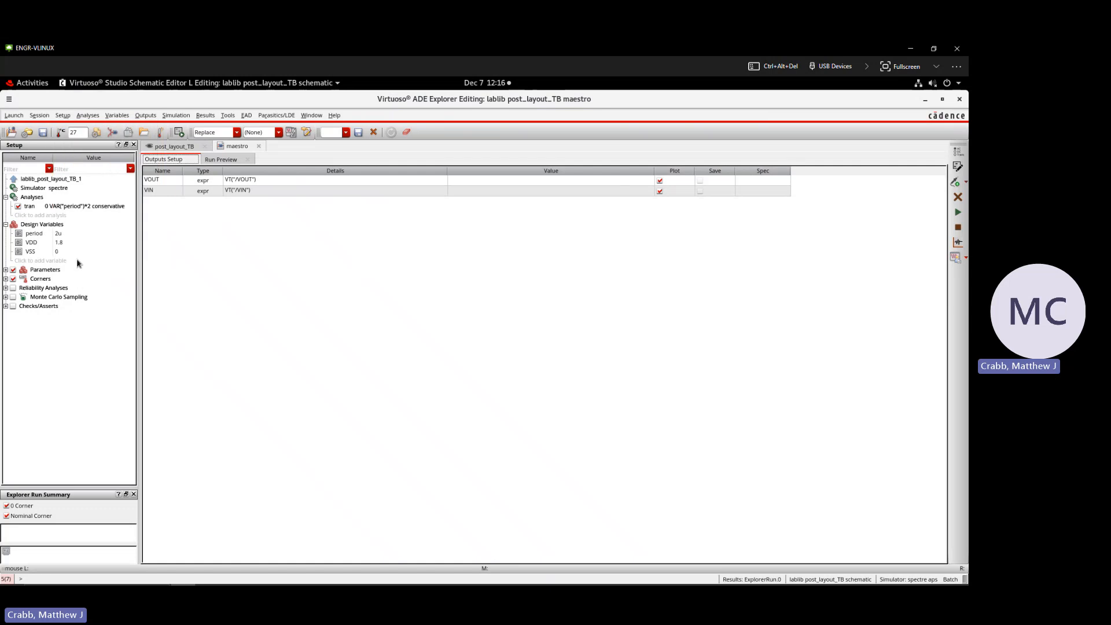
drag(337, 165, 391, 166)
click(378, 163)
click(350, 163)
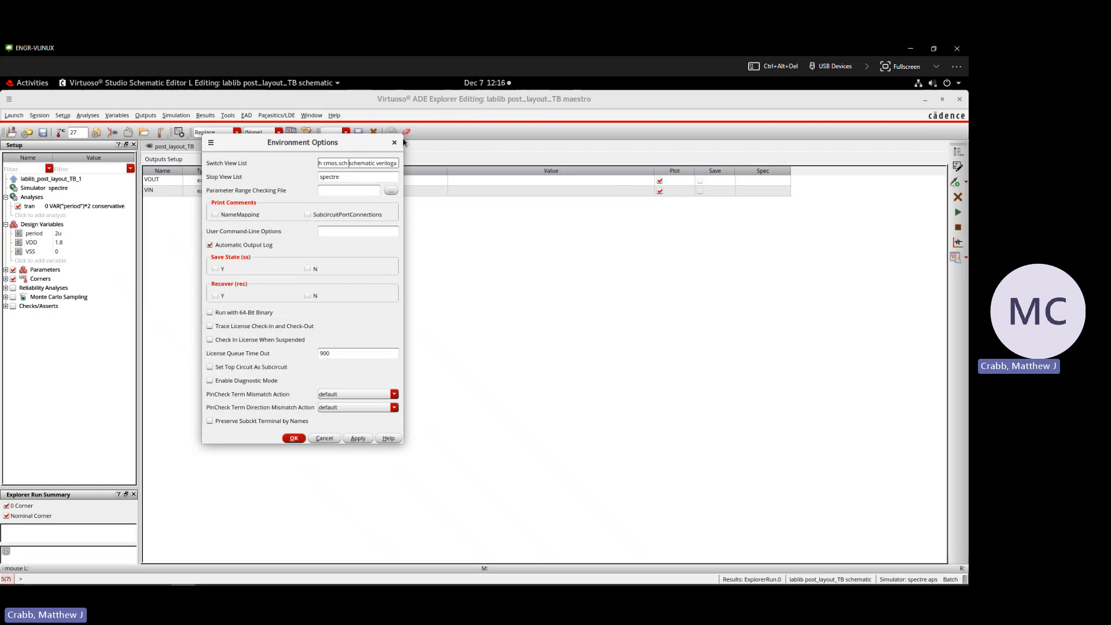
text(ex)
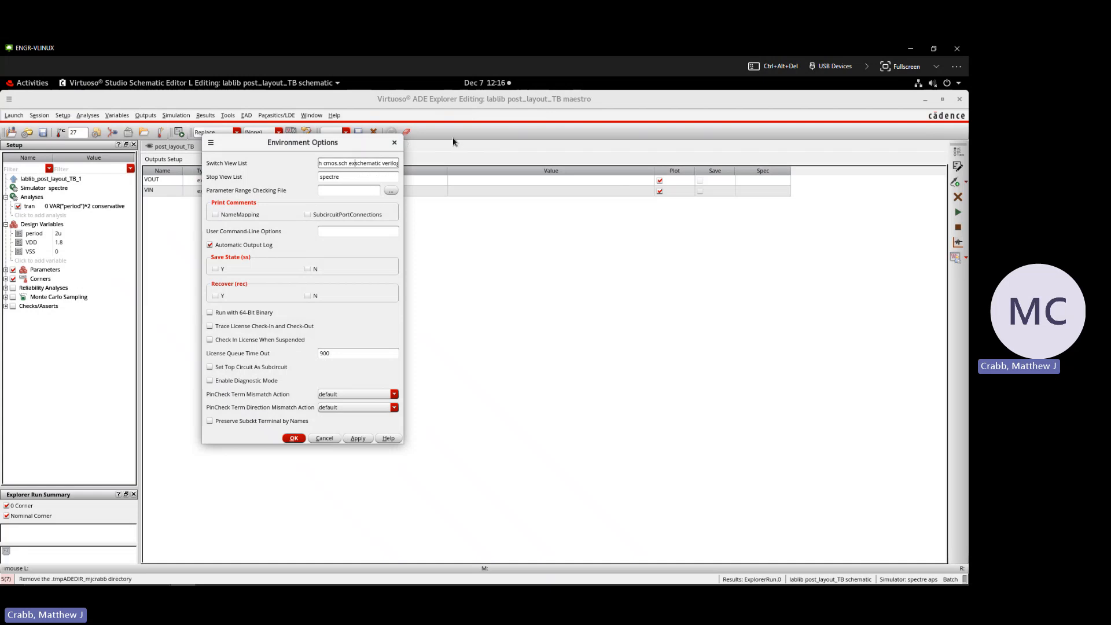
text(trac)
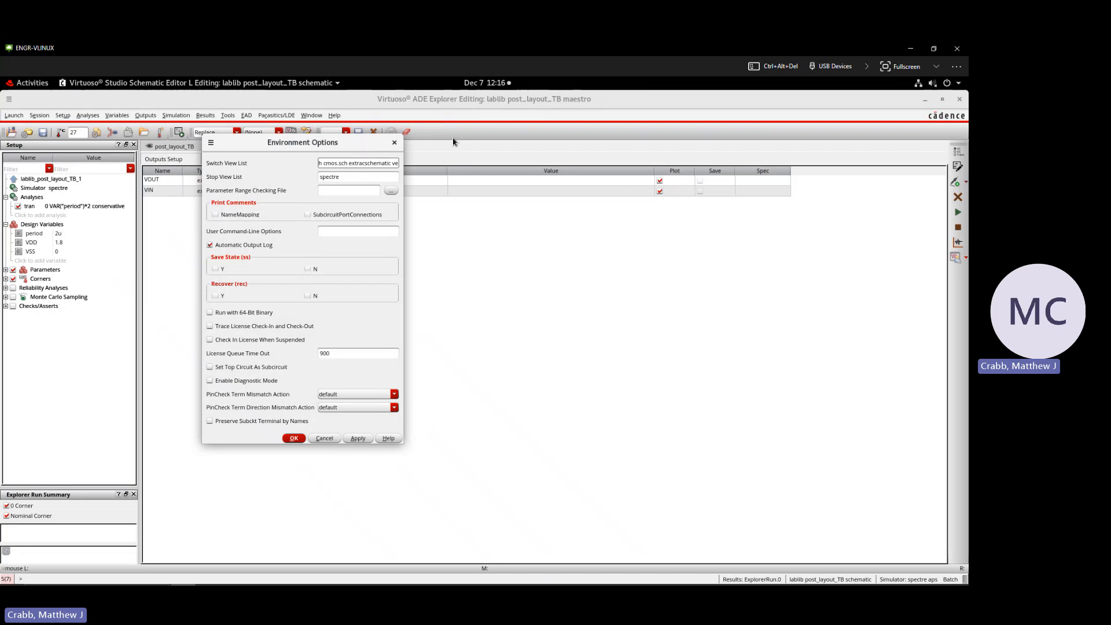
text(ted)
drag(351, 164, 397, 164)
click(364, 165)
click(330, 162)
click(319, 162)
drag(324, 164, 339, 164)
click(353, 163)
click(294, 438)
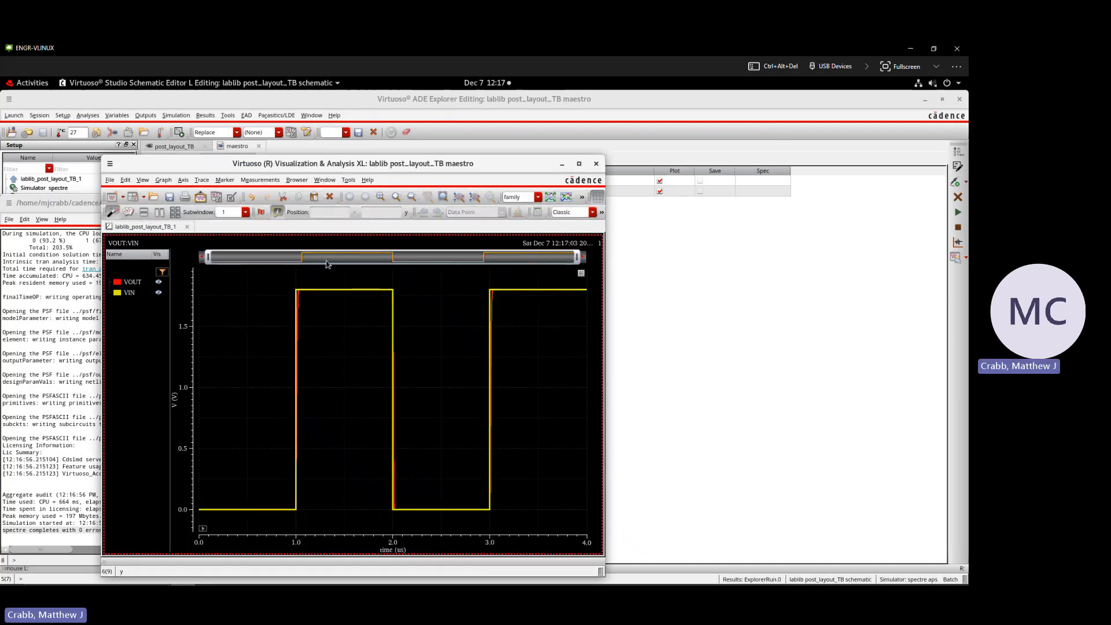
Examine VOUT against VIN at the first rising edge in the waveform plot, and set ADE Explorer's plotting mode to Append.
drag(346, 163, 407, 153)
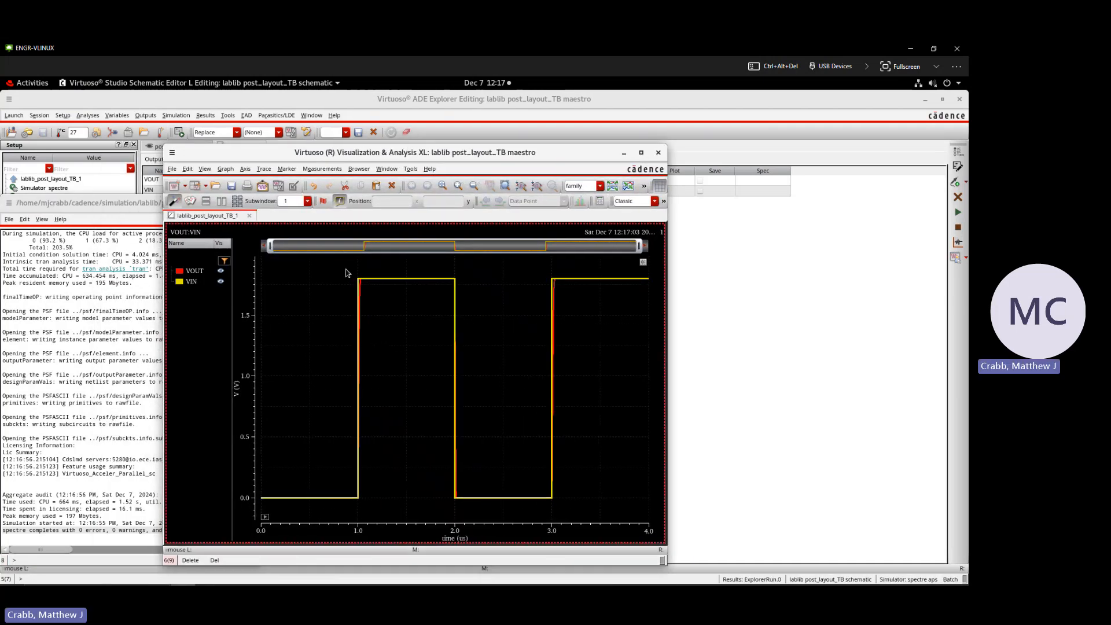
drag(346, 269, 385, 514)
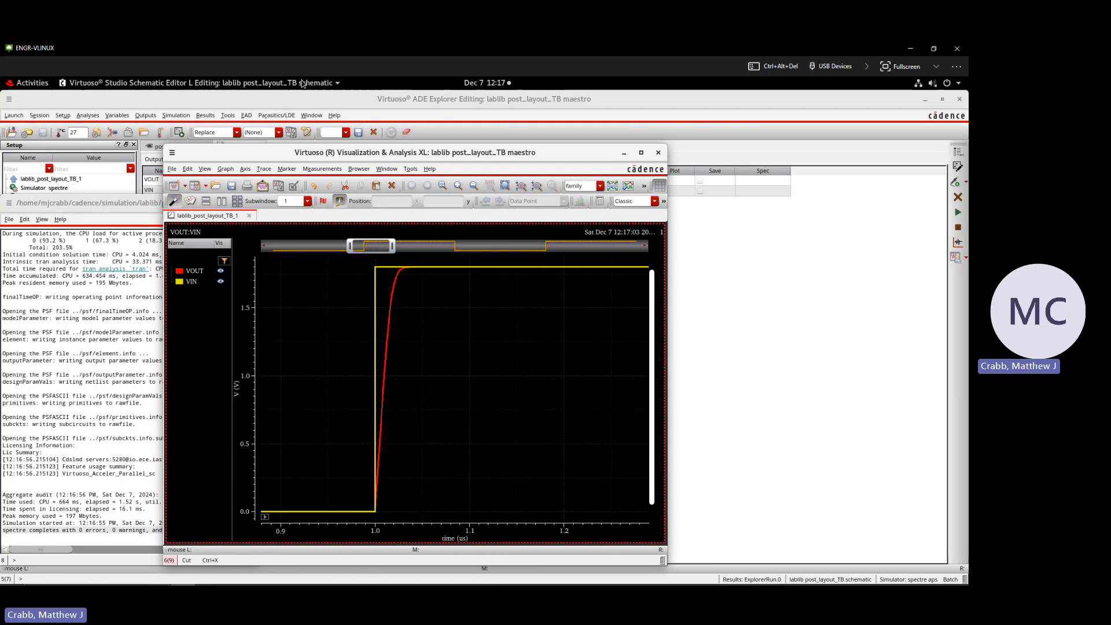
click(310, 99)
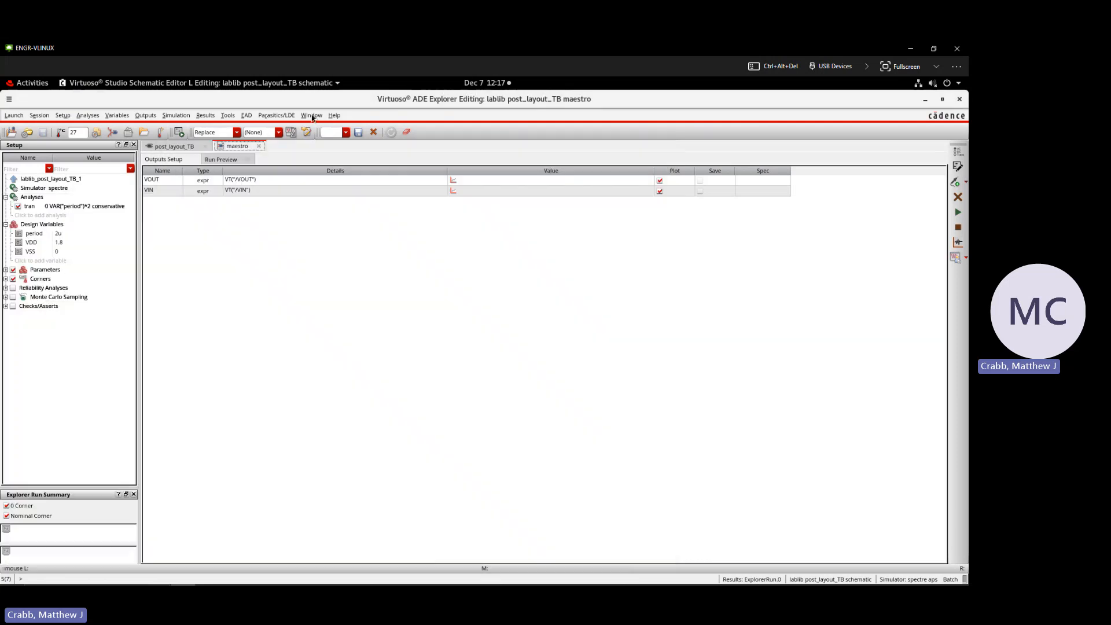
click(238, 136)
click(217, 148)
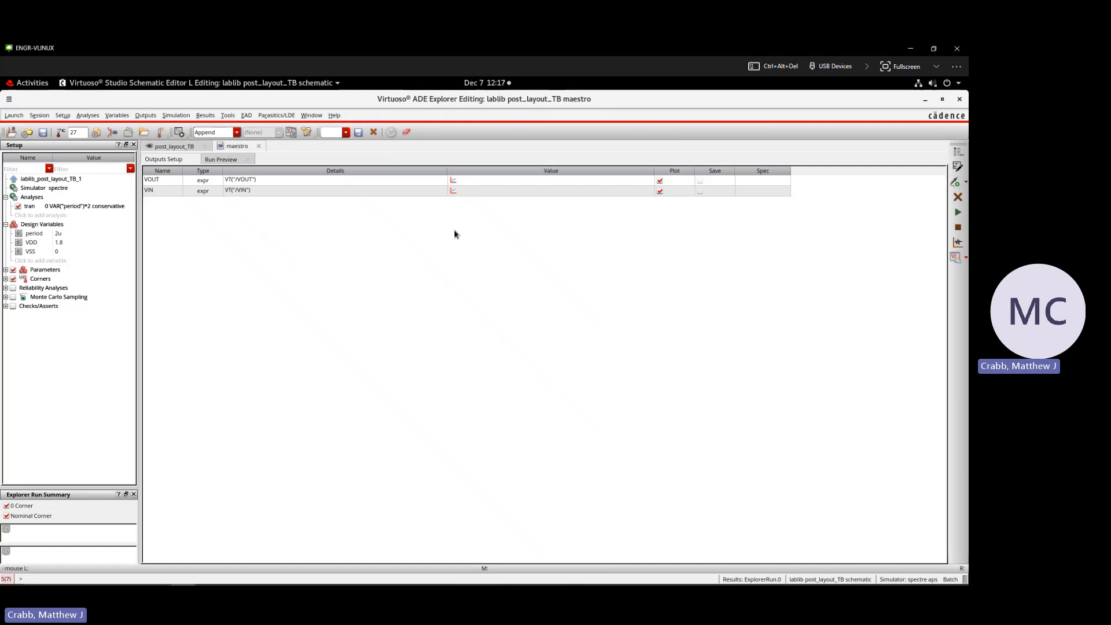
Remove extracted from the Switch View List in the environment options and rerun the simulation using the schematic view.
click(64, 115)
click(87, 250)
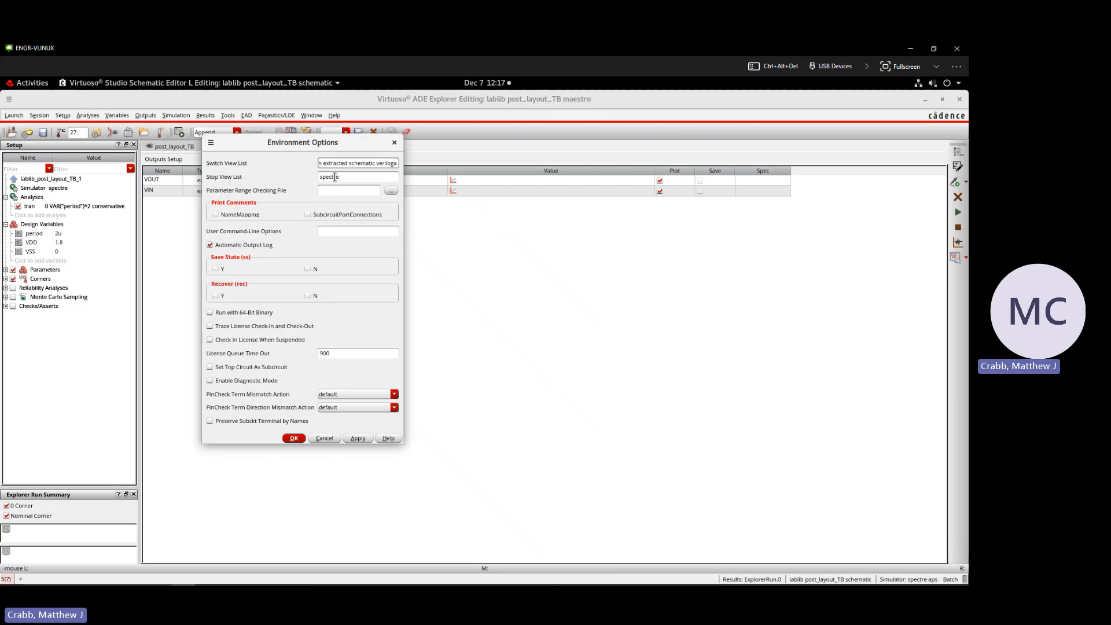
key(BackSpace)
key(BackSpace)
key(BackSpace)
key(BackSpace)
key(BackSpace)
key(BackSpace)
key(BackSpace)
key(BackSpace)
key(BackSpace)
key(BackSpace)
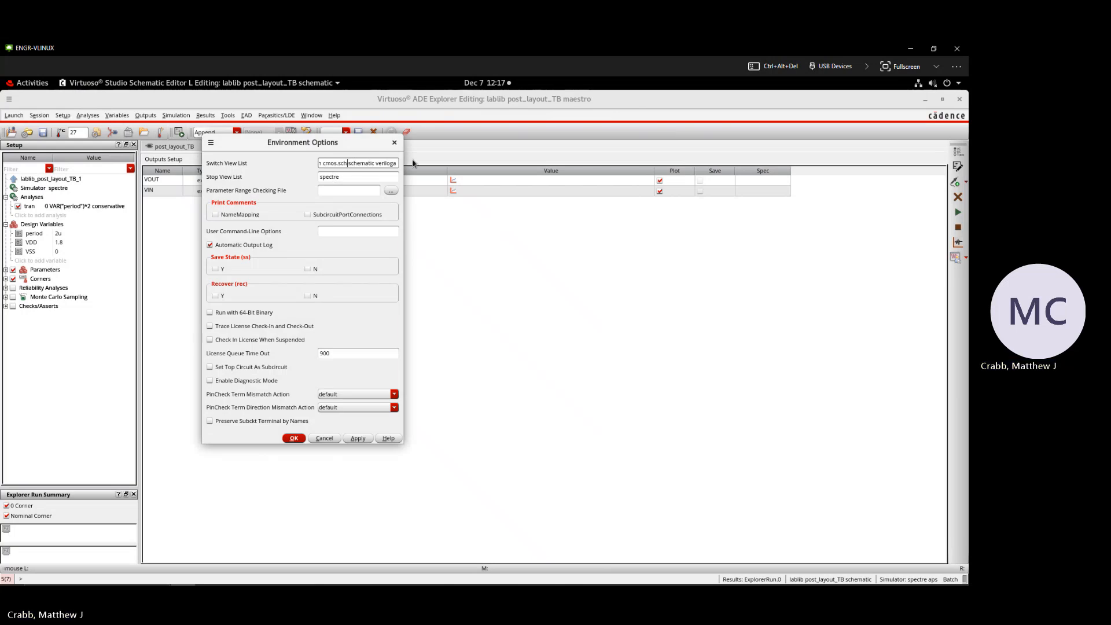
click(294, 438)
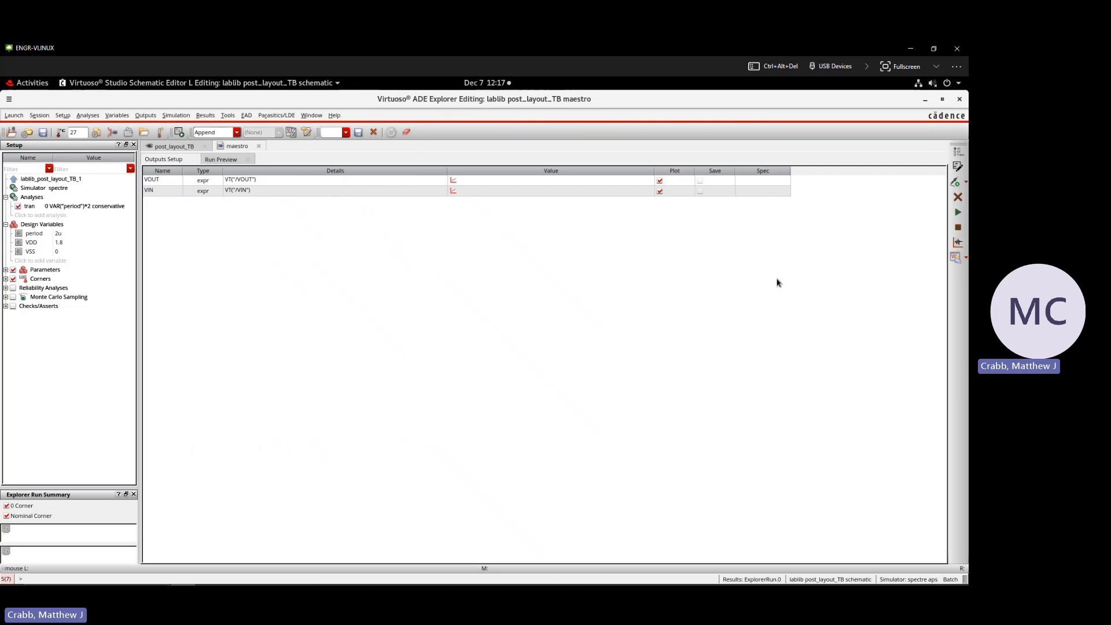
click(957, 212)
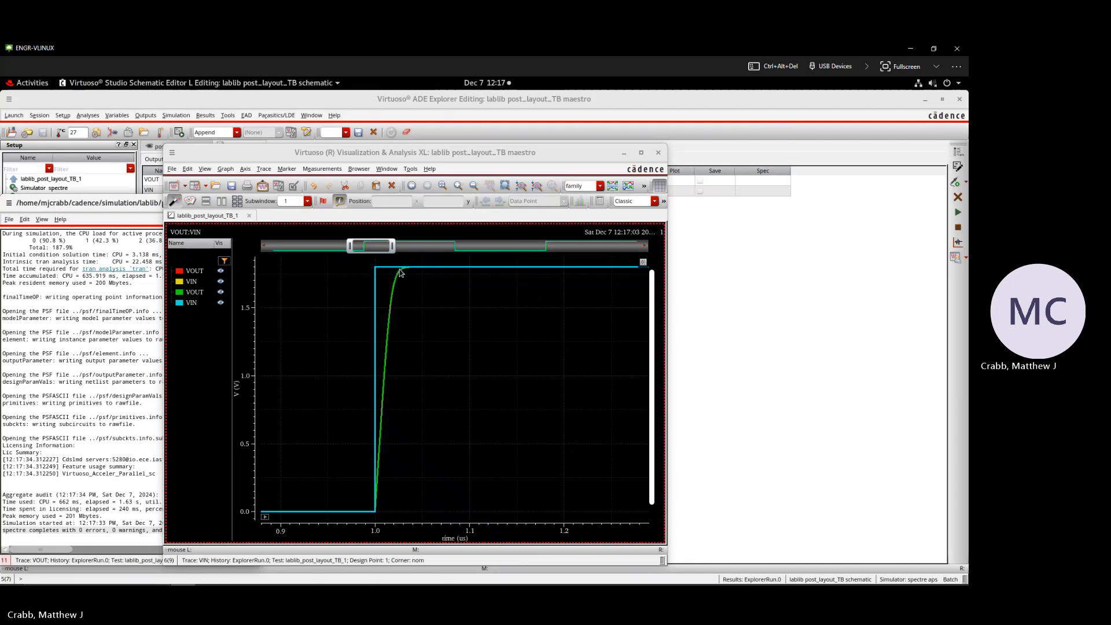
Maximize the waveform window and compare the two VOUT traces closely on the rising edge just after 1 us.
double_click(335, 153)
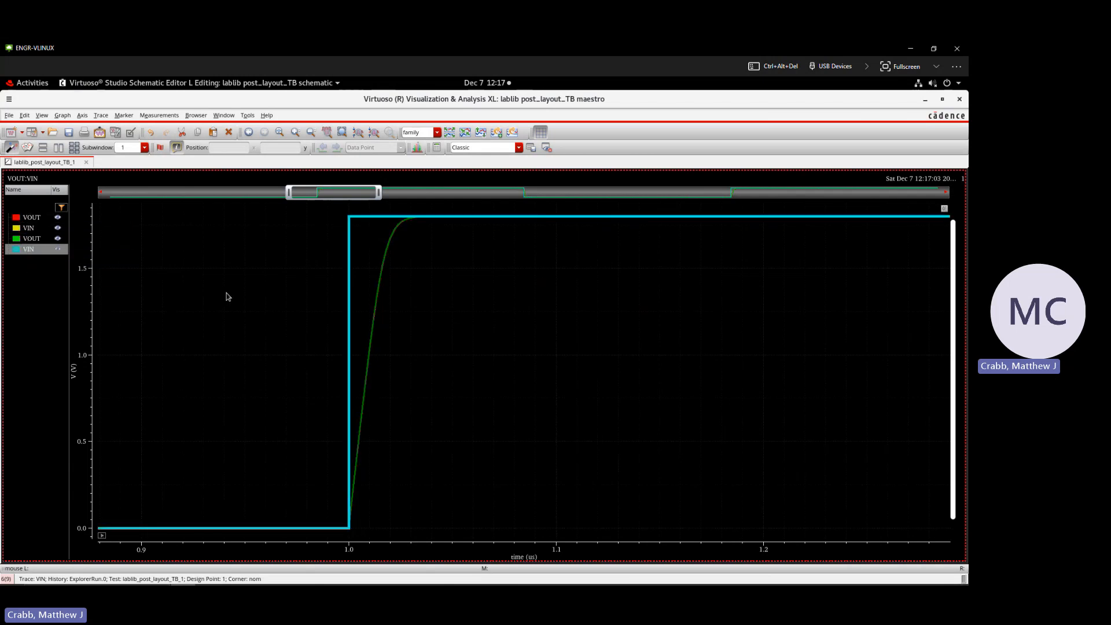
right_drag(346, 211, 454, 526)
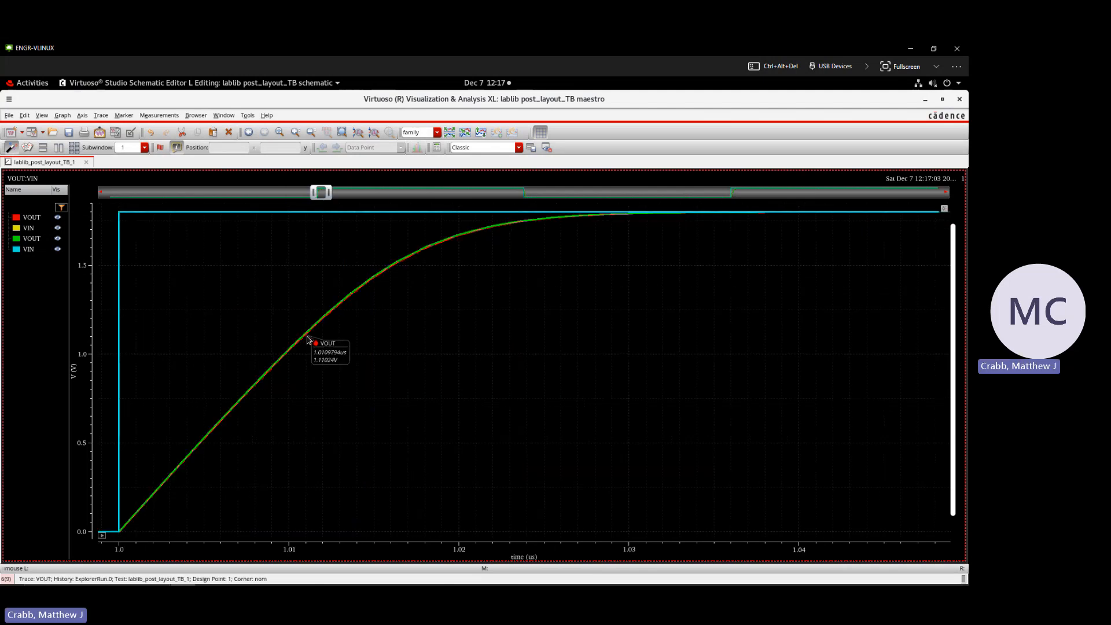
right_drag(284, 285, 348, 433)
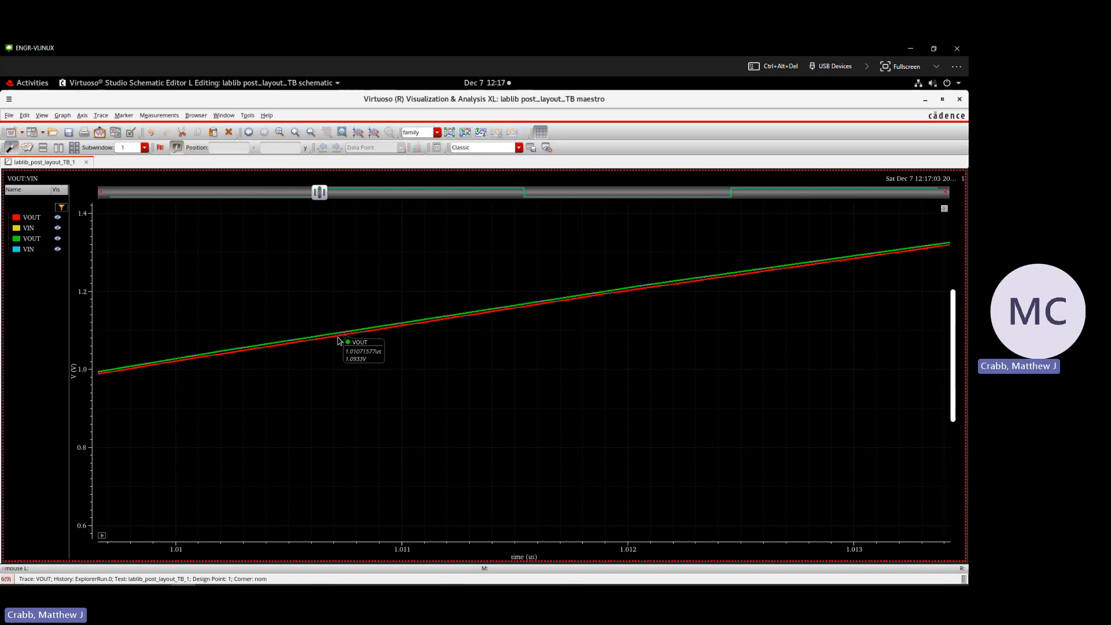
right_drag(325, 299, 357, 388)
mouse_move(348, 343)
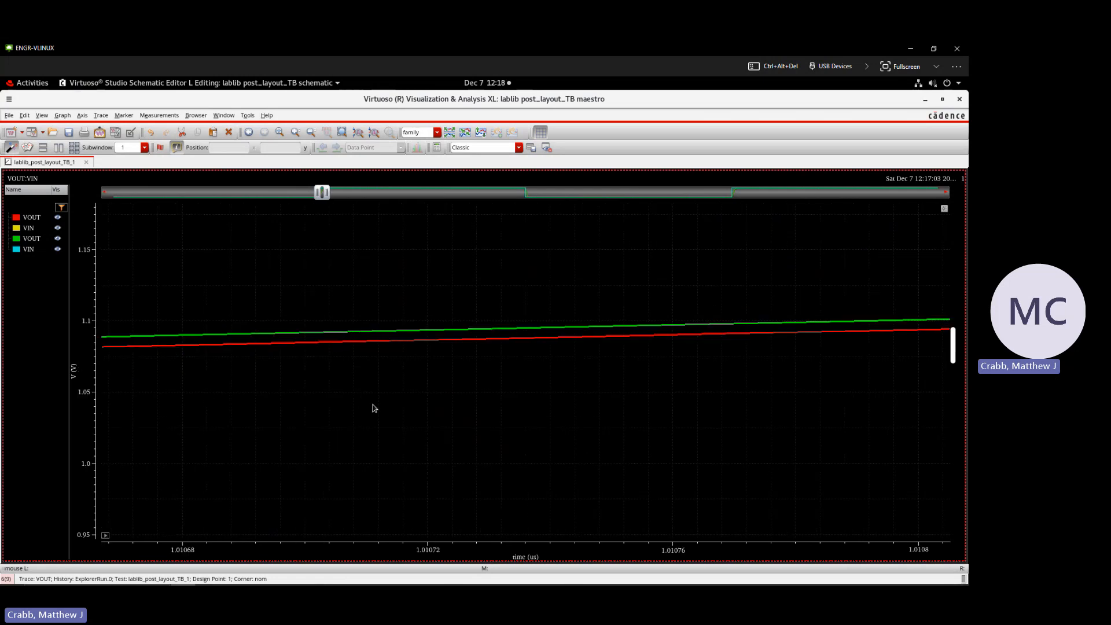
Compare the extracted and schematic VOUT traces on the falling edge just after 2 us.
key(f)
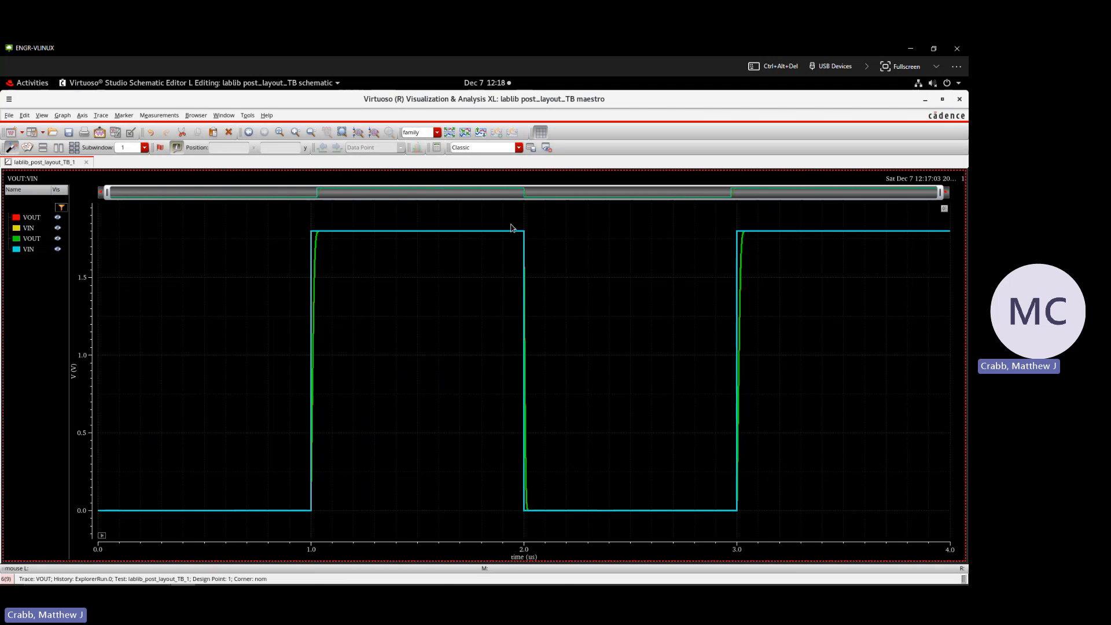
mouse_move(512, 221)
right_down()
mouse_move(543, 369)
mouse_move(550, 524)
right_up()
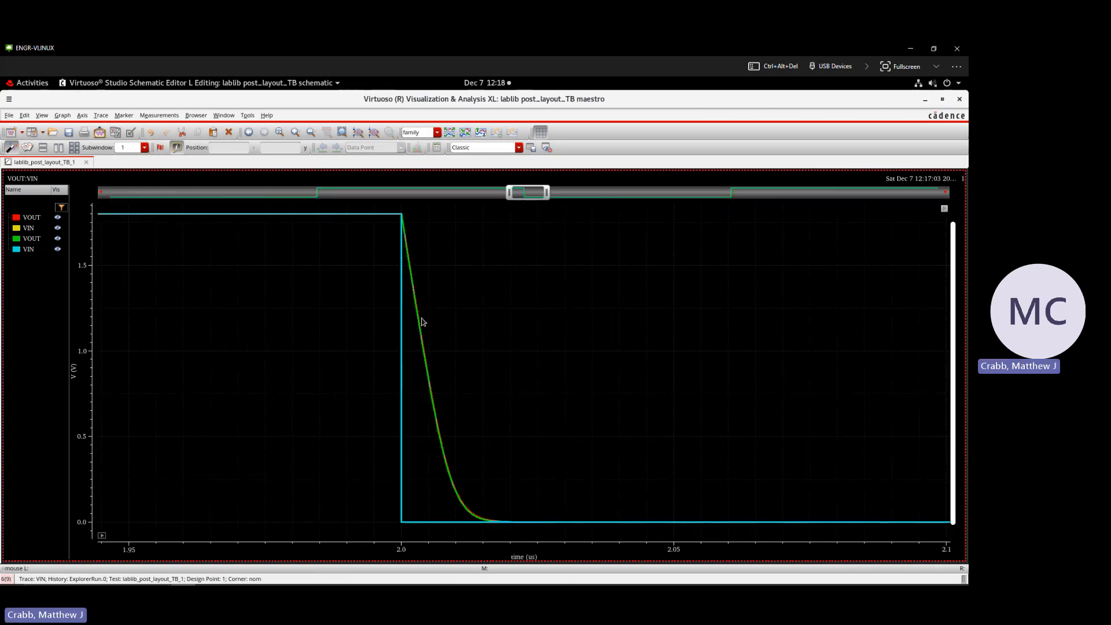
right_drag(396, 208, 543, 538)
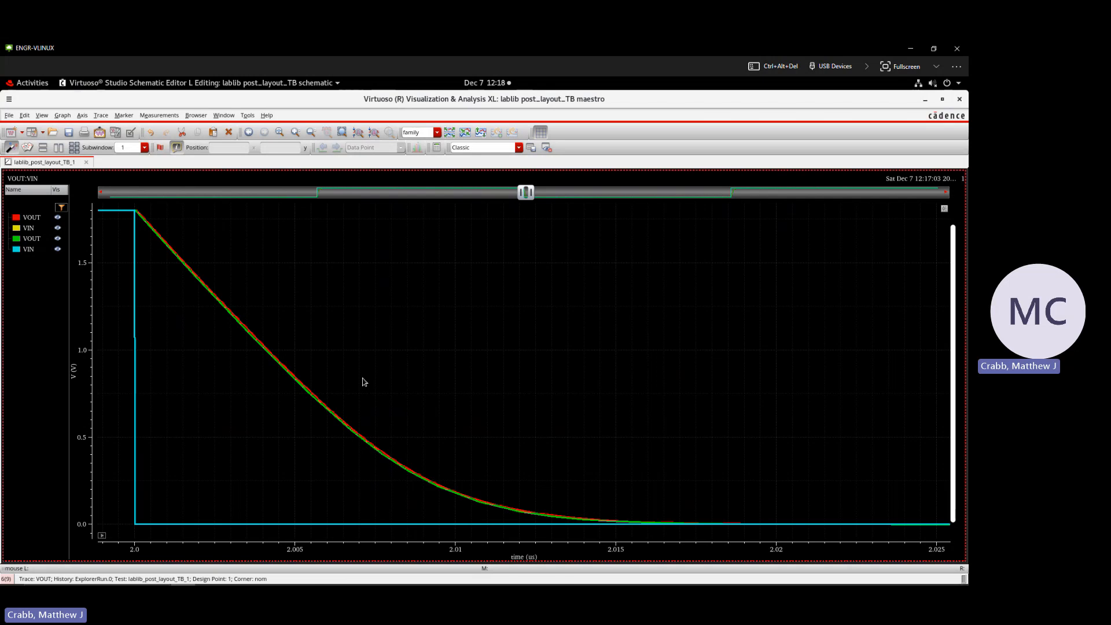
Compare the two VOUT traces closely around 2.0076 us, restore the full plot, and close the waveform and ADE Explorer windows.
right_drag(360, 375, 414, 491)
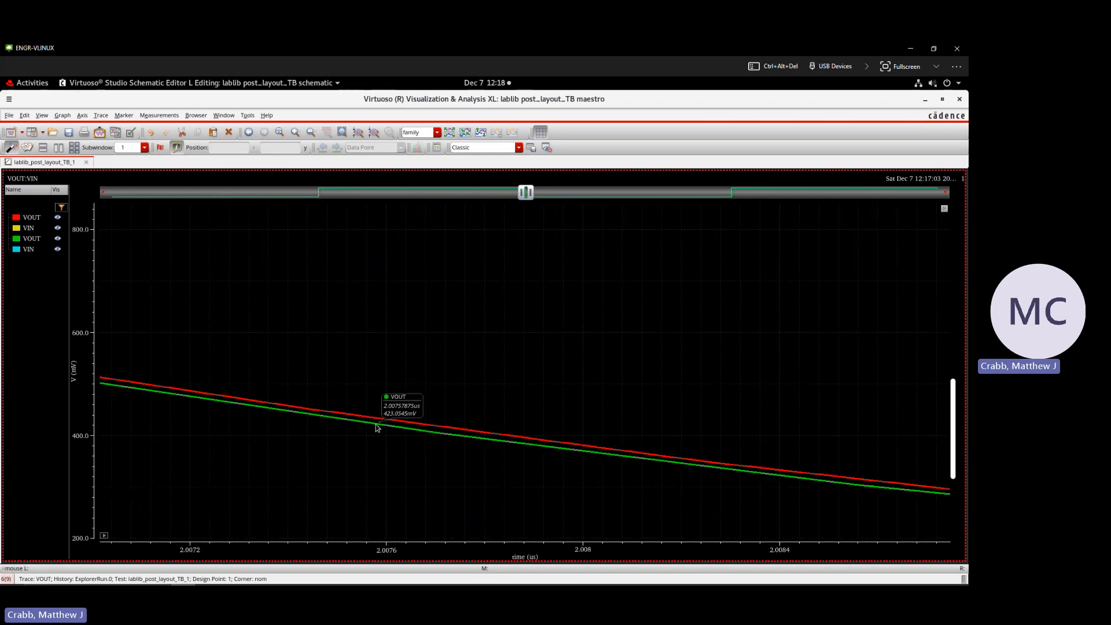
key(f)
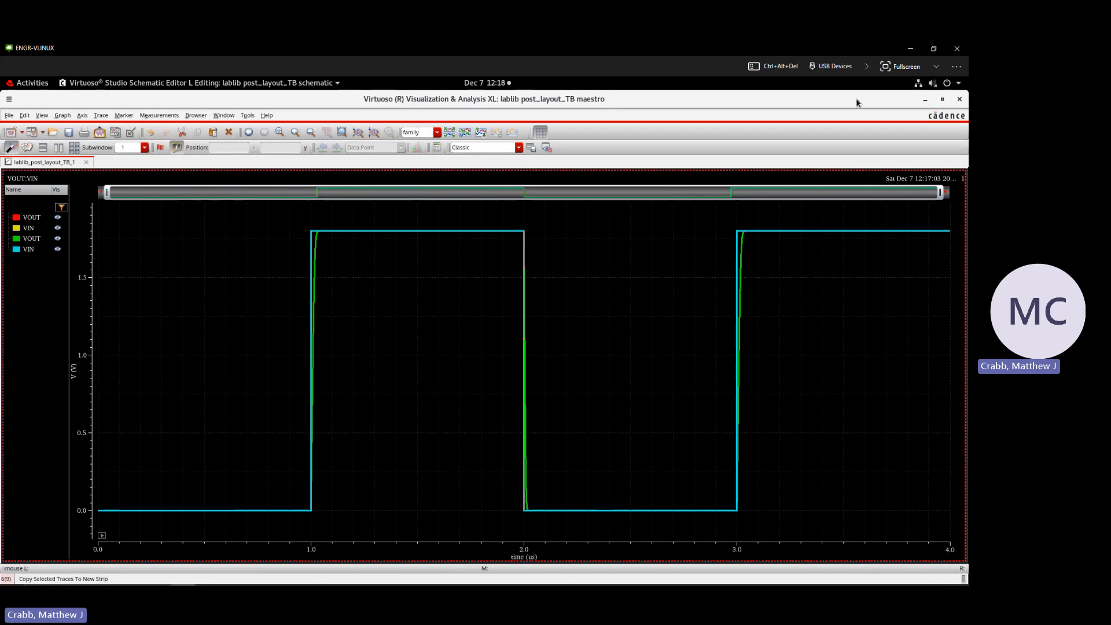
click(959, 99)
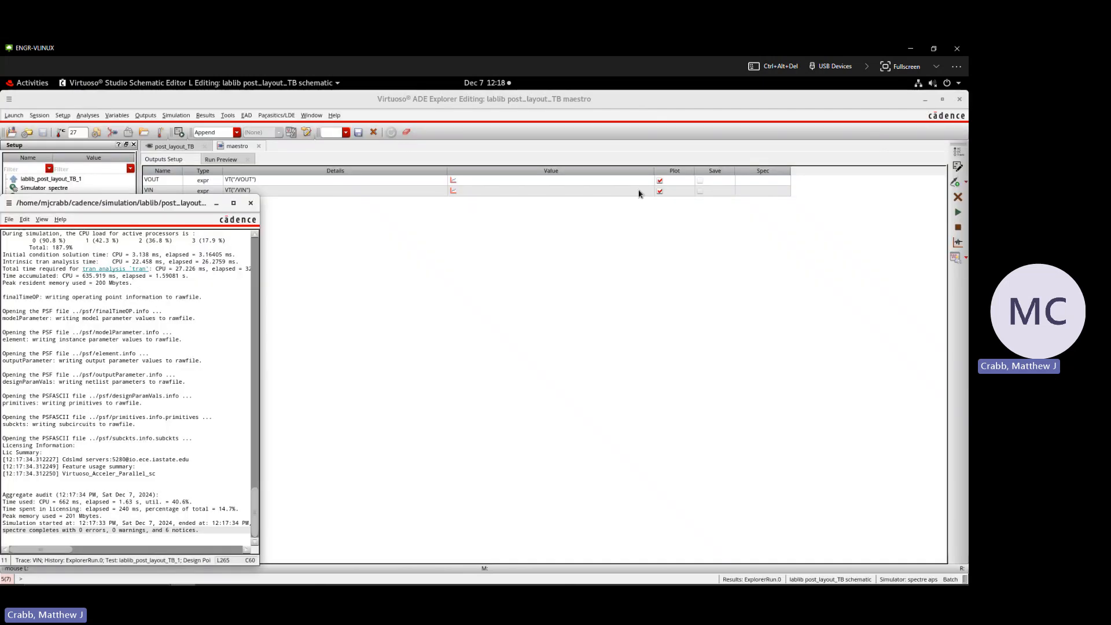
click(446, 117)
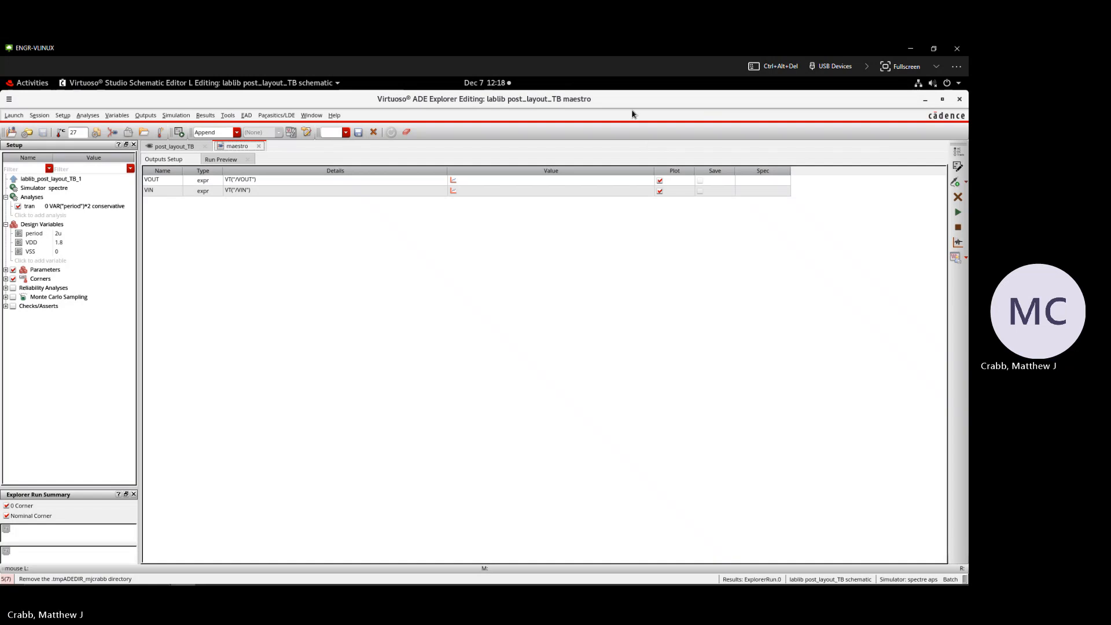
click(960, 99)
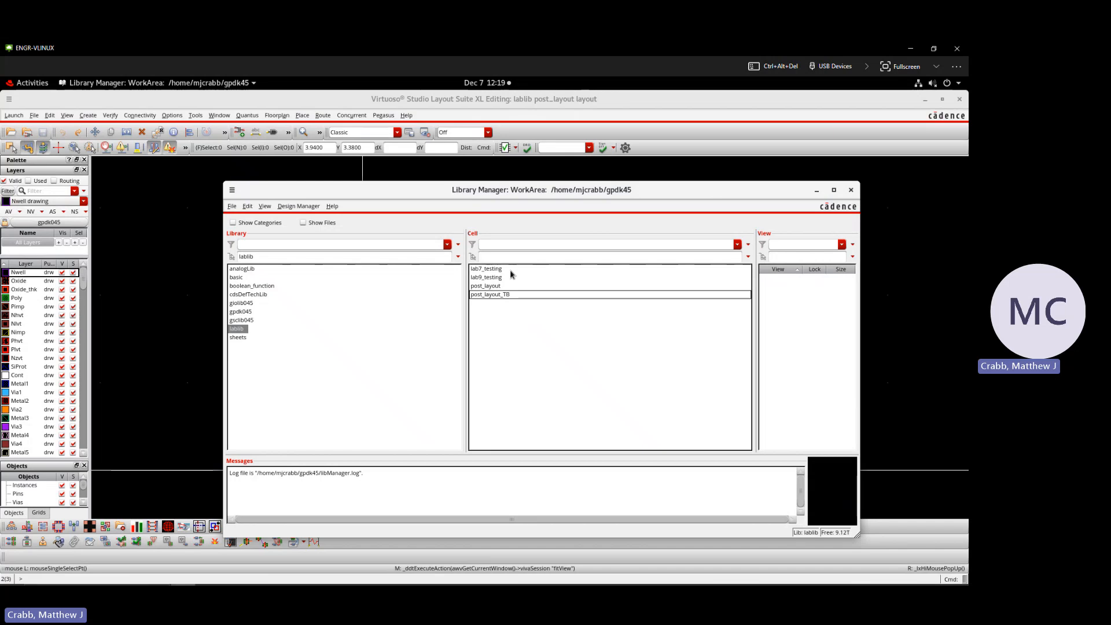
Create a new cell view named config, of type config, for the post_layout_TB cell in lablib, opened with Hierarchy Editor.
click(507, 295)
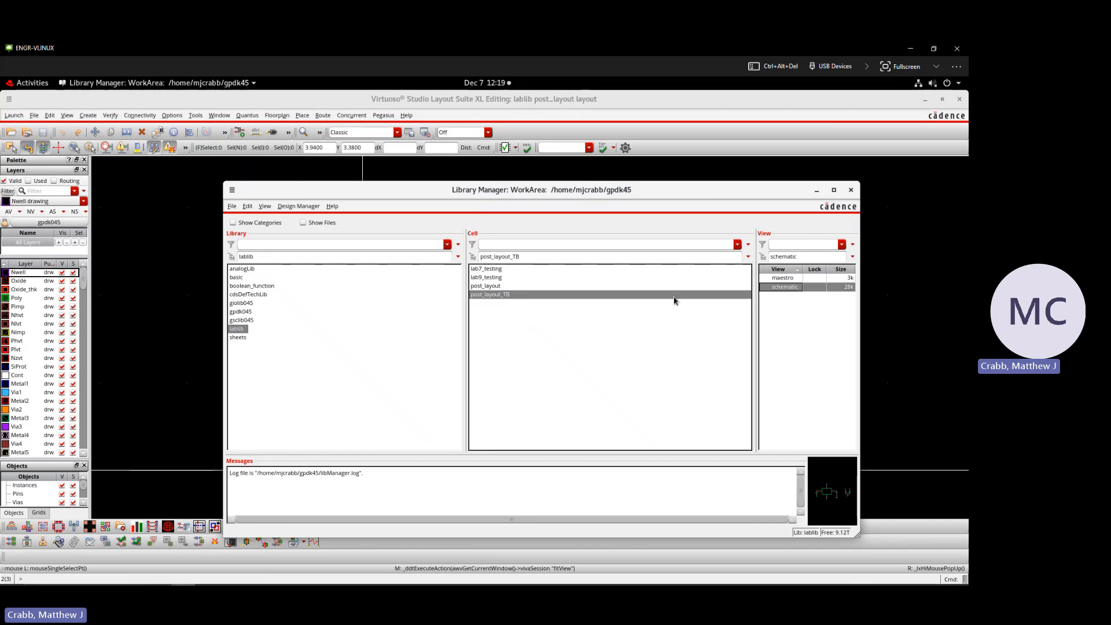
click(231, 206)
mouse_move(237, 220)
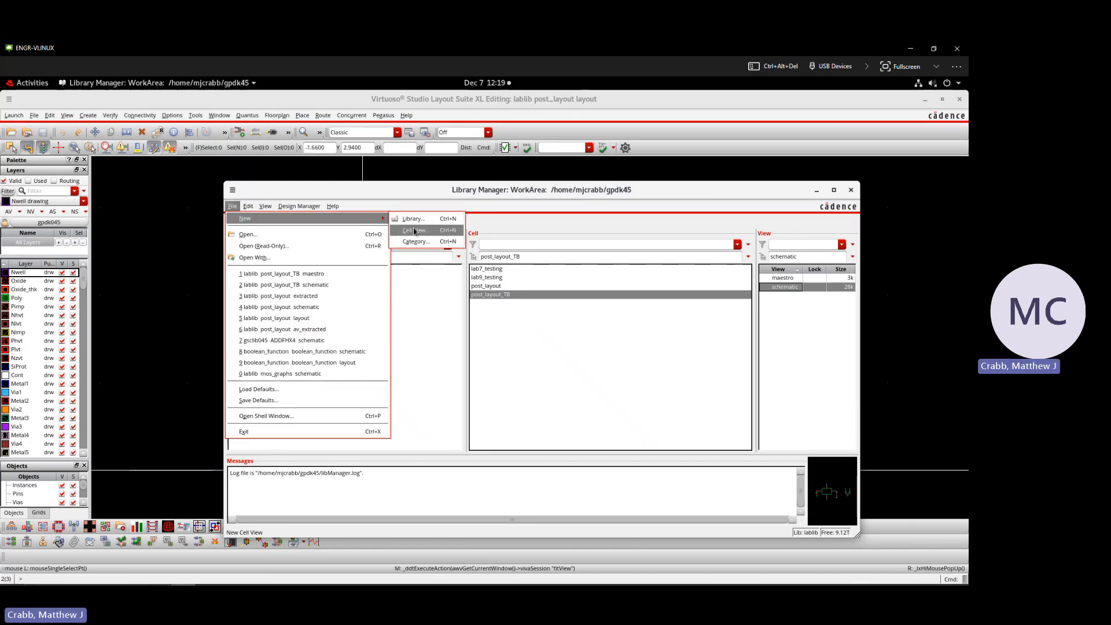
click(413, 229)
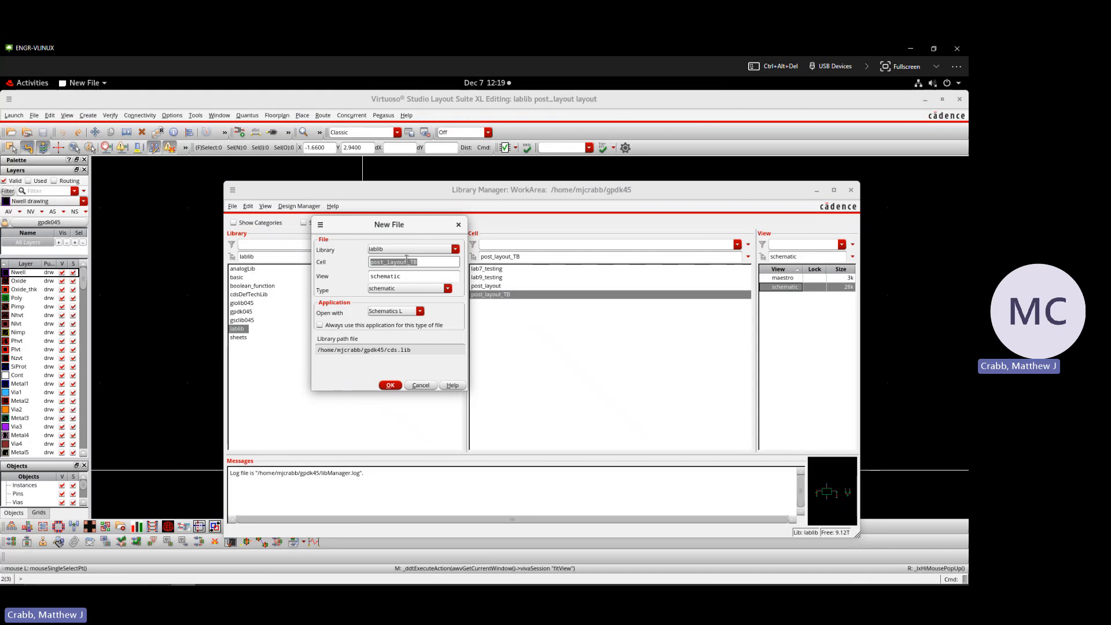
double_click(401, 277)
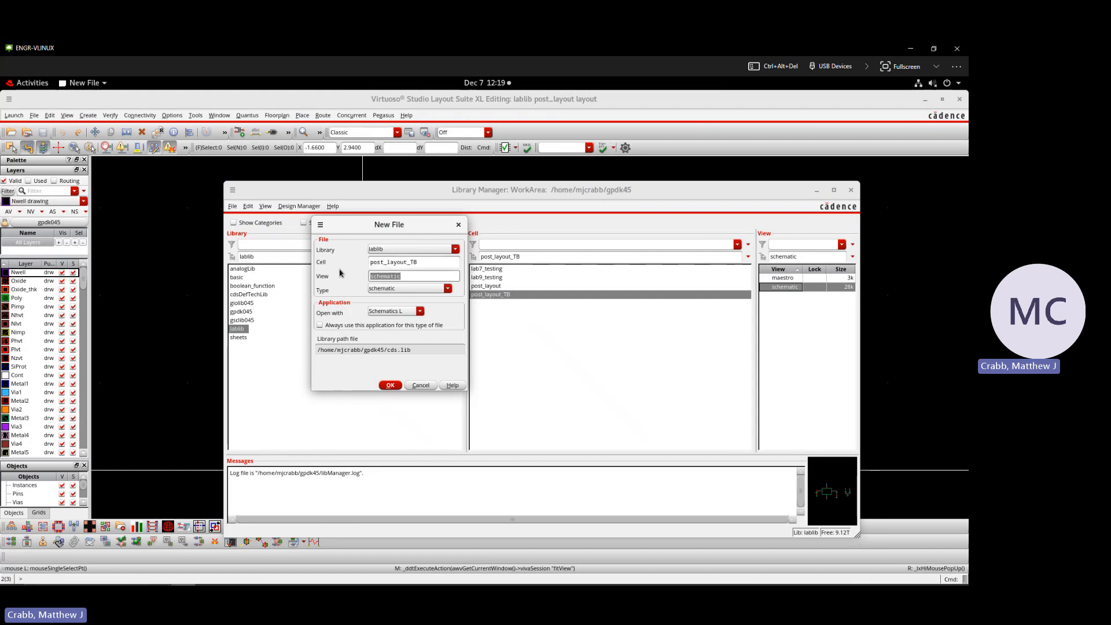
text(config)
key(Tab)
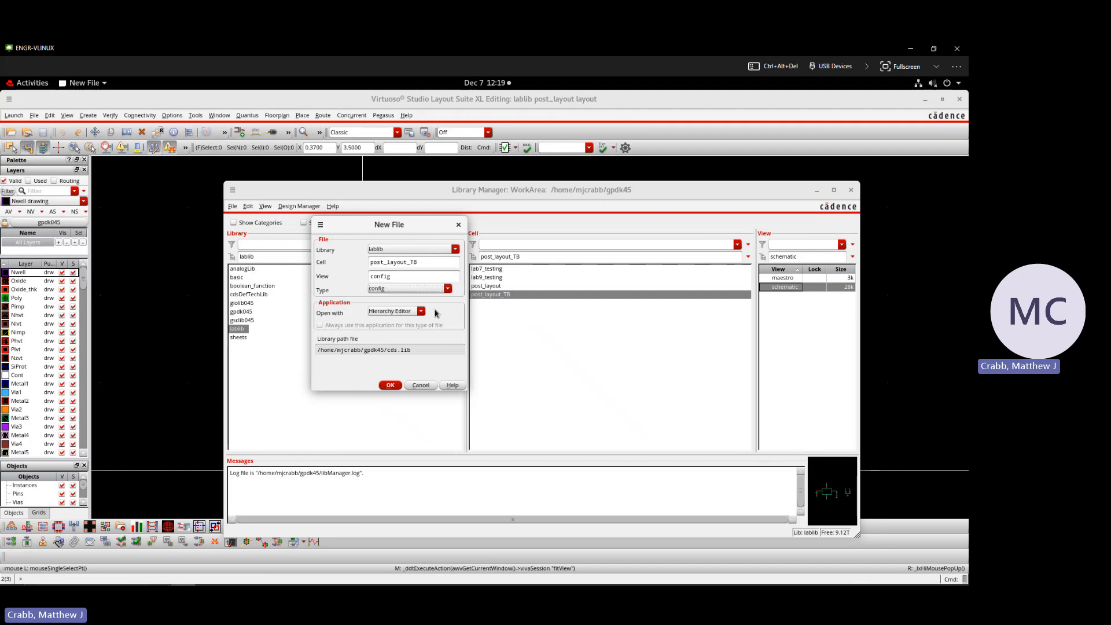
click(390, 385)
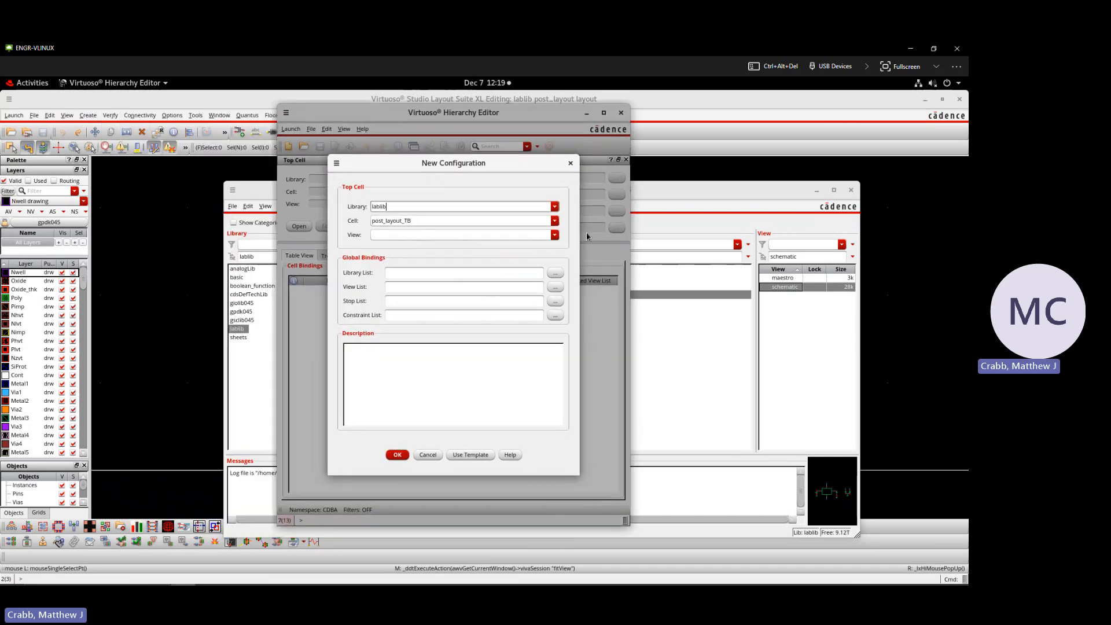
Set the new configuration's top cell view to schematic, load the spectre template, and create the configuration.
click(554, 235)
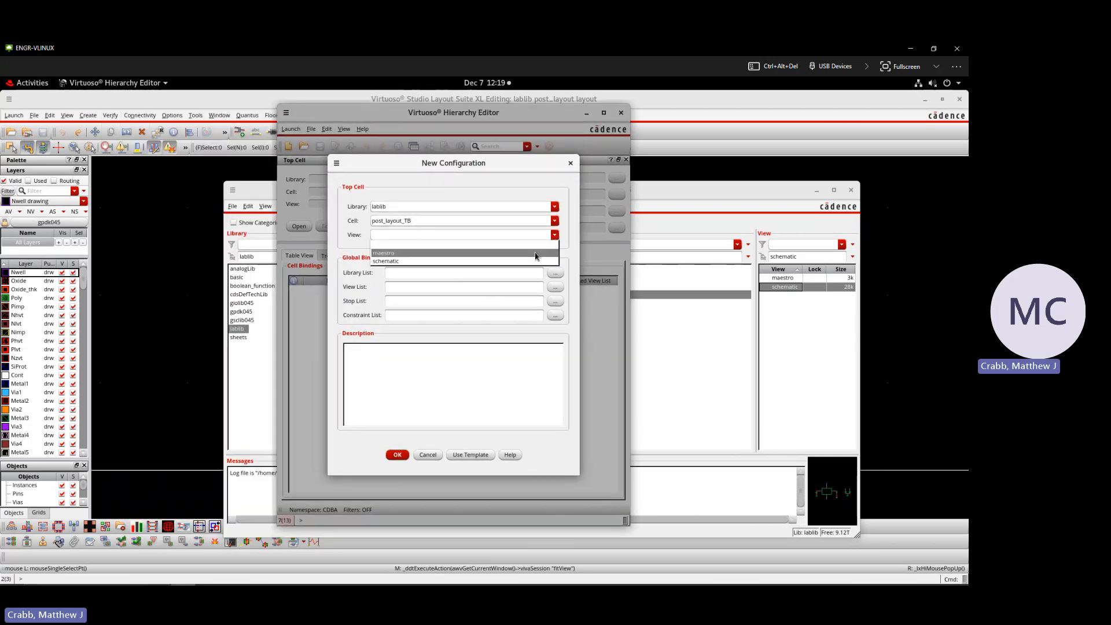
click(397, 261)
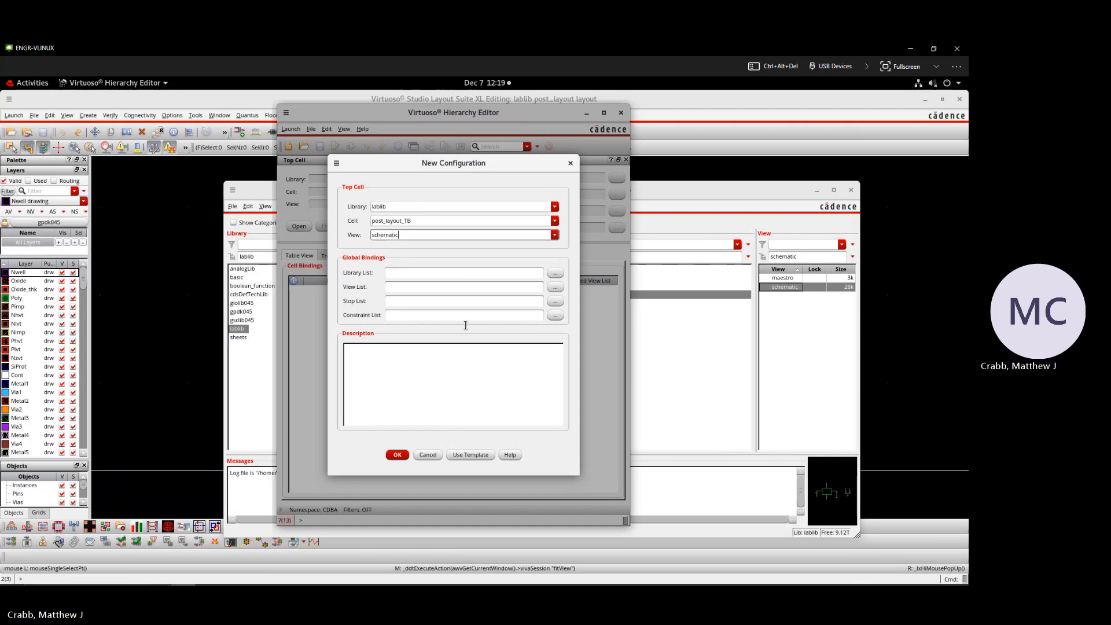
click(464, 454)
click(417, 305)
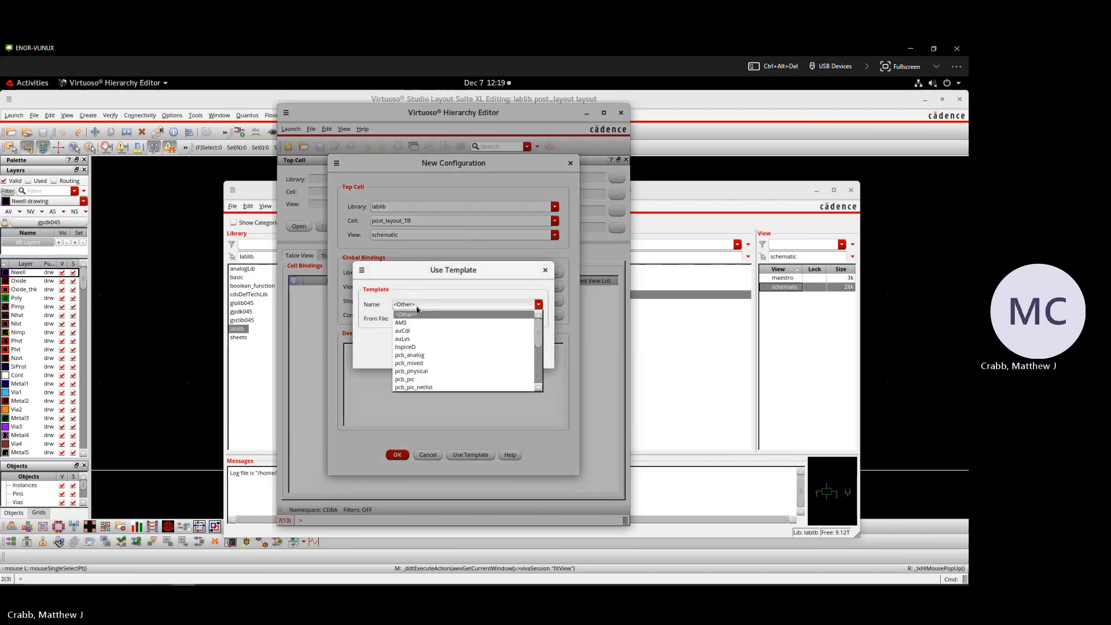
scroll(427, 342, down, 4)
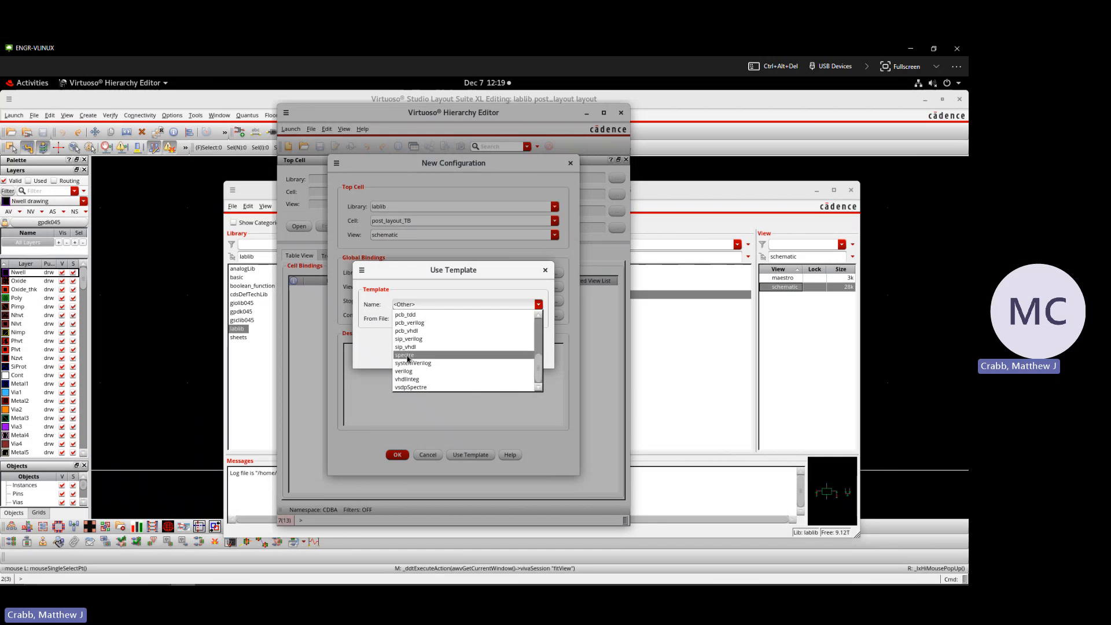
click(407, 355)
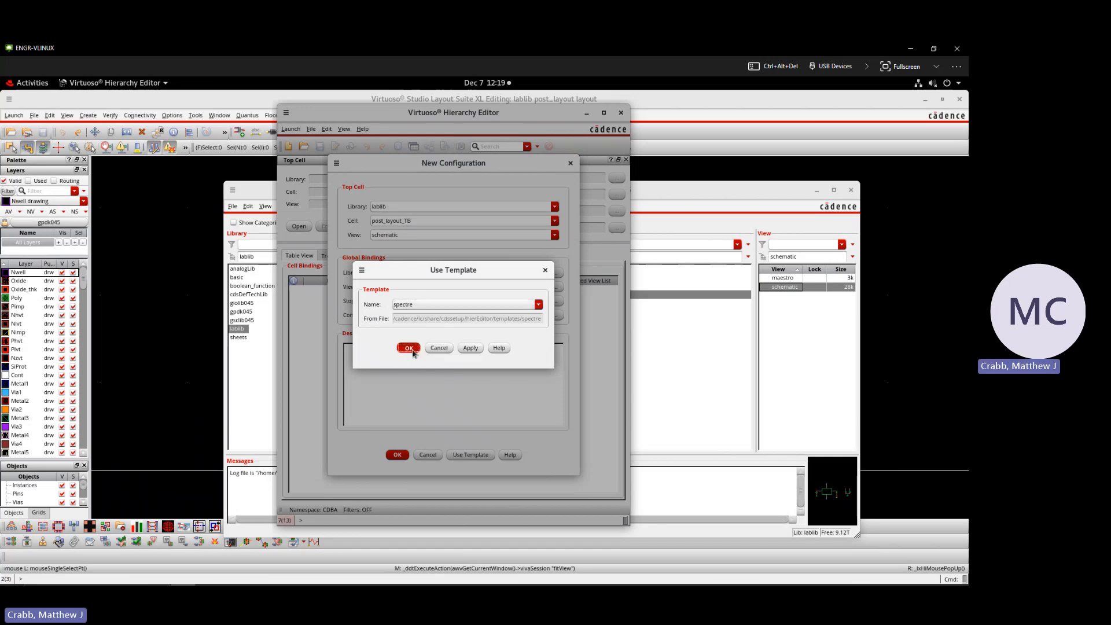
click(408, 349)
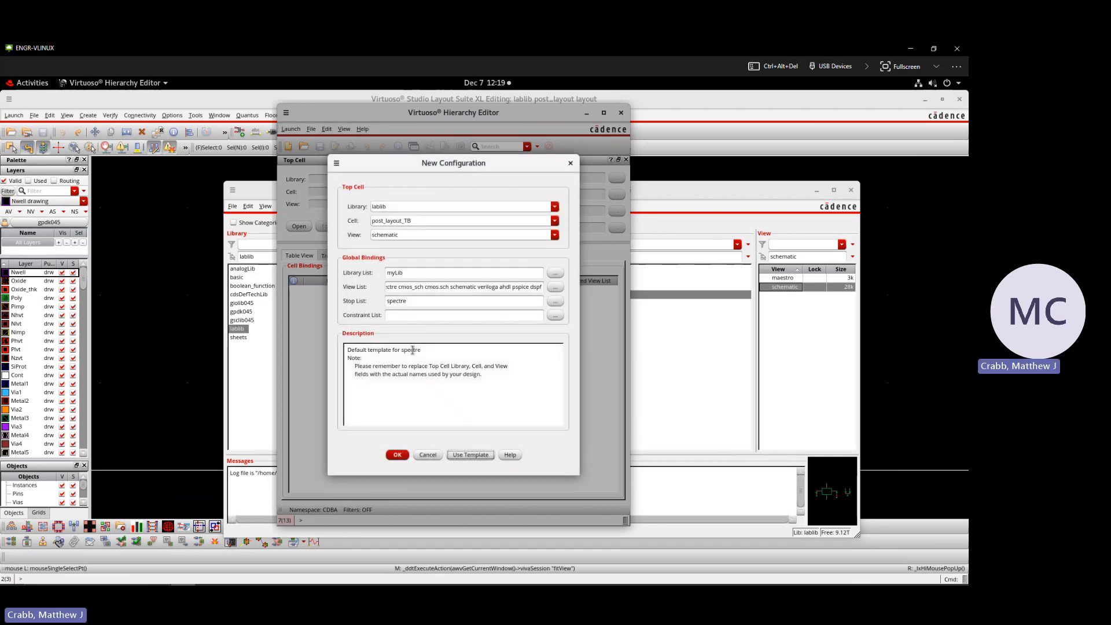
click(397, 455)
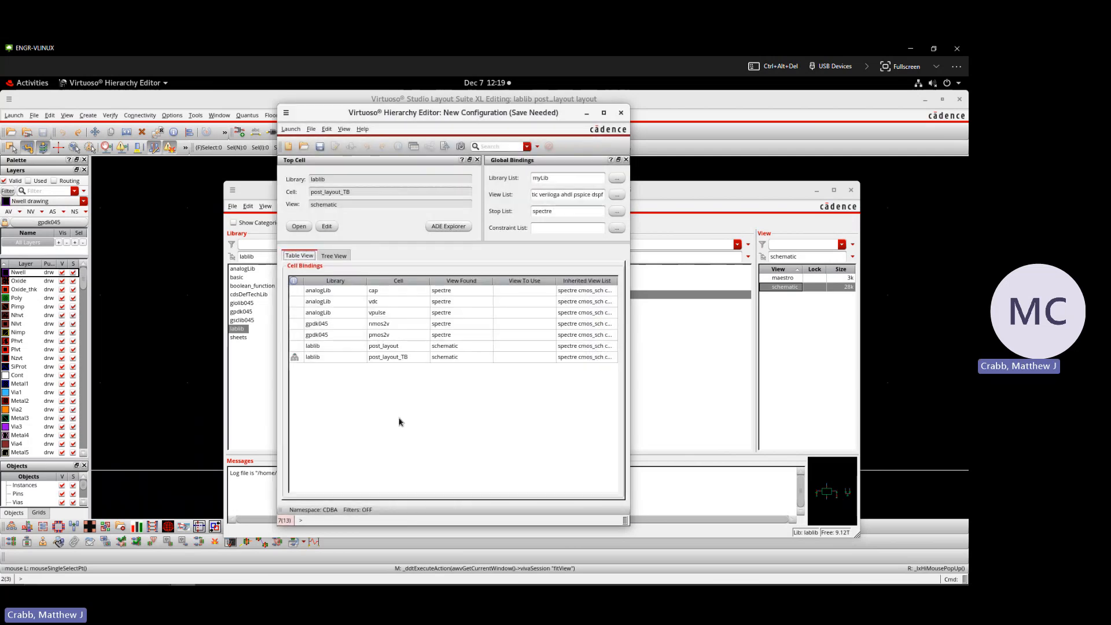
Widen the Hierarchy Editor window and review the cell bindings of the analogLib, gpdk045 and post_layout cells.
drag(526, 118, 535, 117)
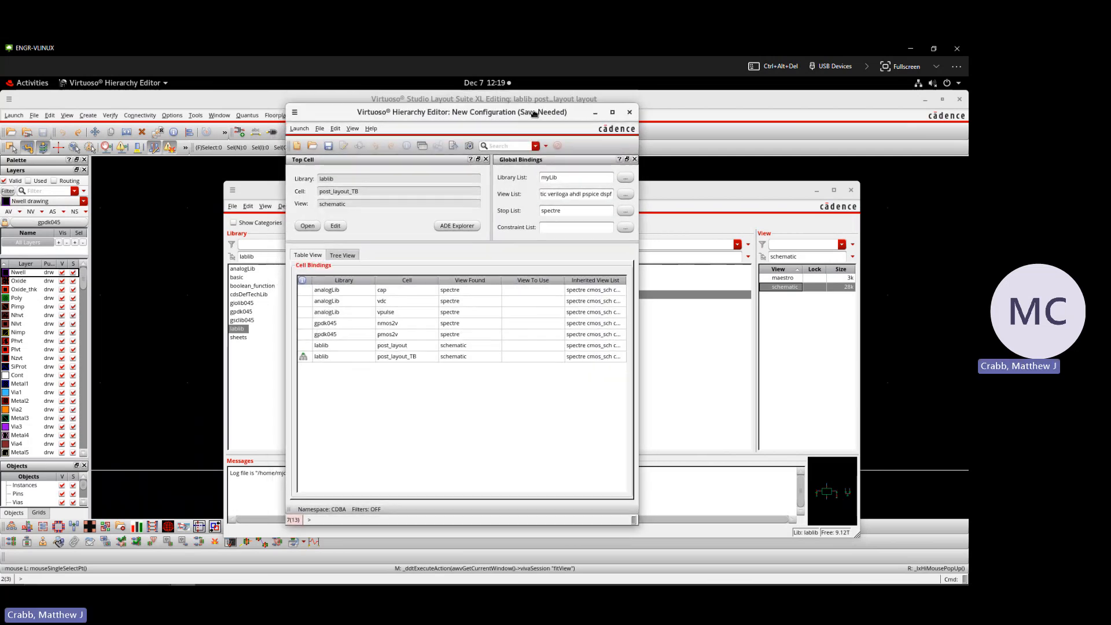
drag(635, 317, 746, 317)
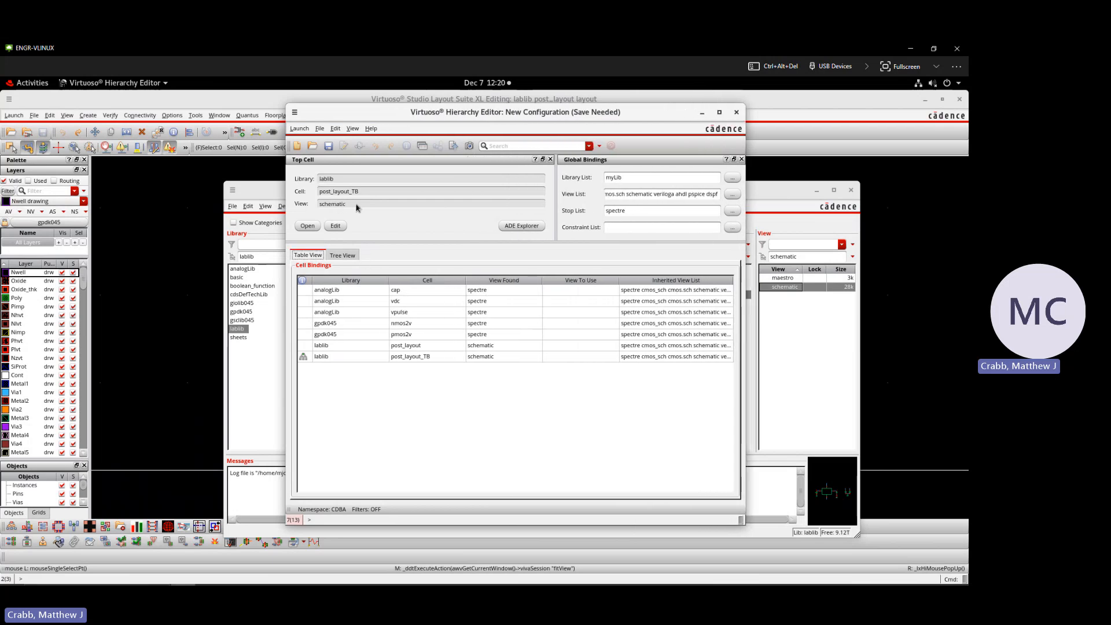
click(351, 292)
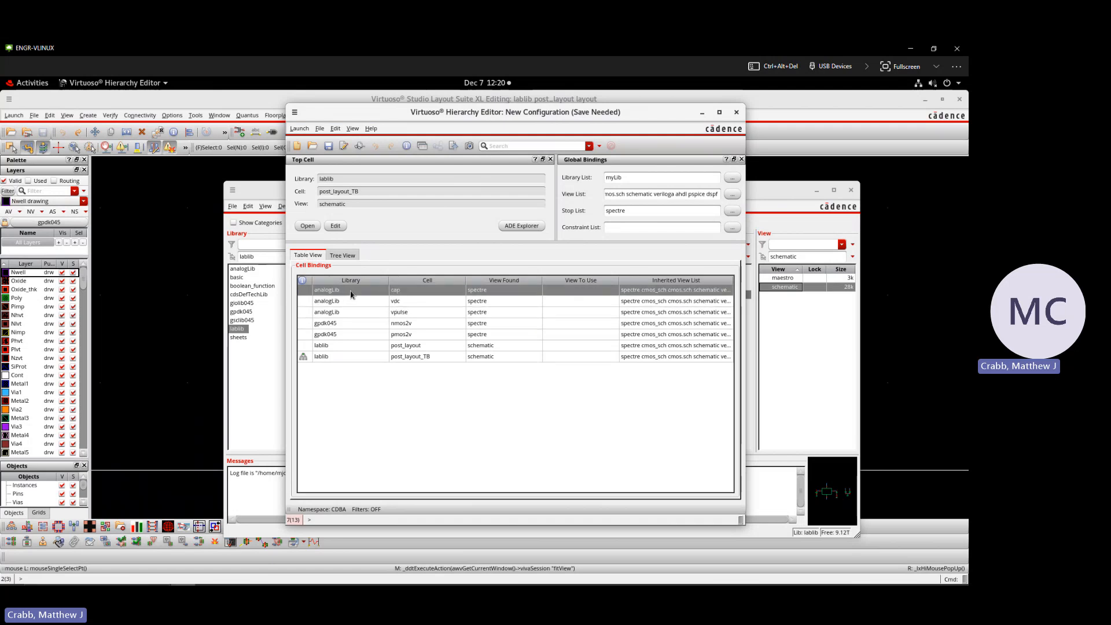
click(346, 302)
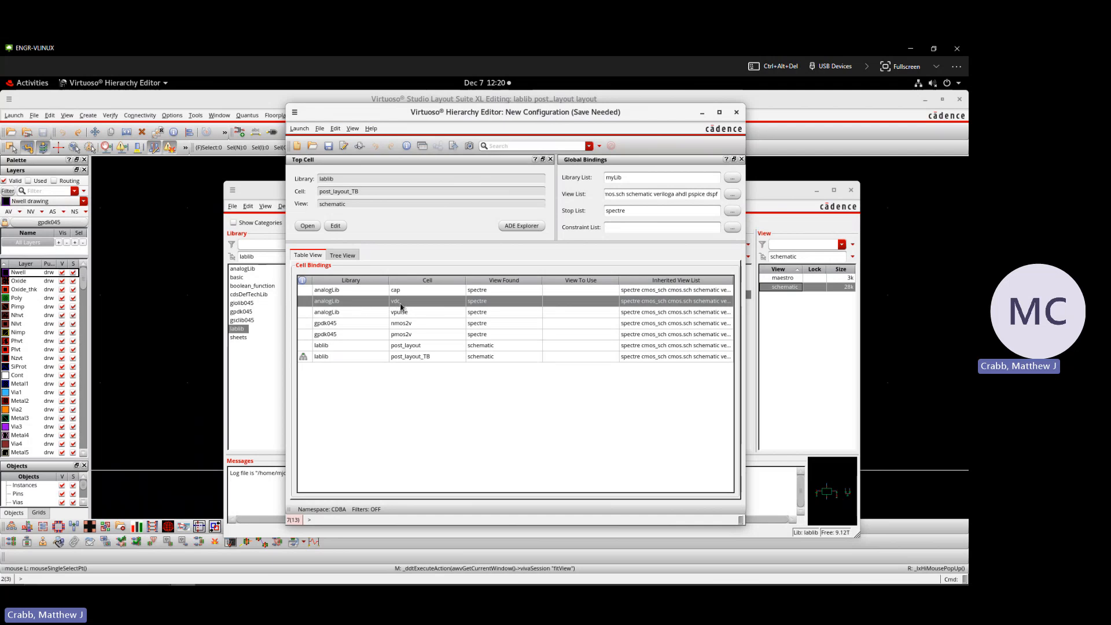
click(355, 315)
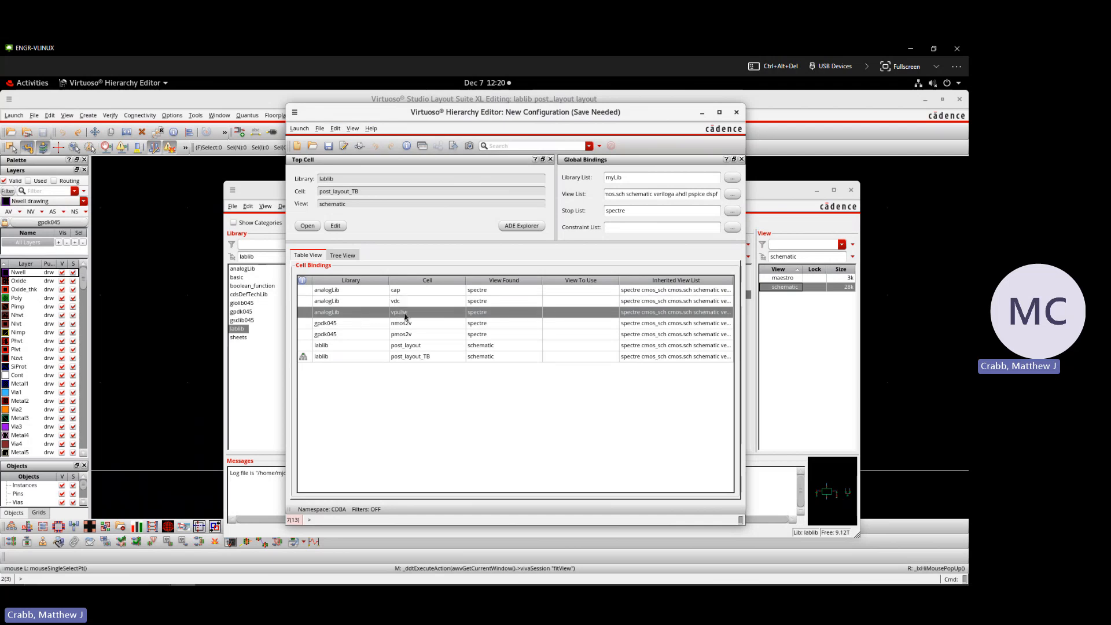
click(379, 324)
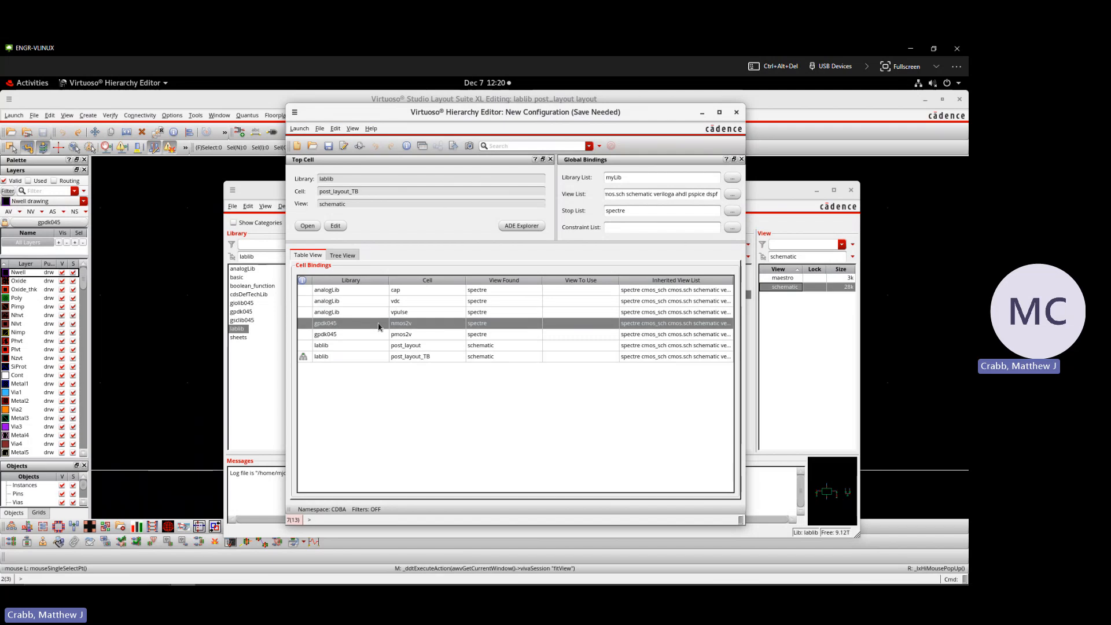
click(374, 335)
click(370, 346)
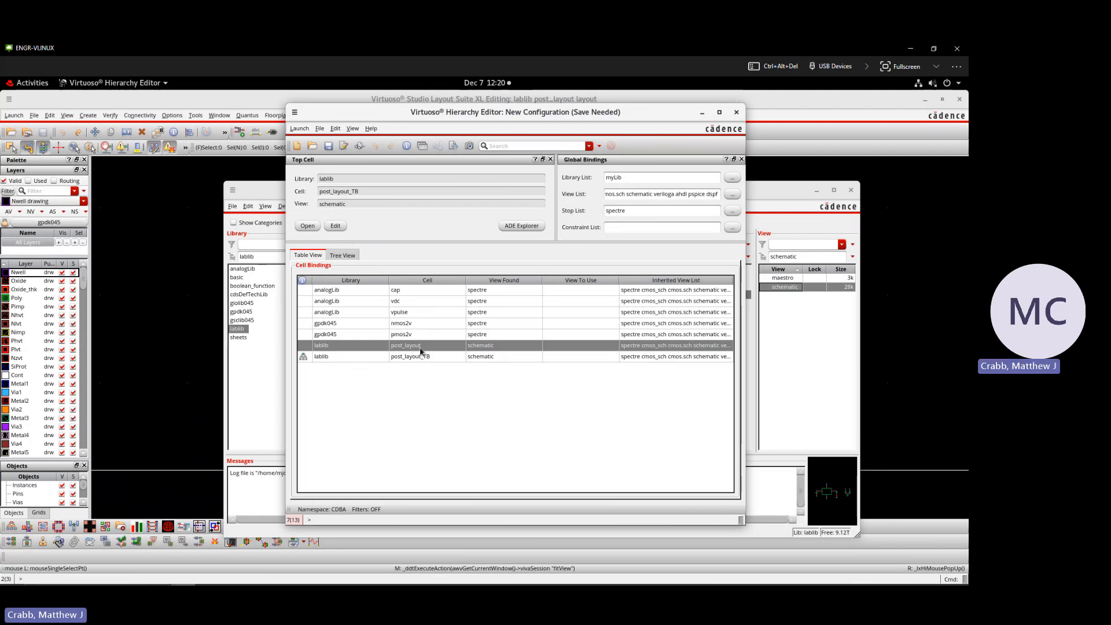
Examine the testbench's instance tree, expanding I0 to inspect its transistors M0 to M3, and return to the cell bindings table.
click(343, 256)
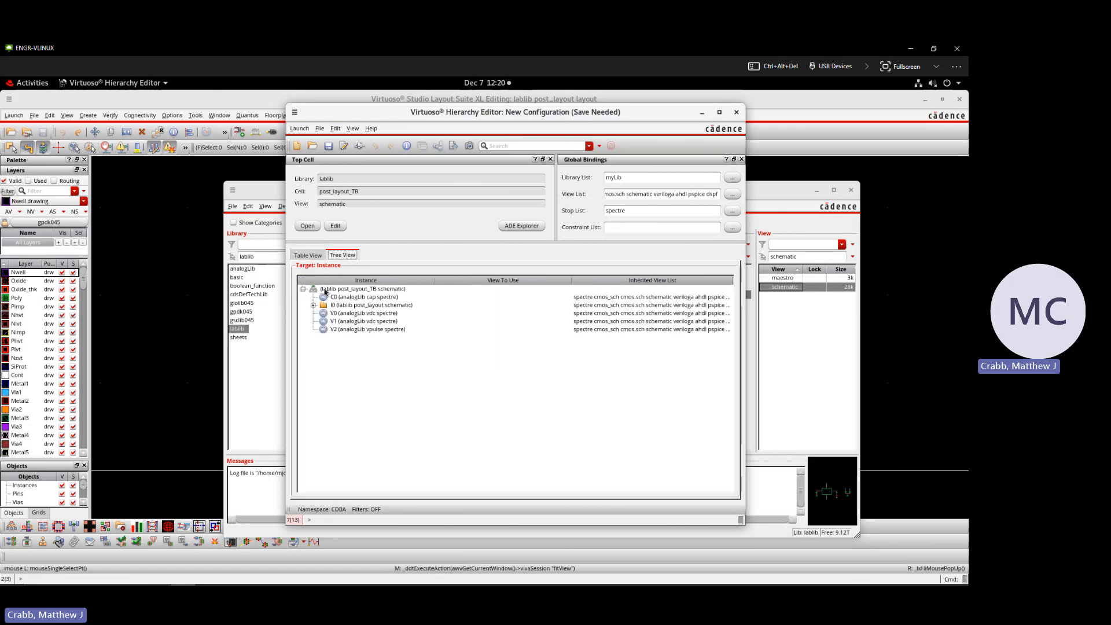
click(325, 291)
click(312, 305)
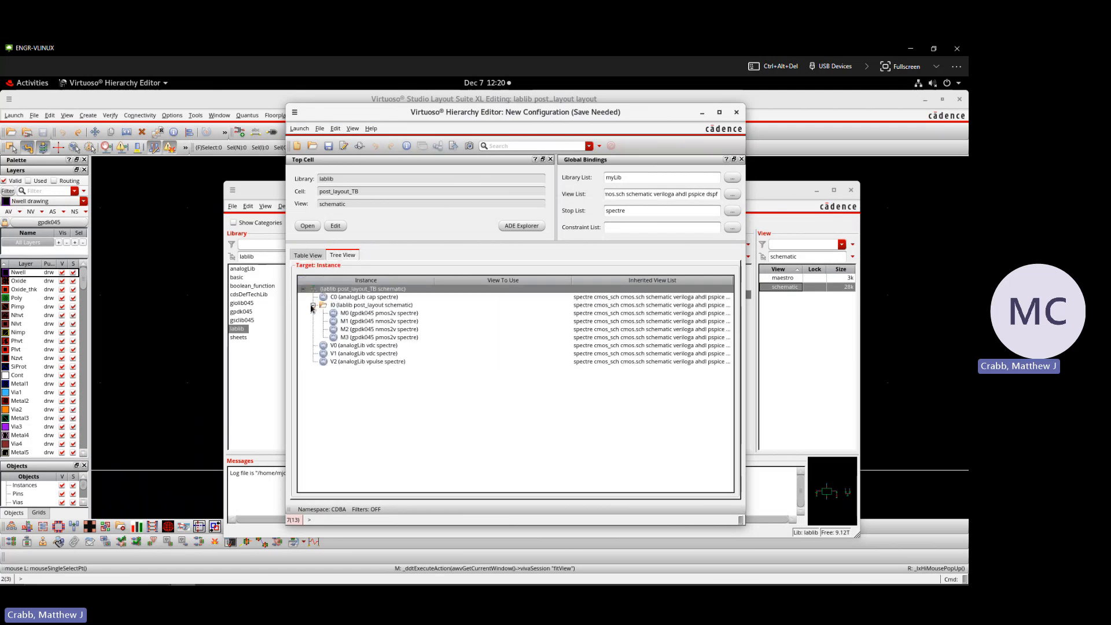
click(371, 307)
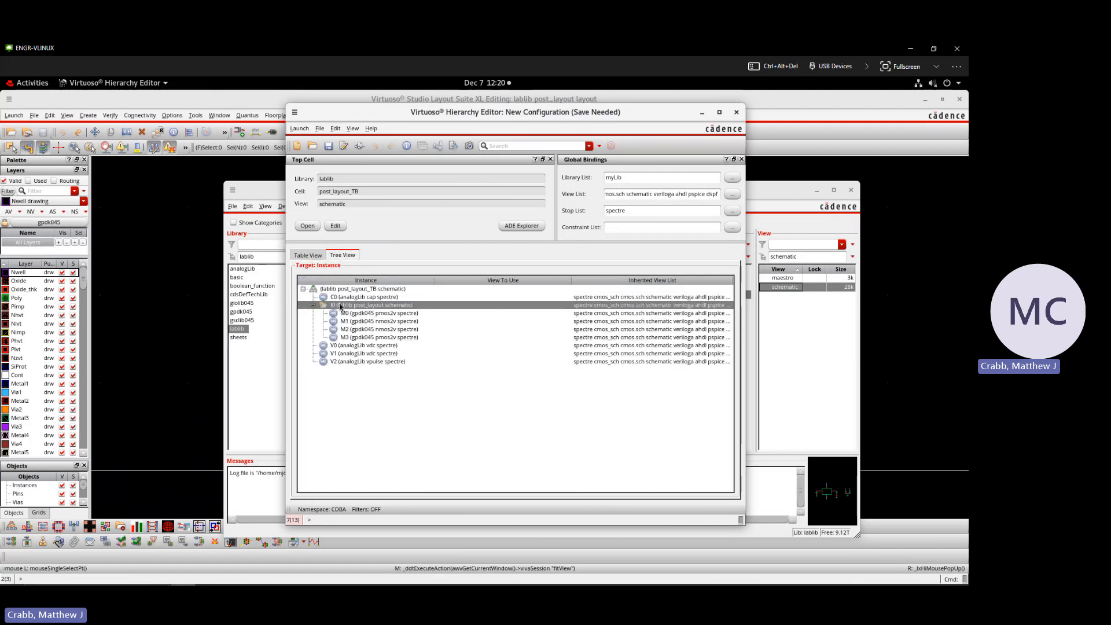
click(367, 315)
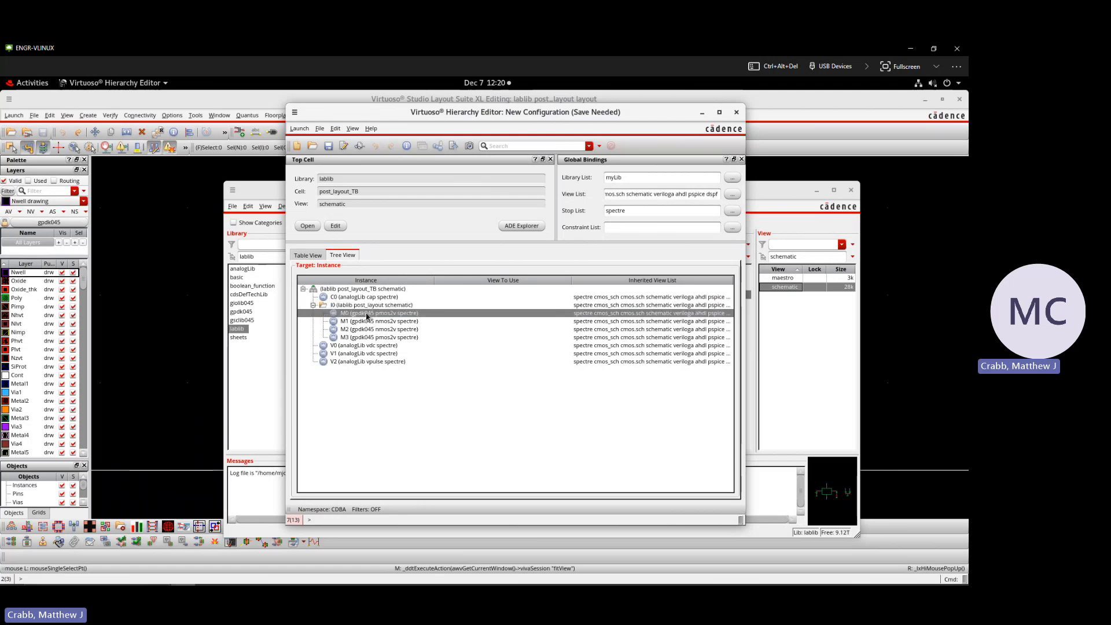
click(370, 322)
click(371, 330)
click(372, 337)
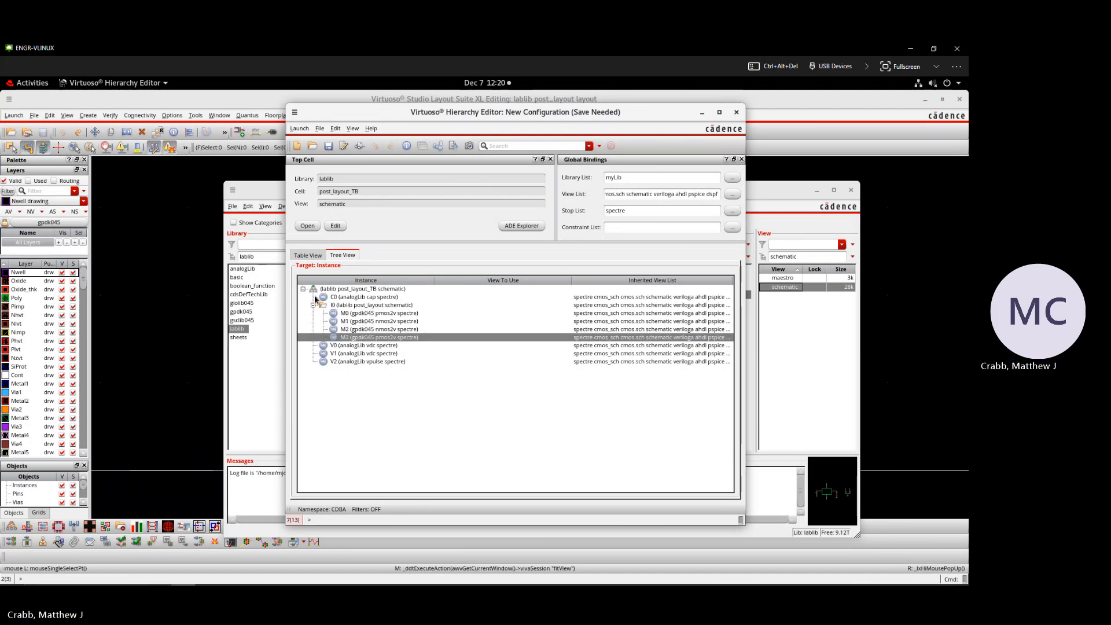
click(303, 289)
click(307, 256)
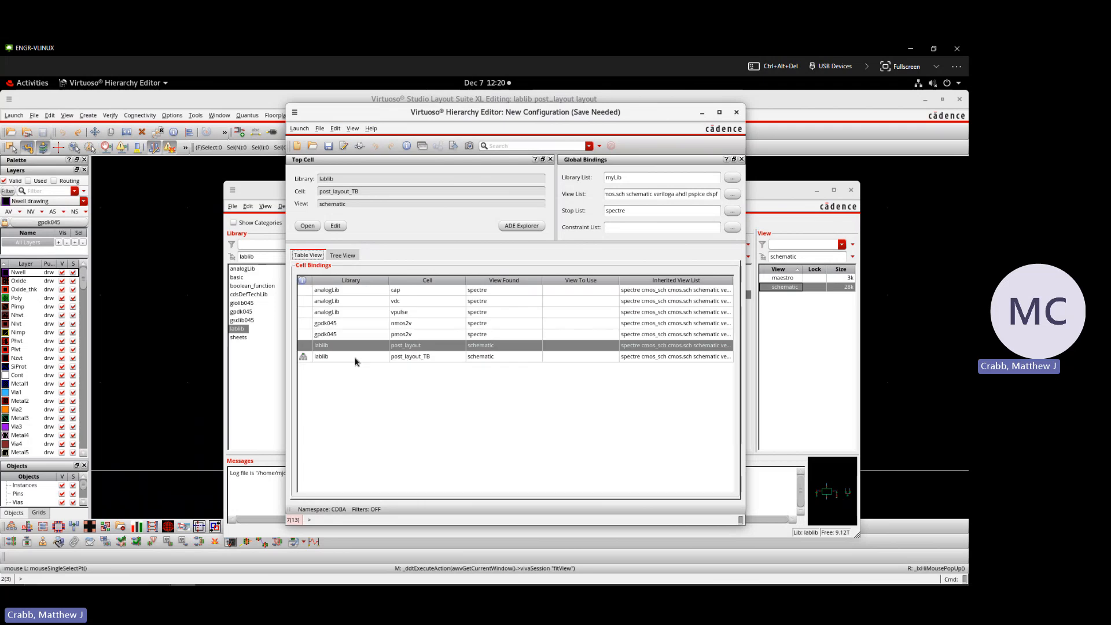
Check the global View List against the views found for the cap, vdc, vpulse and post_layout cells.
drag(612, 194, 678, 200)
click(622, 198)
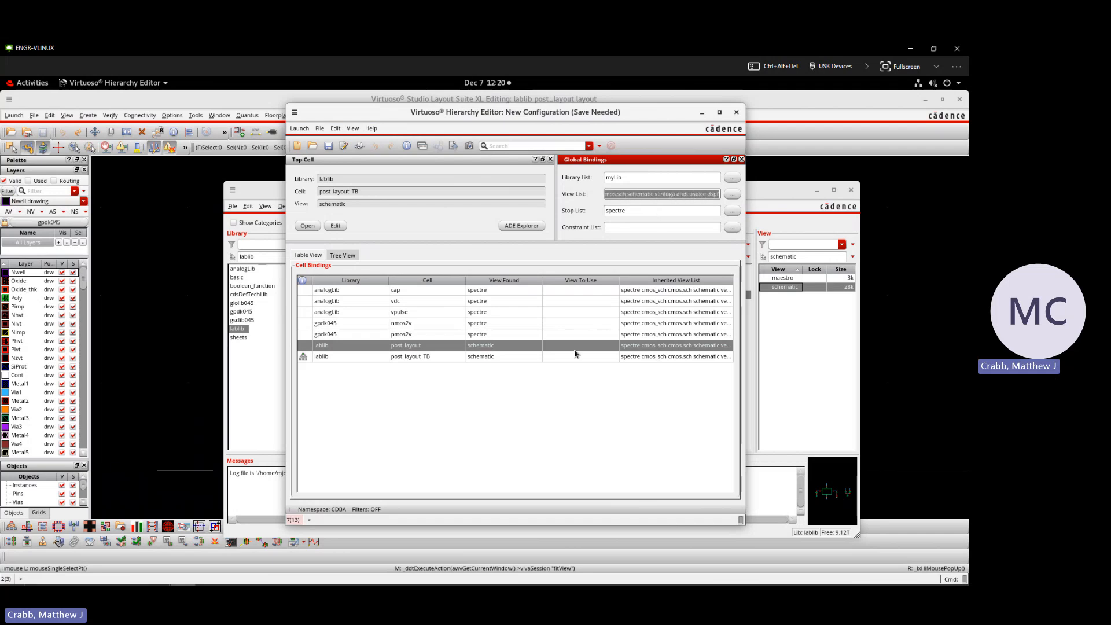
click(540, 347)
click(501, 297)
click(491, 291)
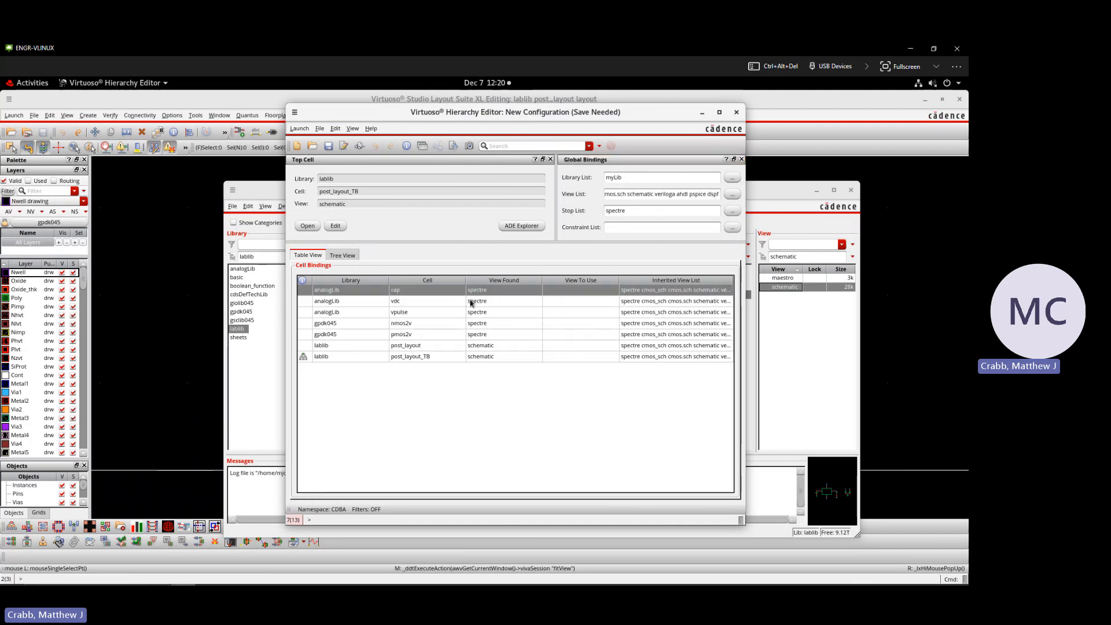
click(407, 302)
click(406, 311)
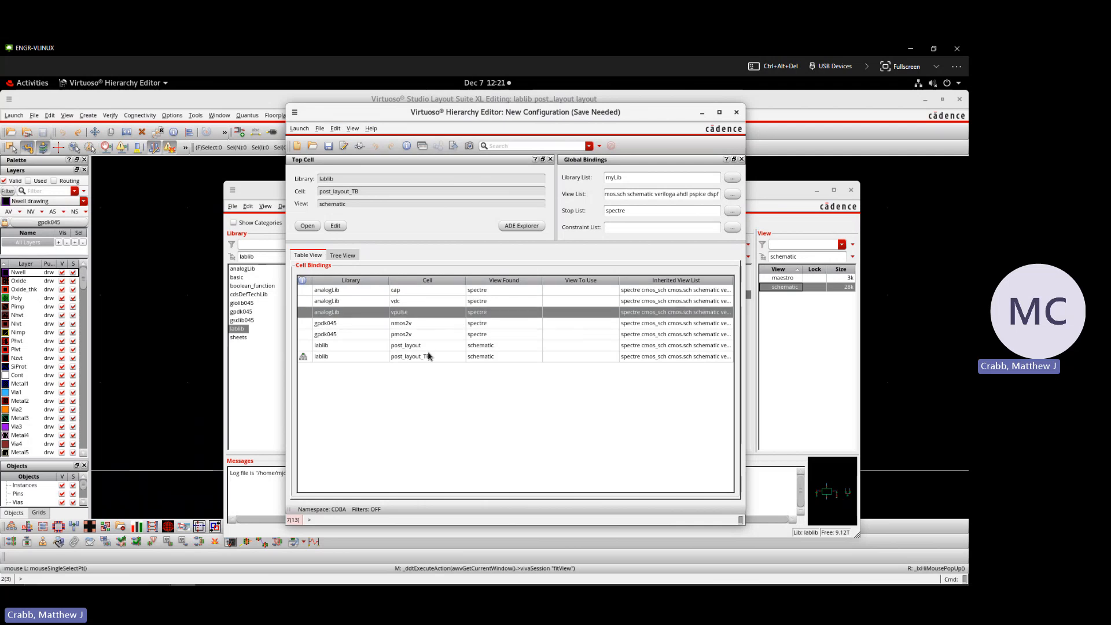
click(477, 347)
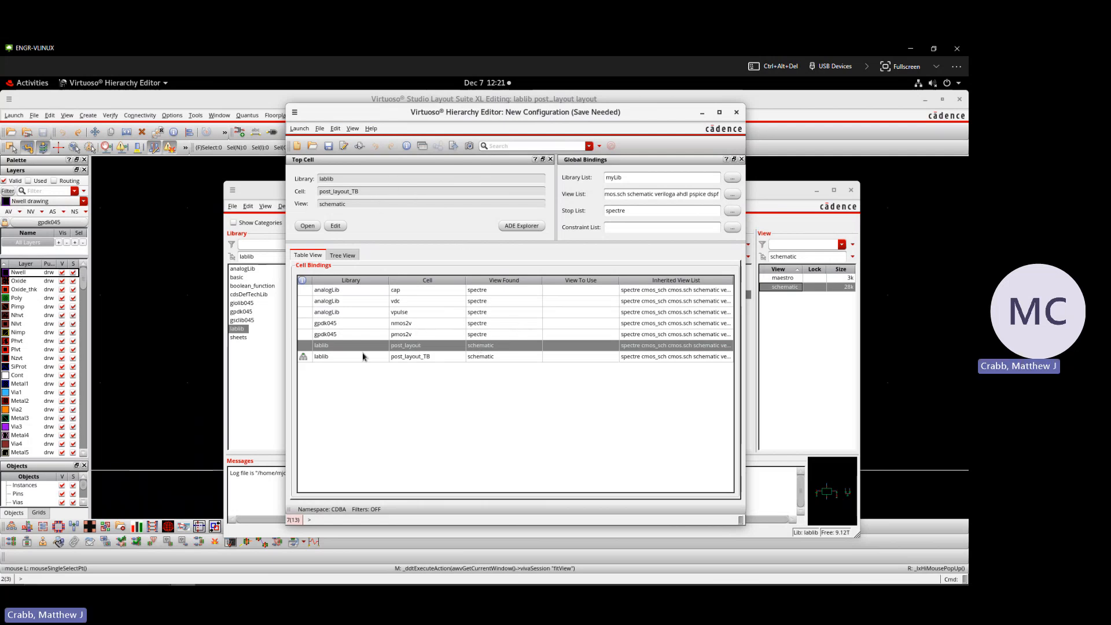
Bind the post_layout cell to its extracted view and recompute the hierarchy, saving the post_layout_TB config.
right_click(476, 348)
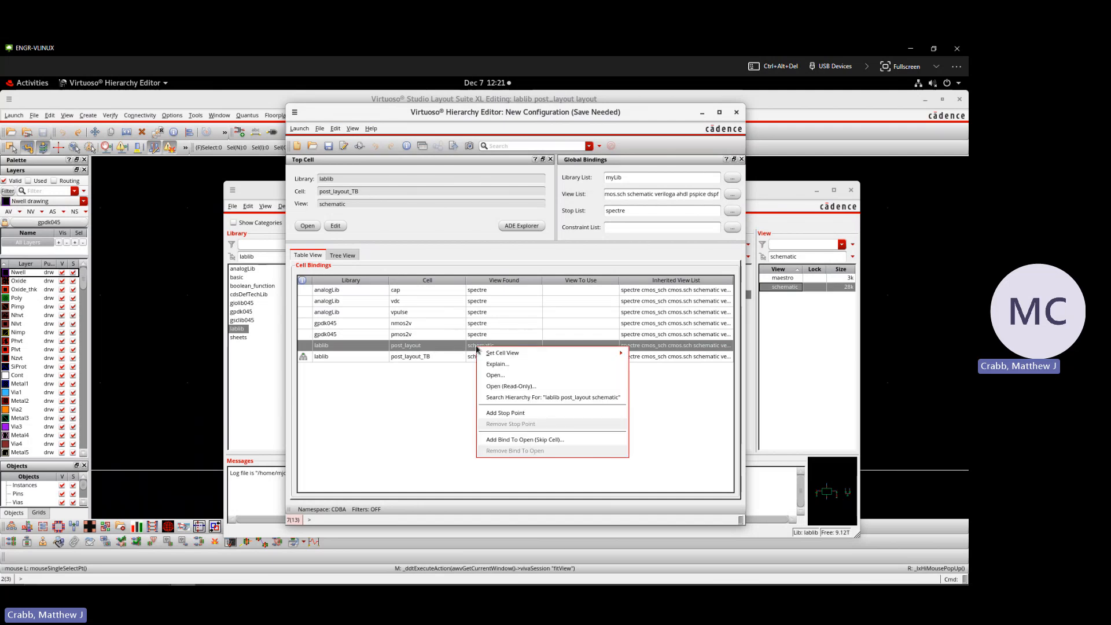
mouse_move(488, 355)
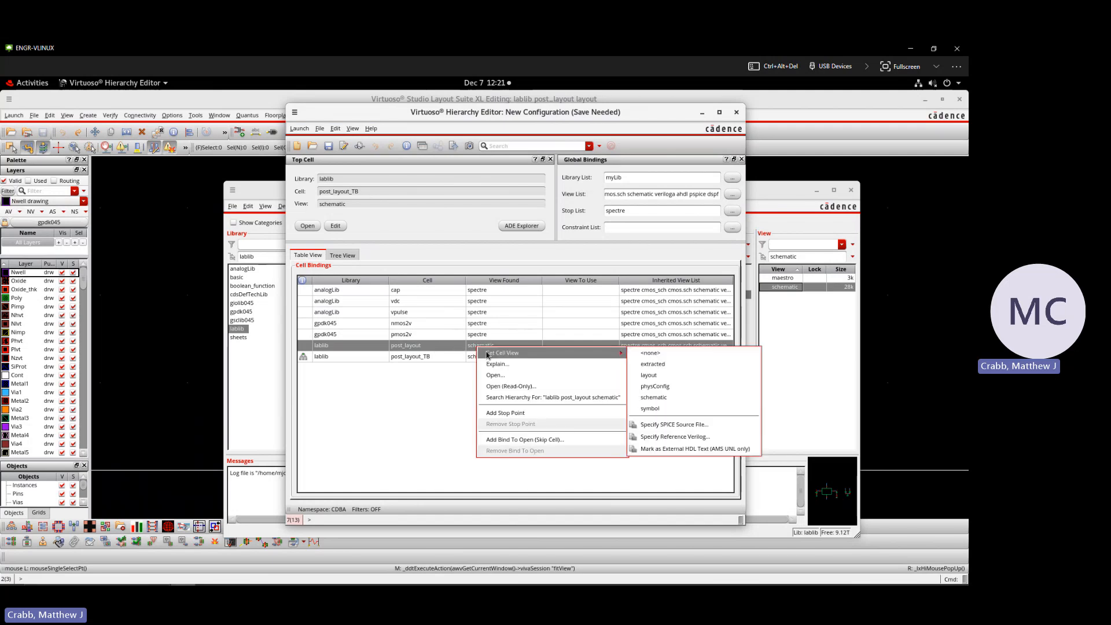
click(652, 365)
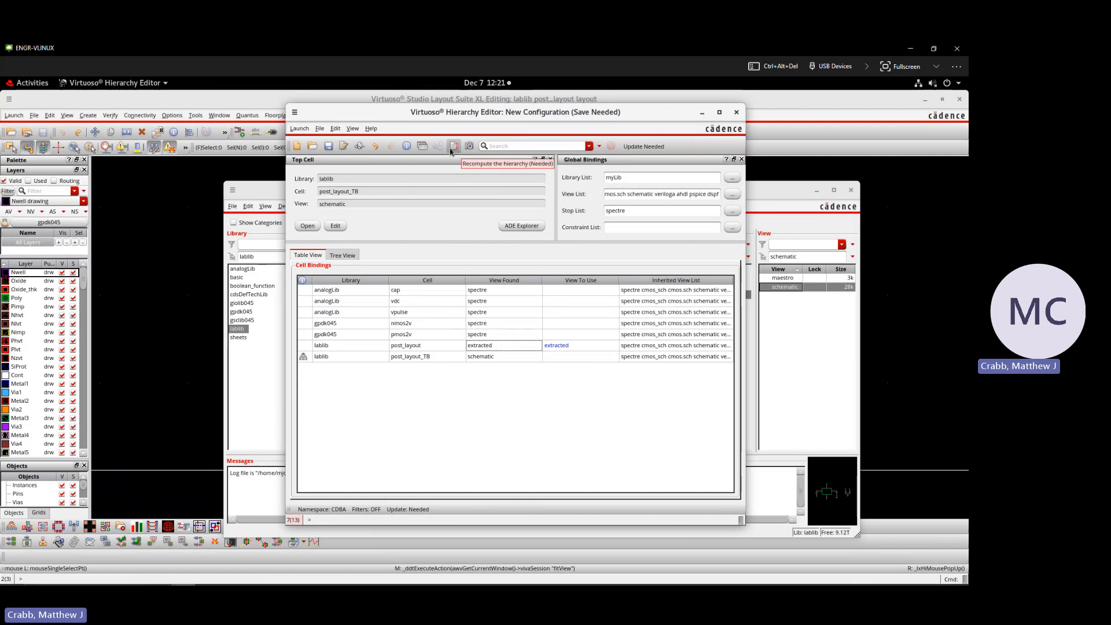
click(453, 152)
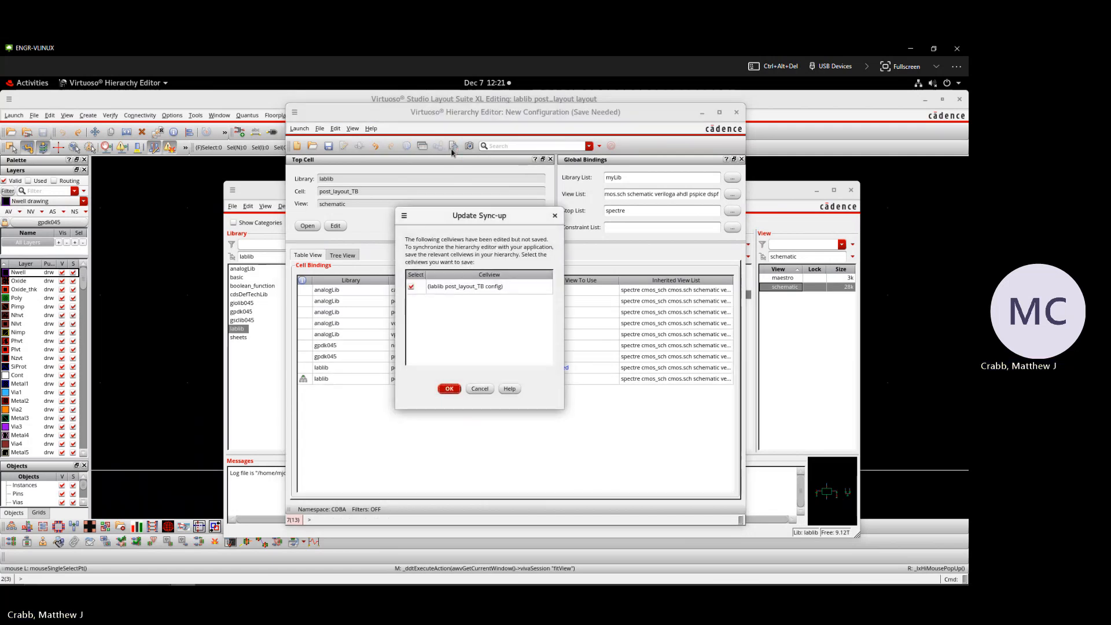
key(Return)
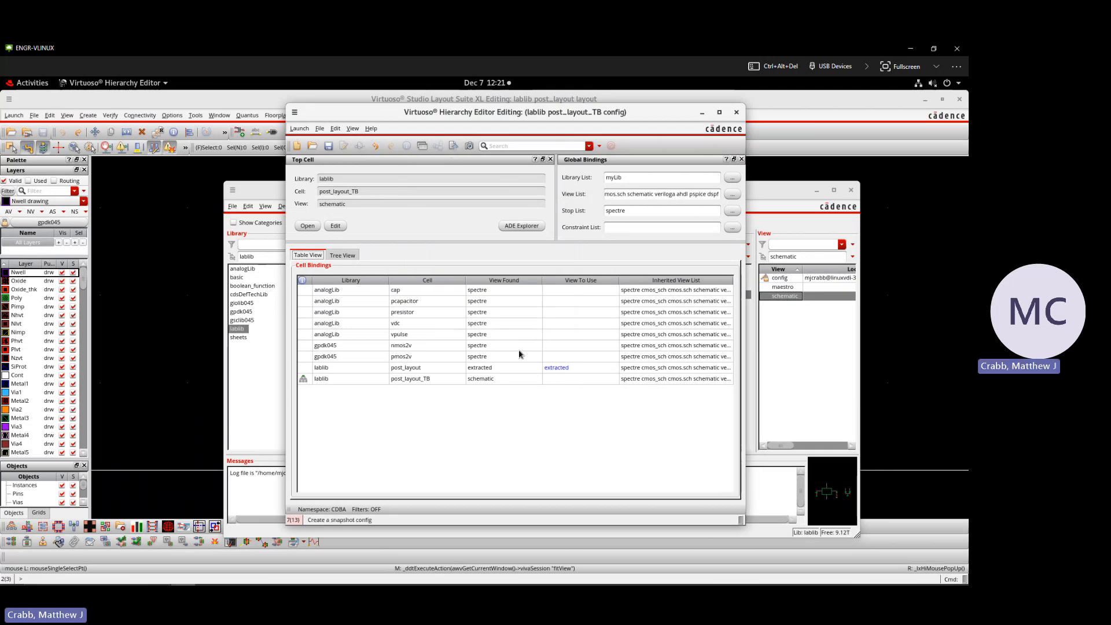
Close the Hierarchy Editor and open the post_layout_TB maestro view in a maximized window.
click(454, 369)
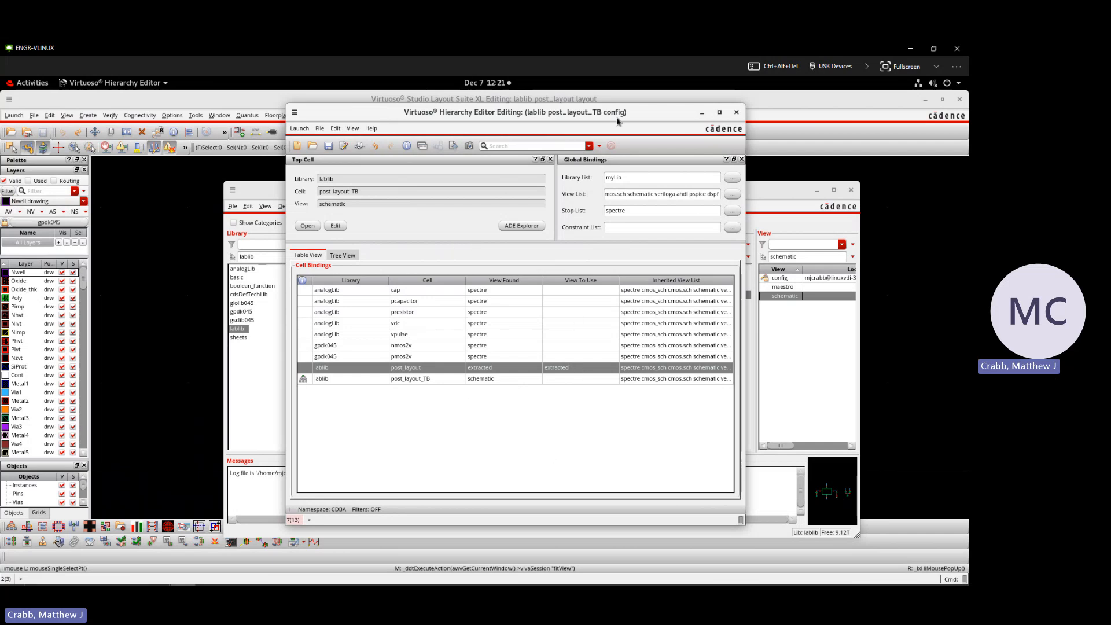
click(736, 113)
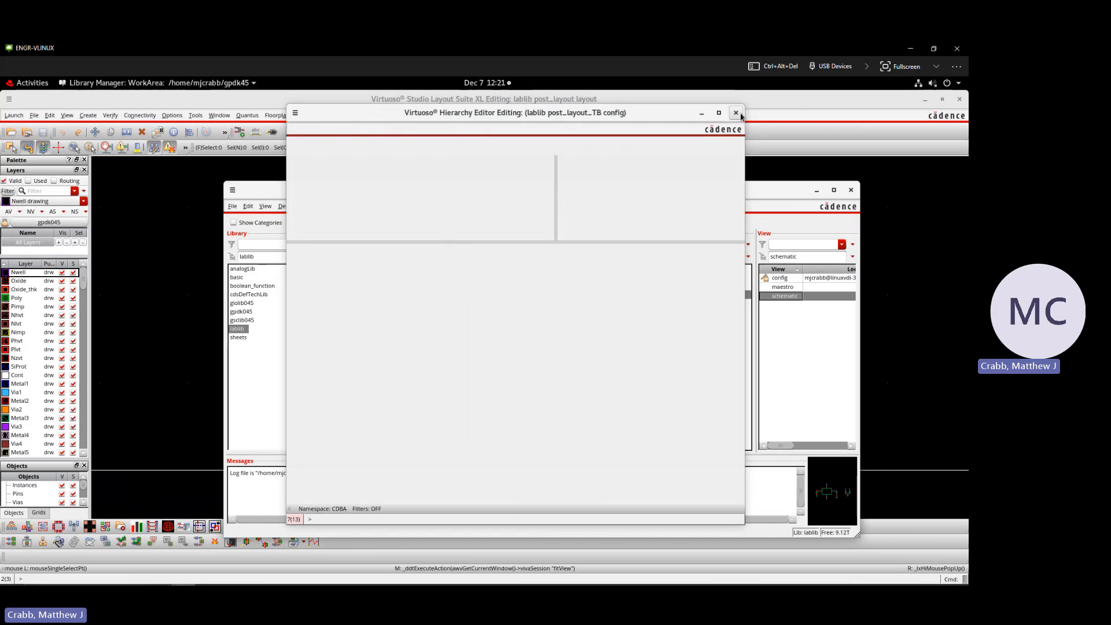
double_click(780, 288)
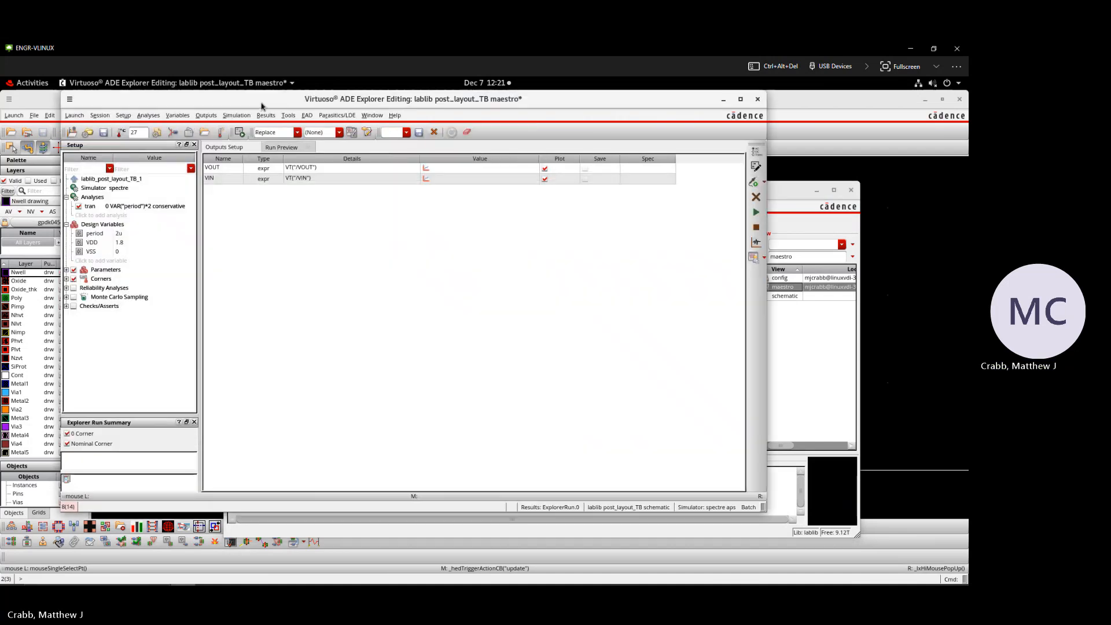
double_click(262, 104)
Change the design of the lablib_post_layout_TB_1 test to the config view of post_layout_TB, with open mode edit.
click(39, 181)
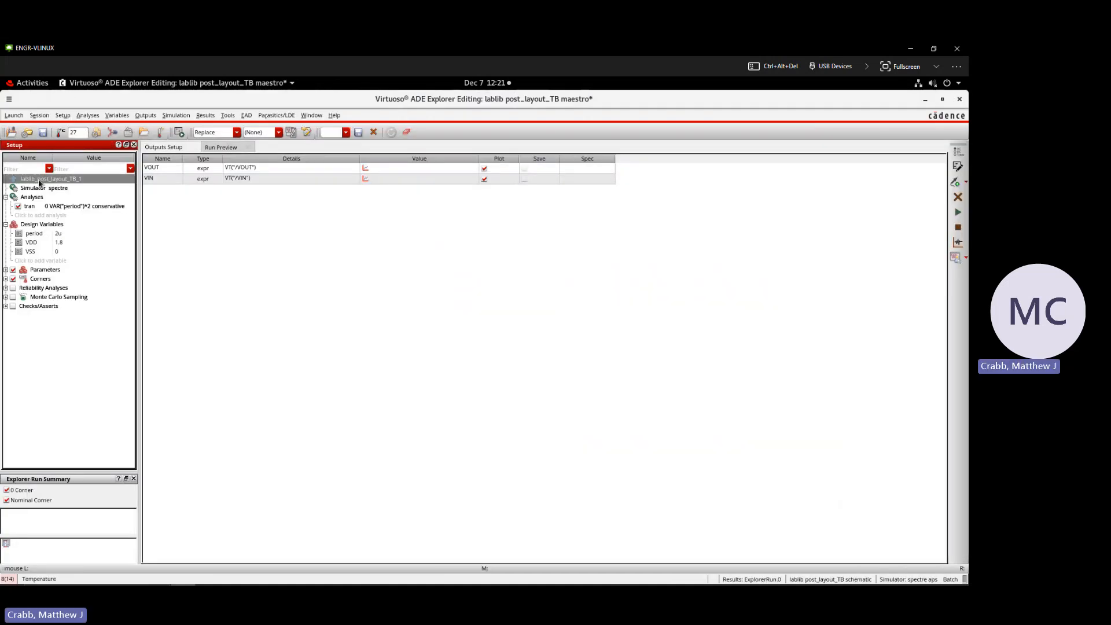
right_click(39, 181)
click(313, 289)
mouse_move(23, 182)
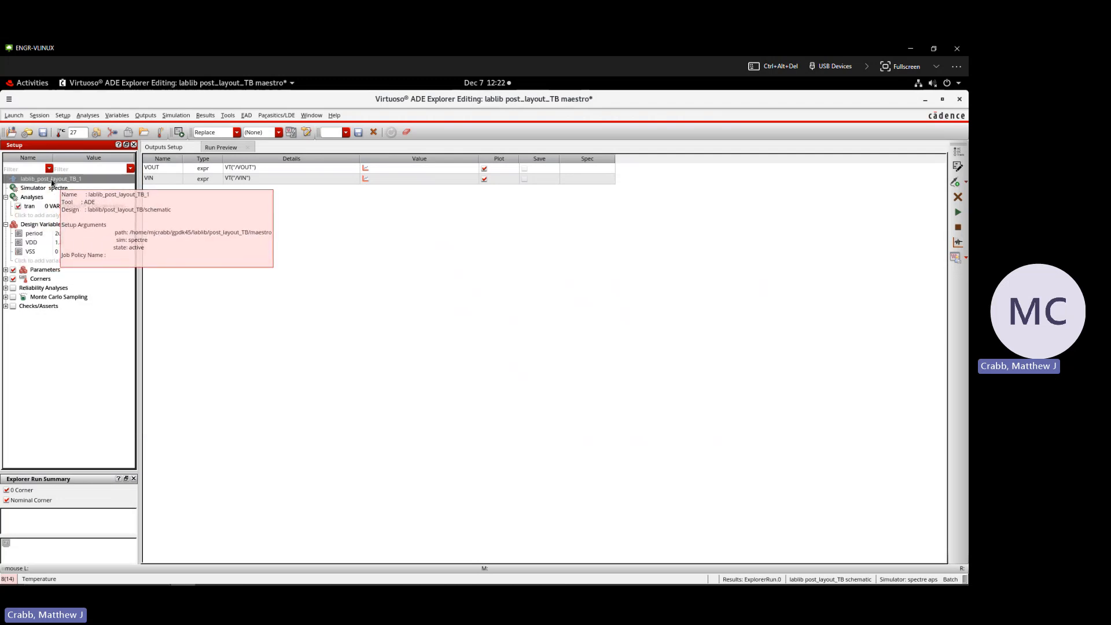
right_click(51, 182)
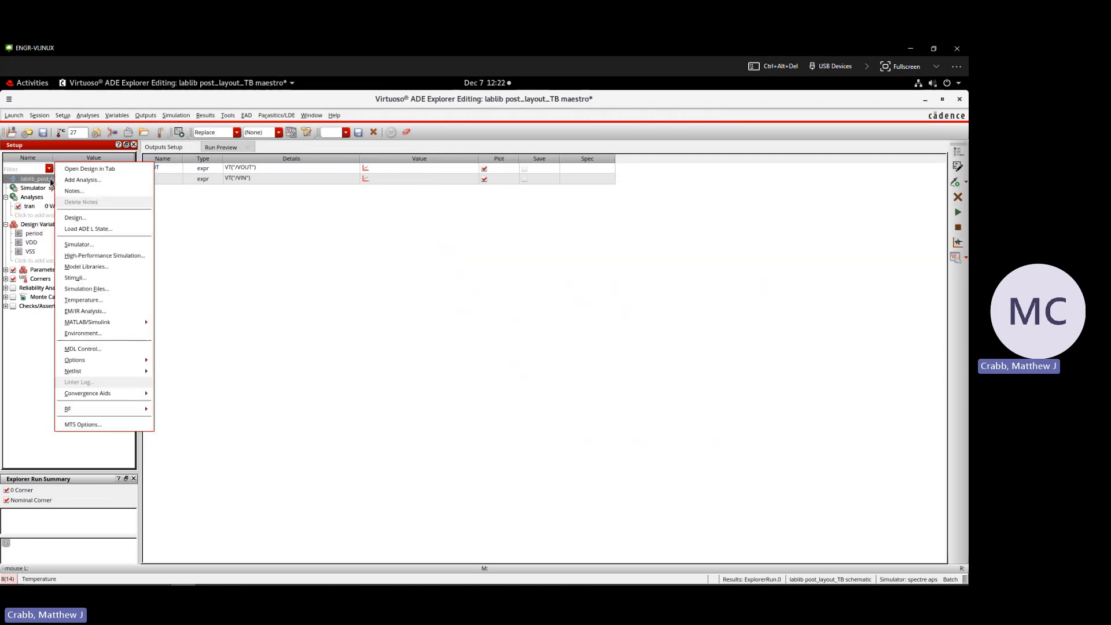
click(91, 218)
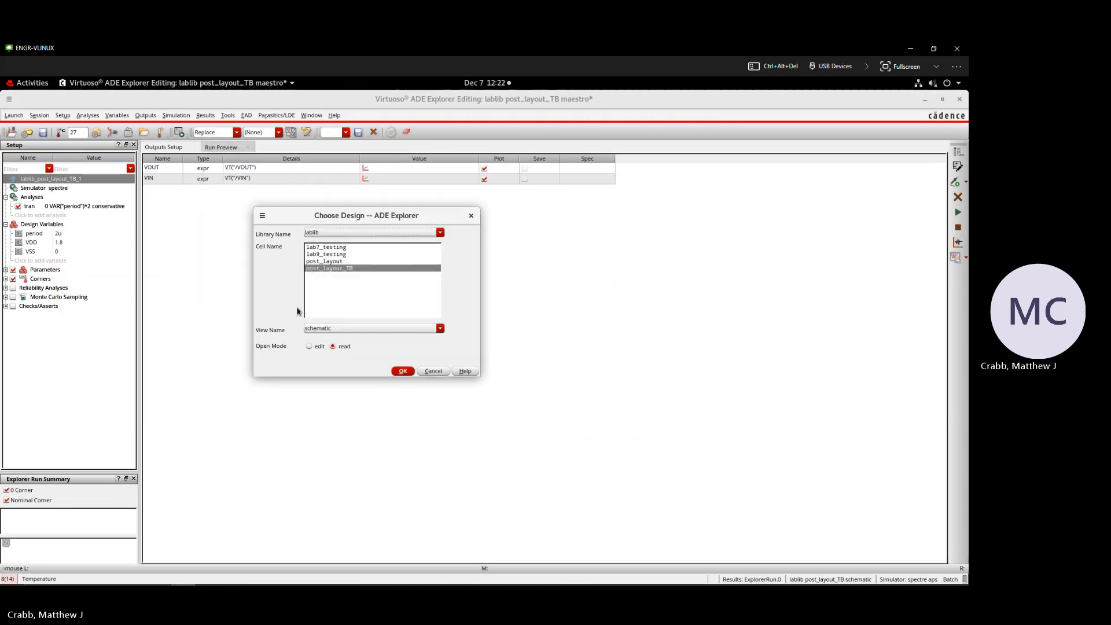
click(317, 328)
click(326, 341)
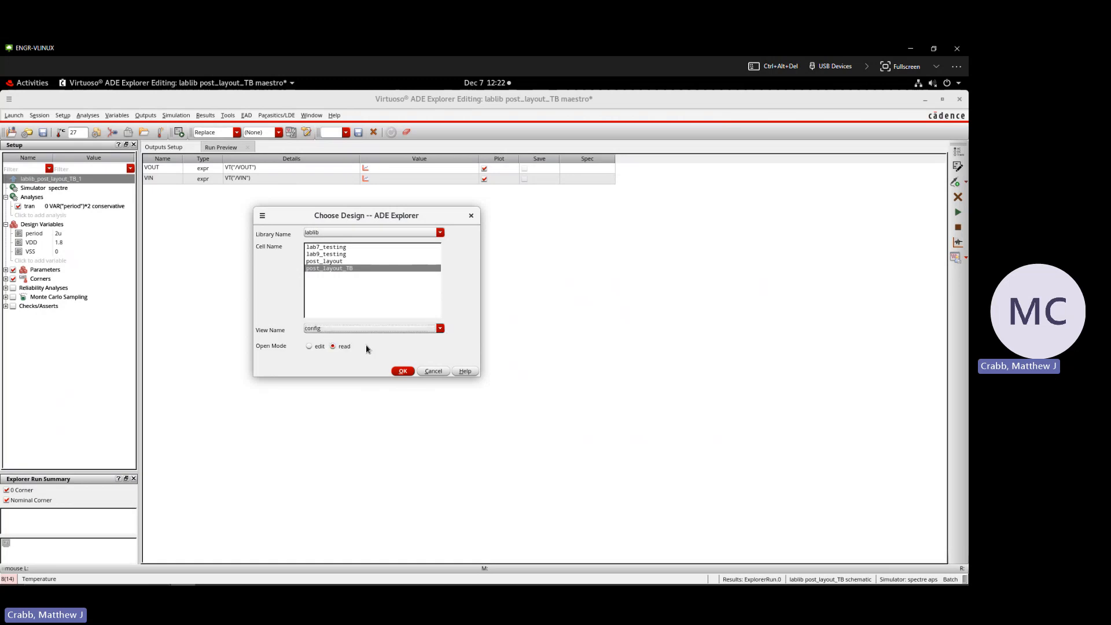
click(309, 344)
click(400, 372)
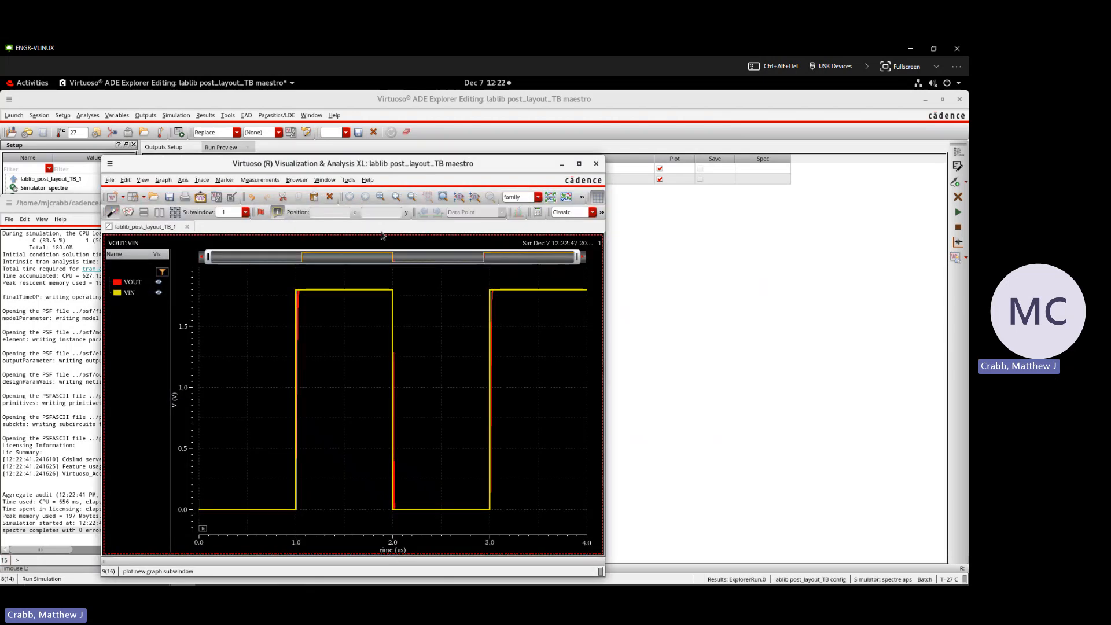
Maximize the waveform window and zoom in on the VOUT and VIN rising edges around 1.0 us.
double_click(460, 168)
right_drag(293, 223, 348, 532)
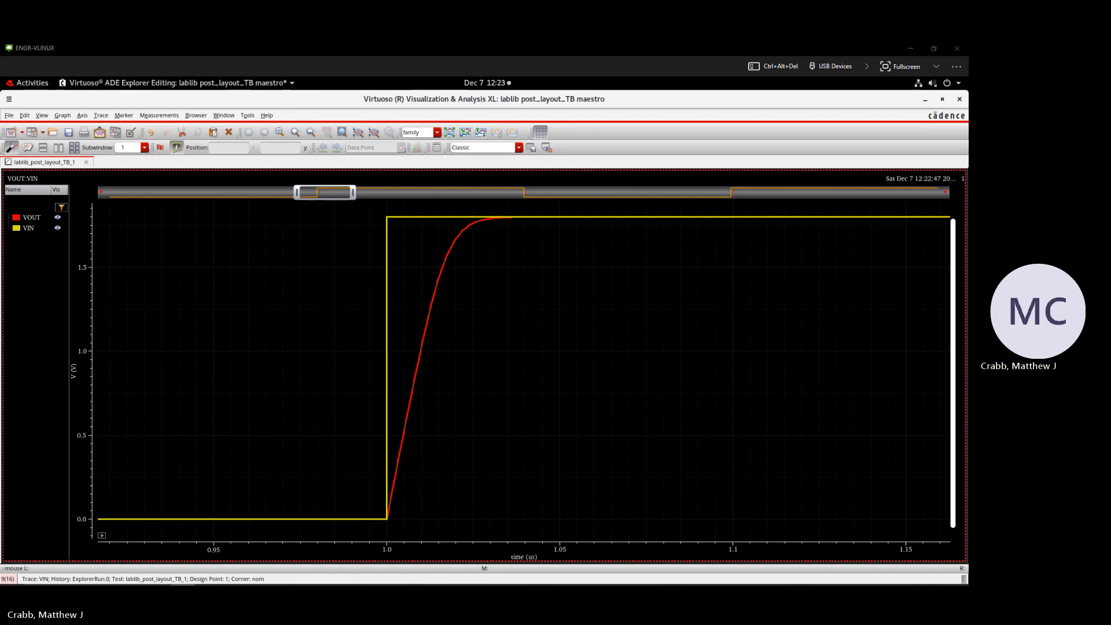
key(super+d)
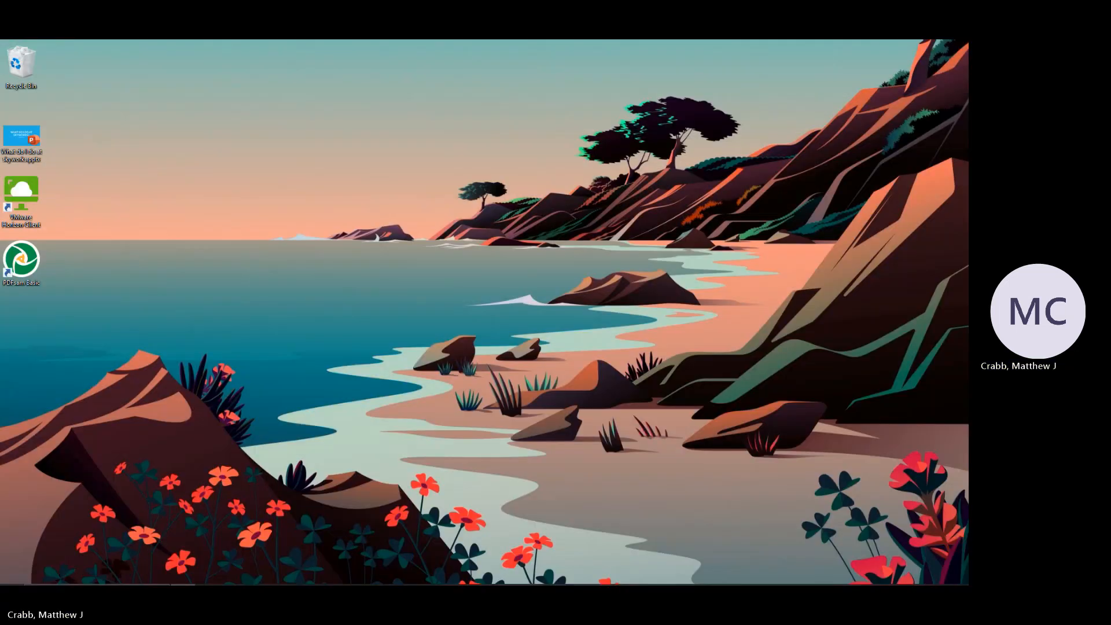
key(super+d)
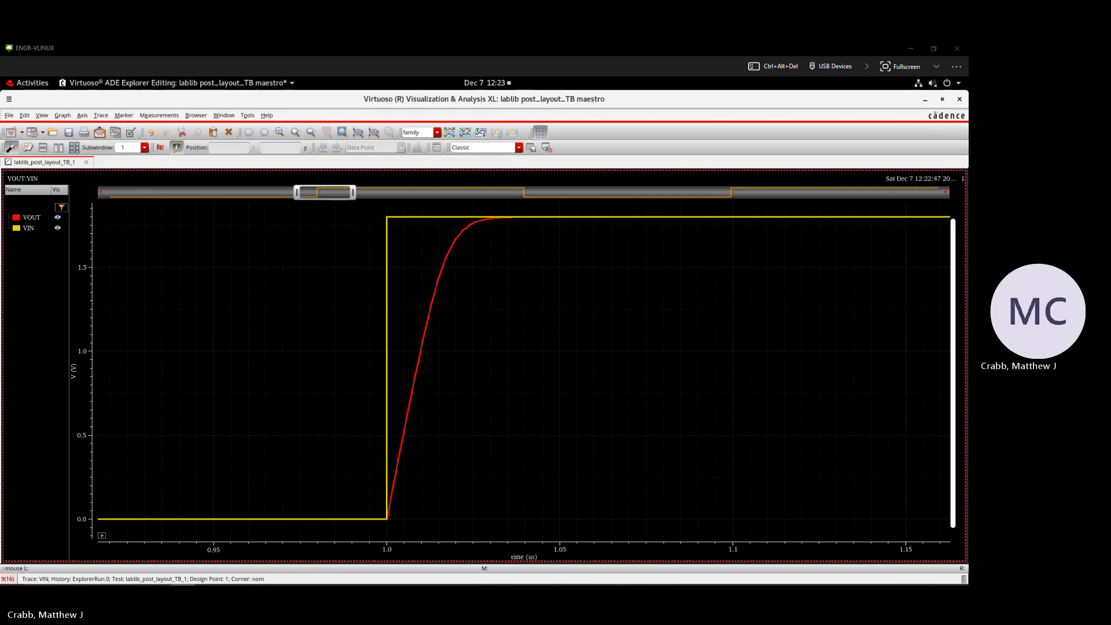